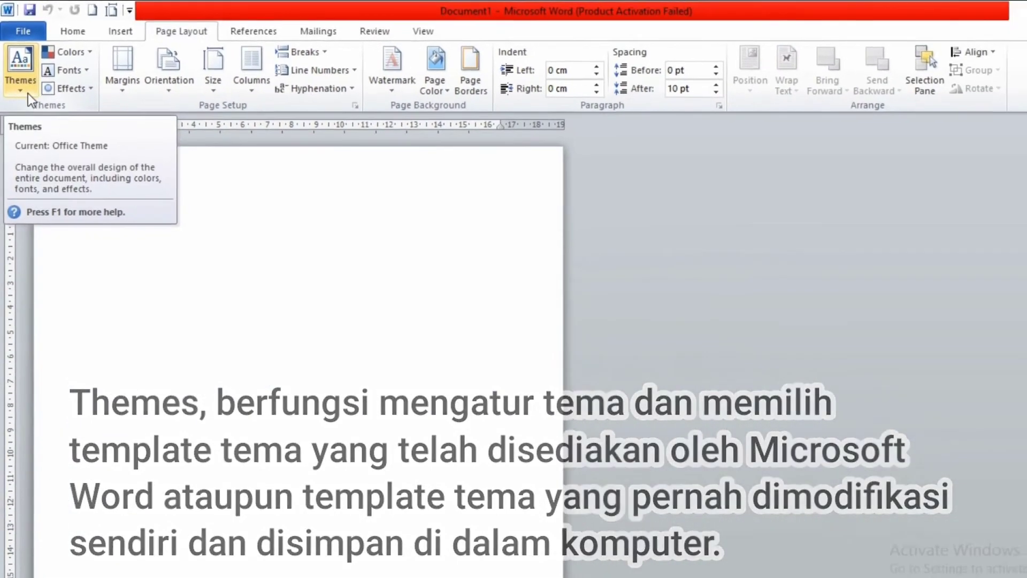
left_click(18, 79)
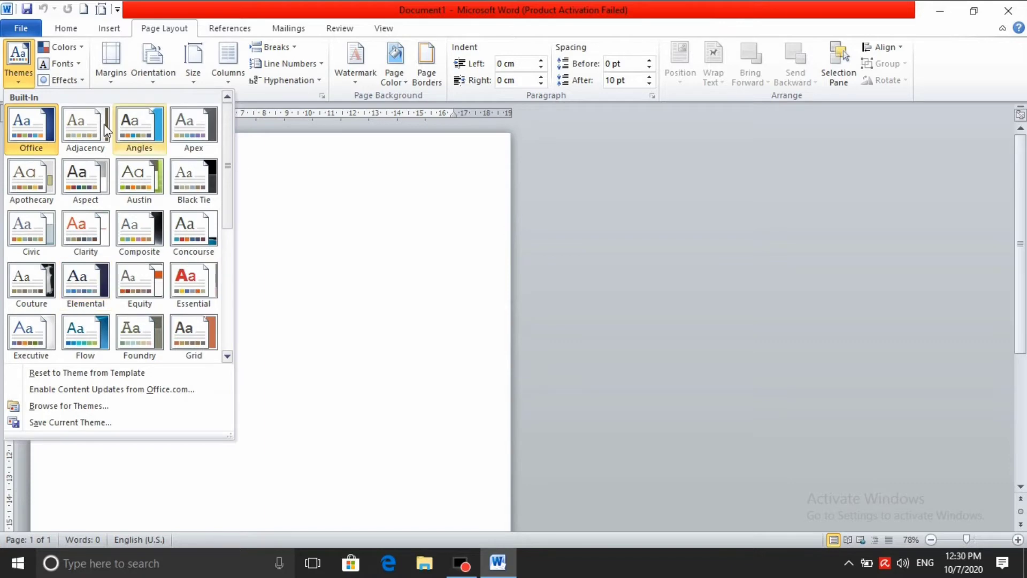
left_click(78, 49)
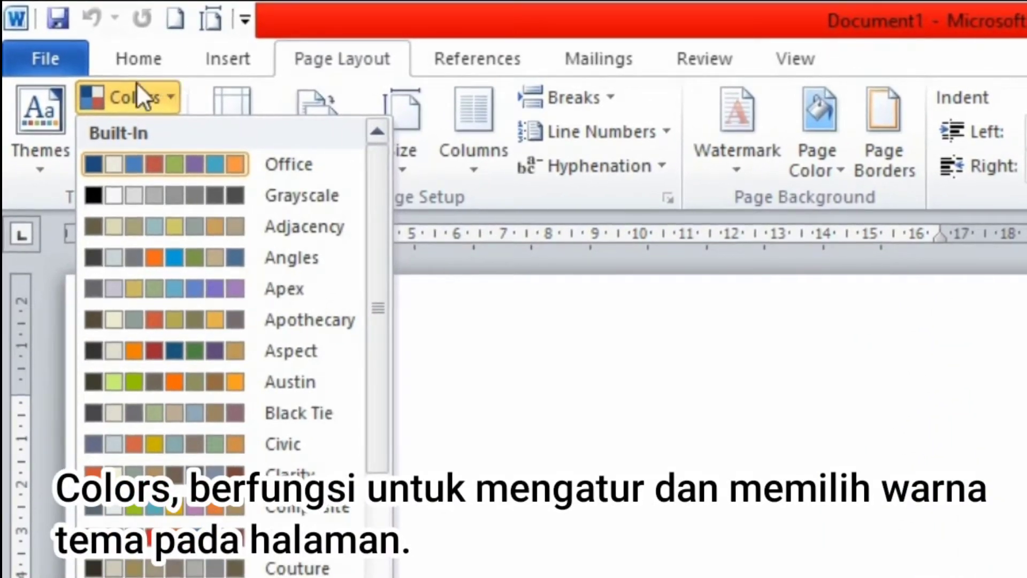
left_click(164, 96)
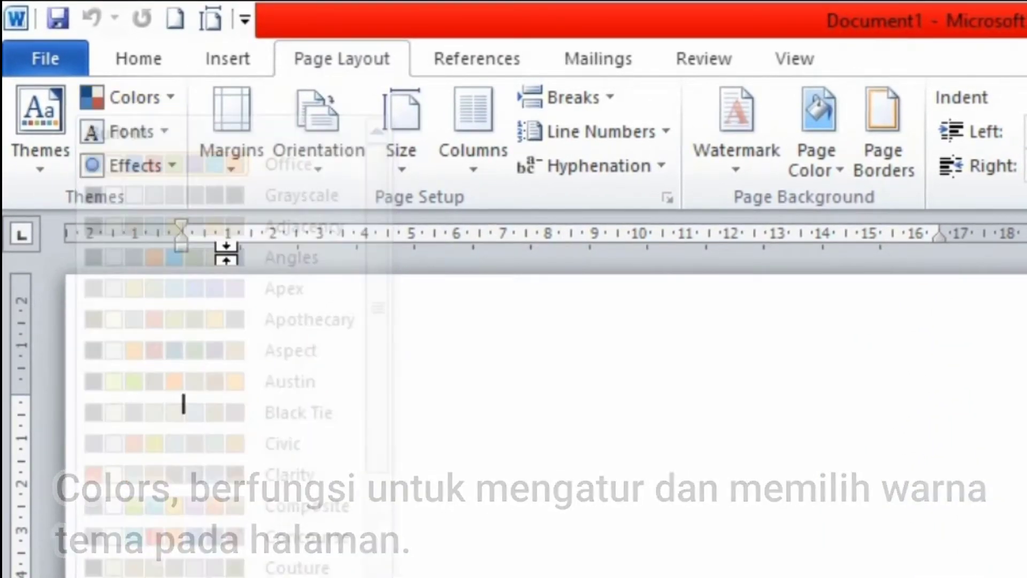
left_click(166, 97)
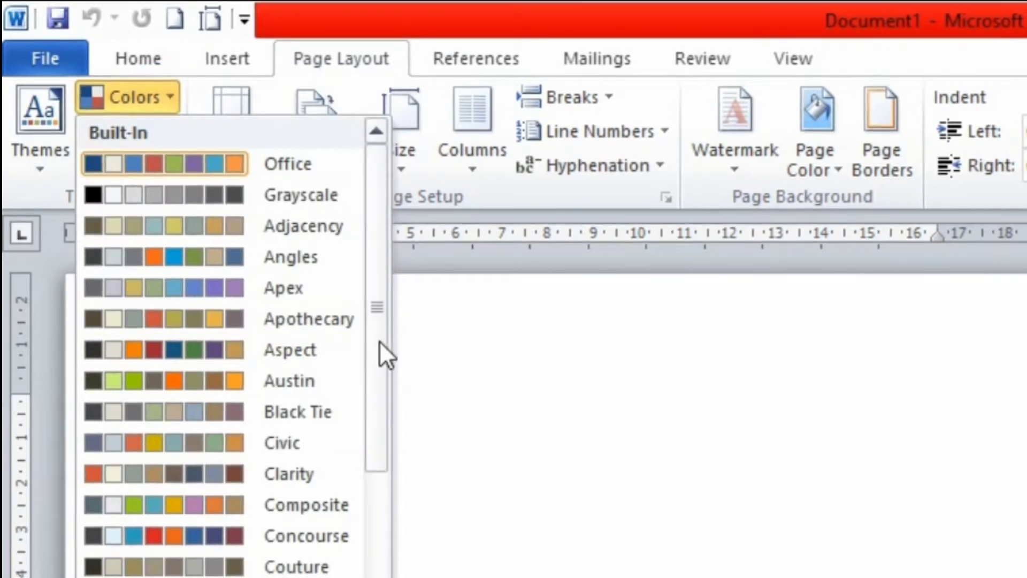
left_click_drag(379, 342, 349, 576)
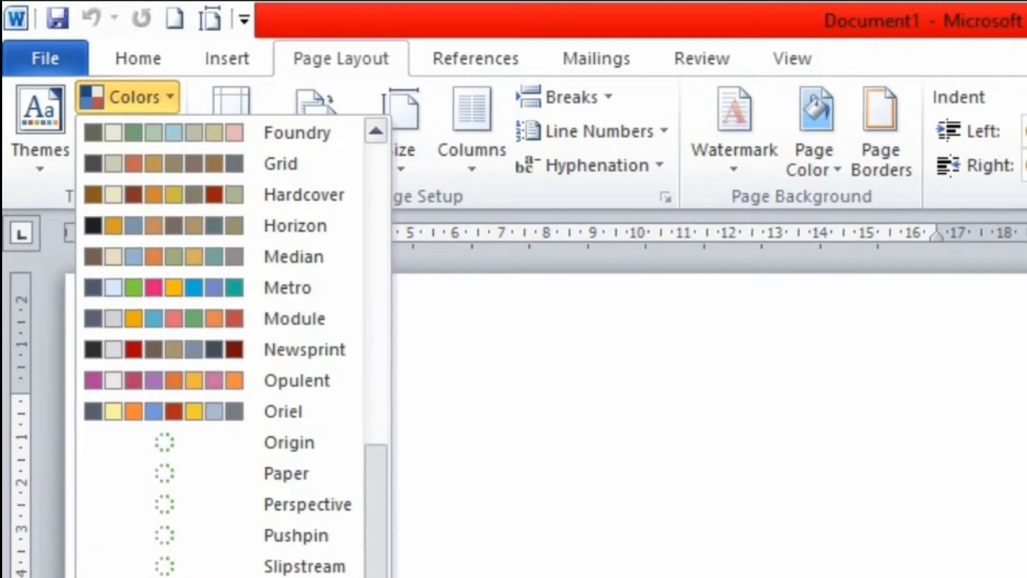
left_click(489, 576)
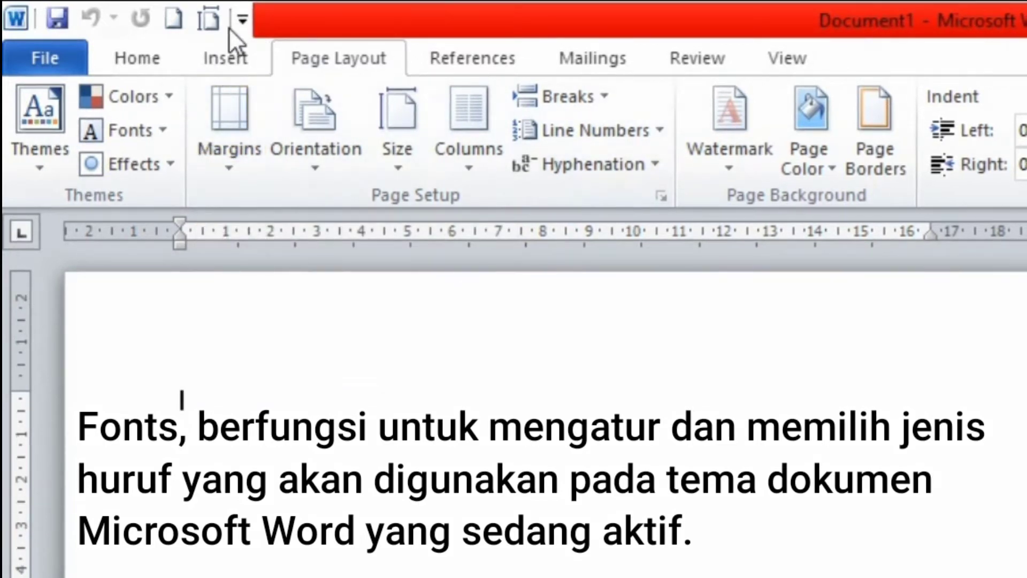
left_click(156, 131)
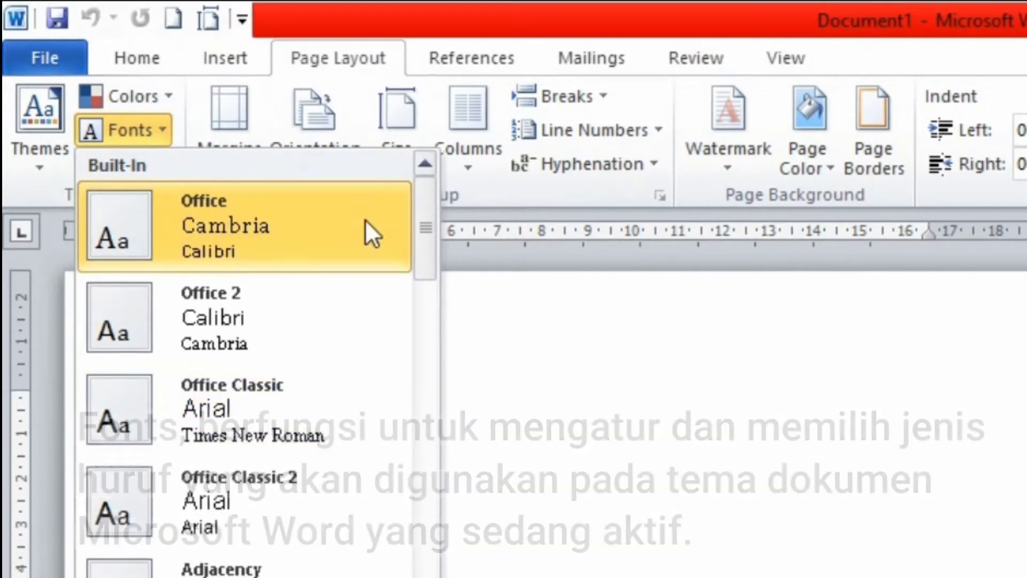
left_click_drag(429, 226, 429, 577)
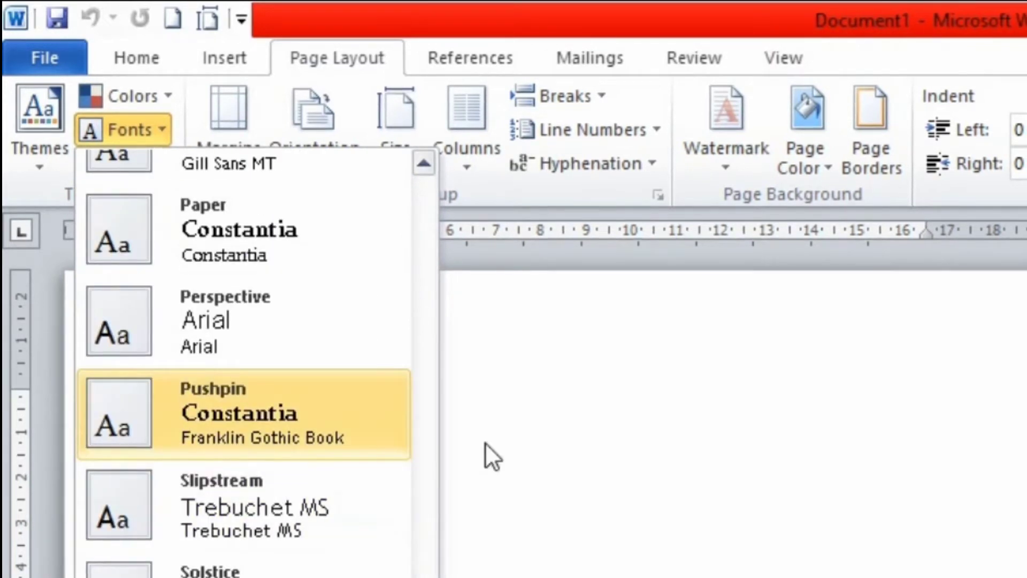
left_click(598, 401)
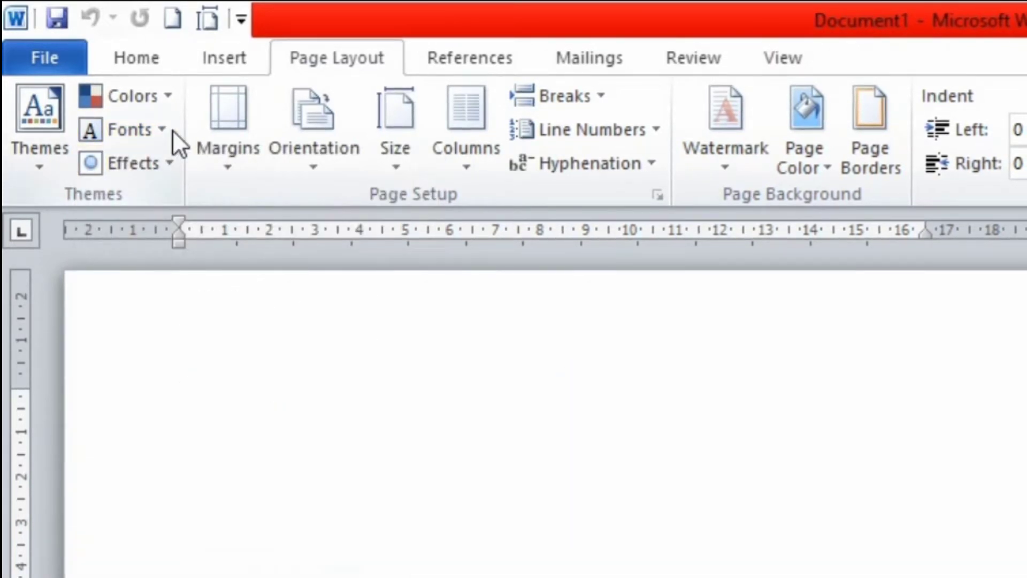
left_click(155, 62)
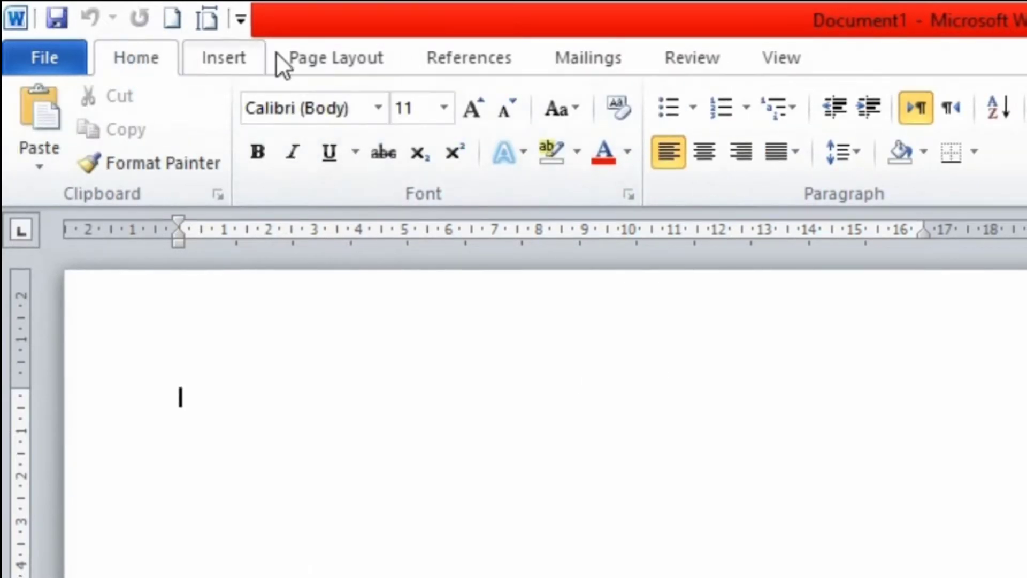
left_click(306, 49)
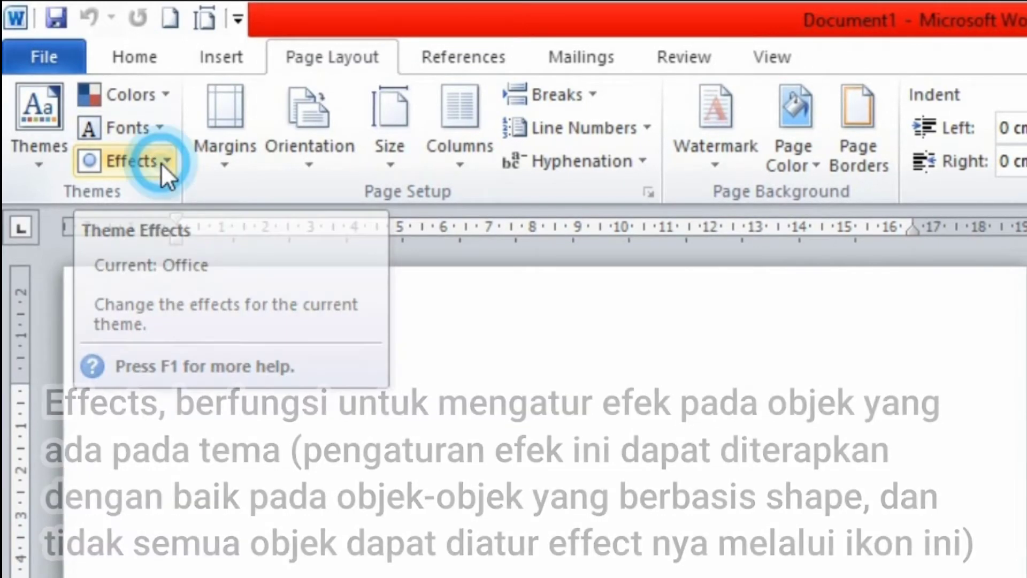
left_click(161, 163)
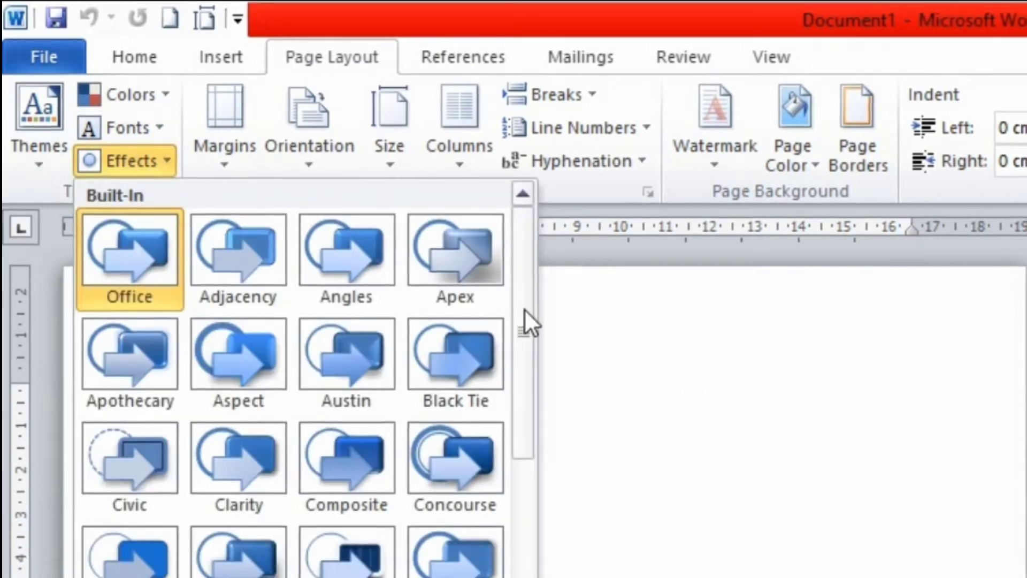
left_click_drag(524, 323, 507, 529)
left_click_drag(373, 384, 368, 439)
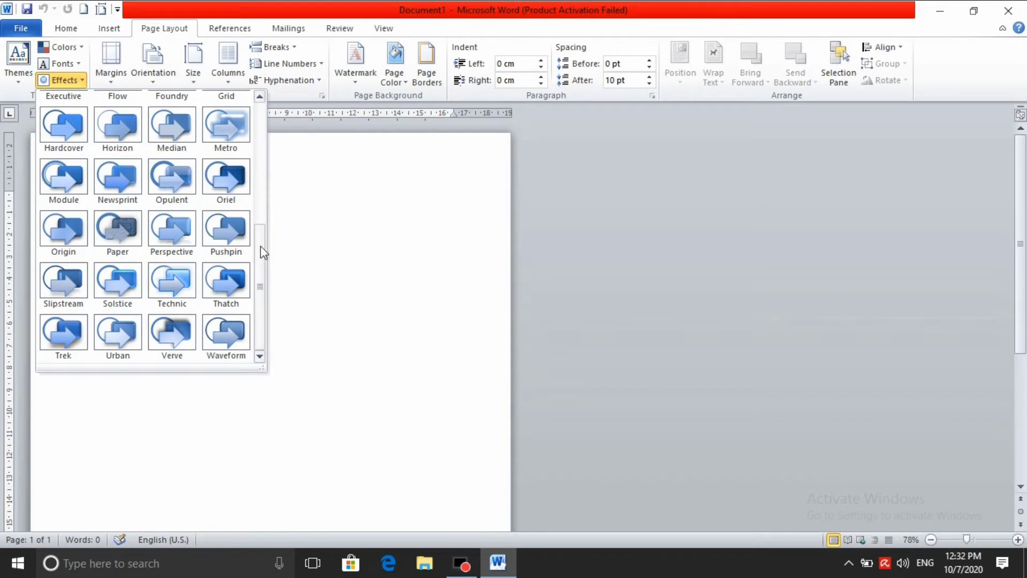
left_click_drag(262, 246, 268, 118)
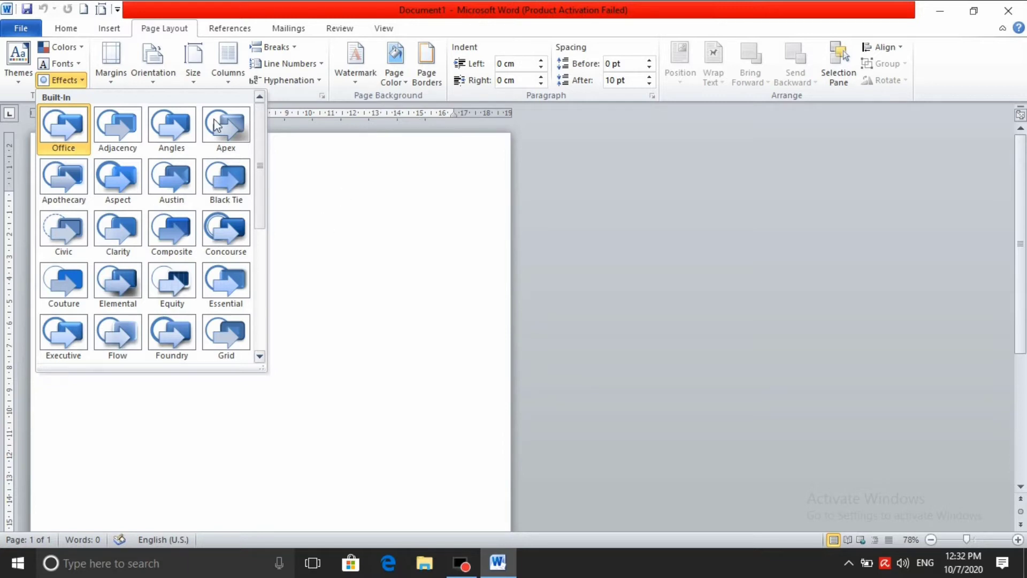
left_click(394, 255)
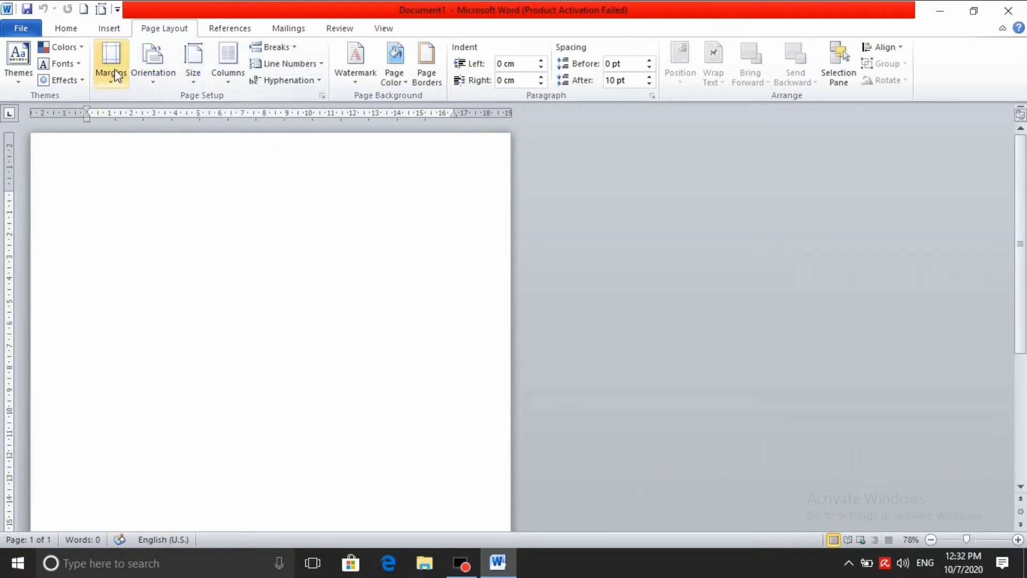
left_click(111, 82)
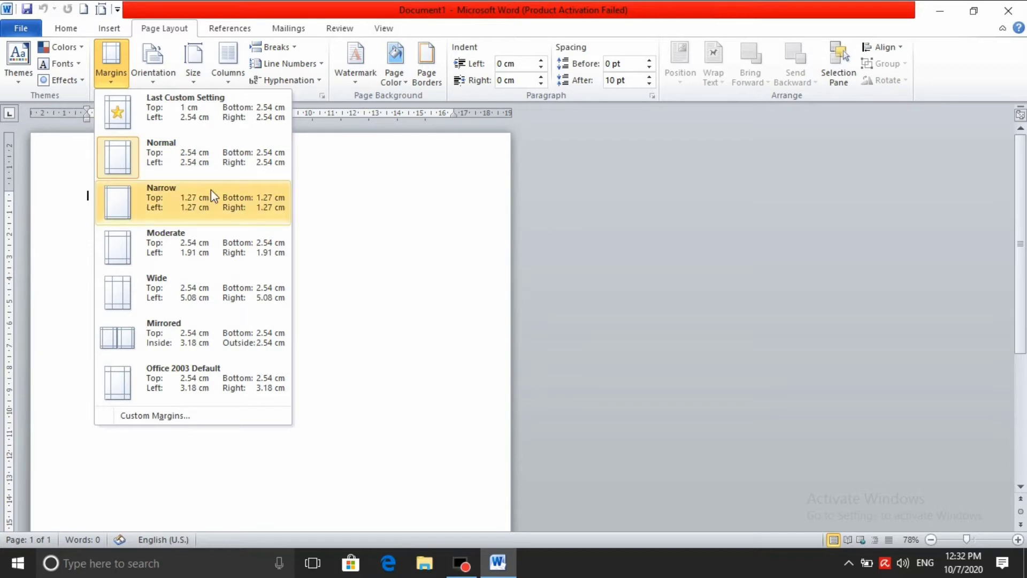
left_click(354, 186)
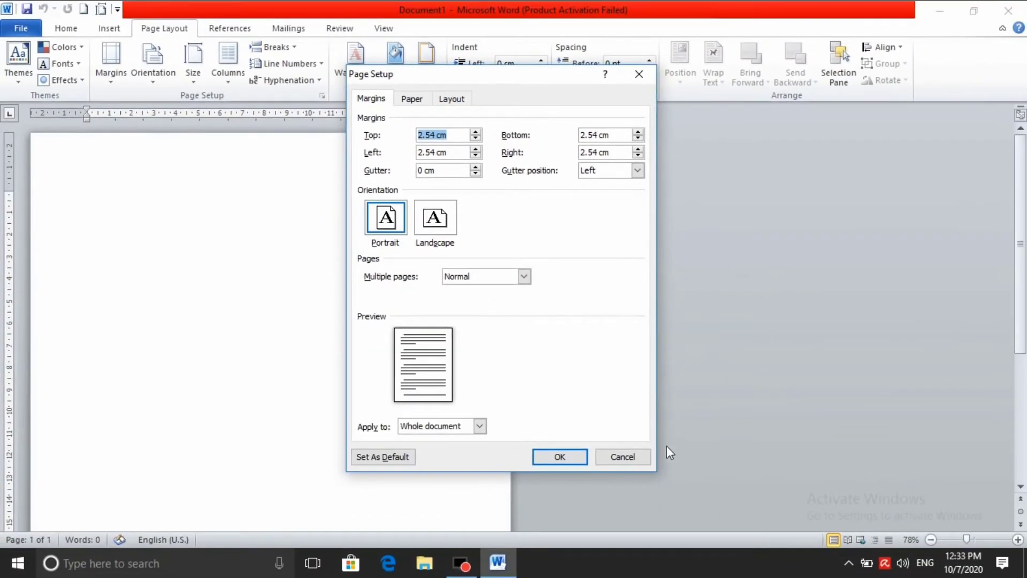
left_click(636, 458)
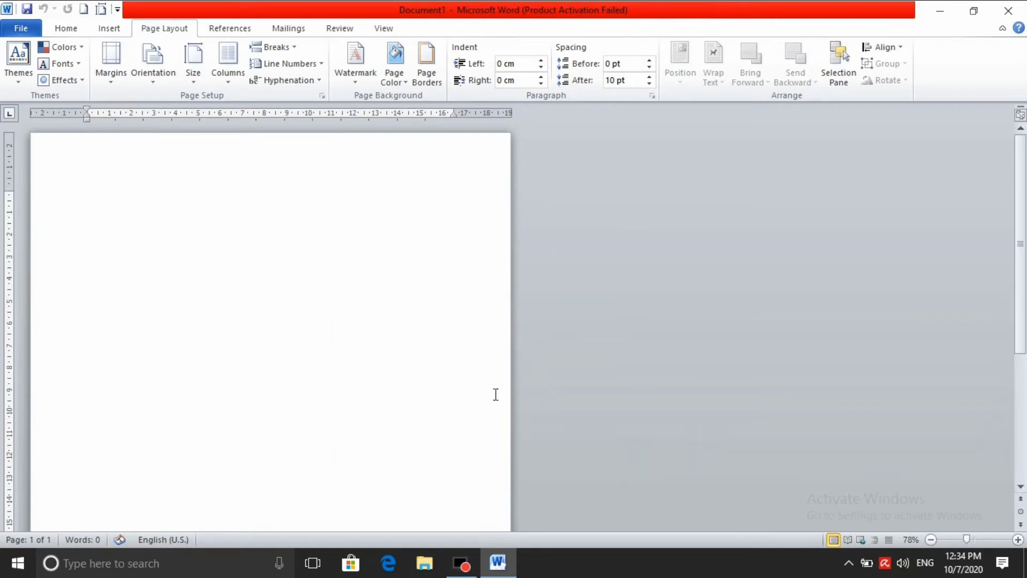
Type 'peb' and enlarge the word Pebelajaran to 48 pt with Grow Font
scroll(408, 326, "down", 7)
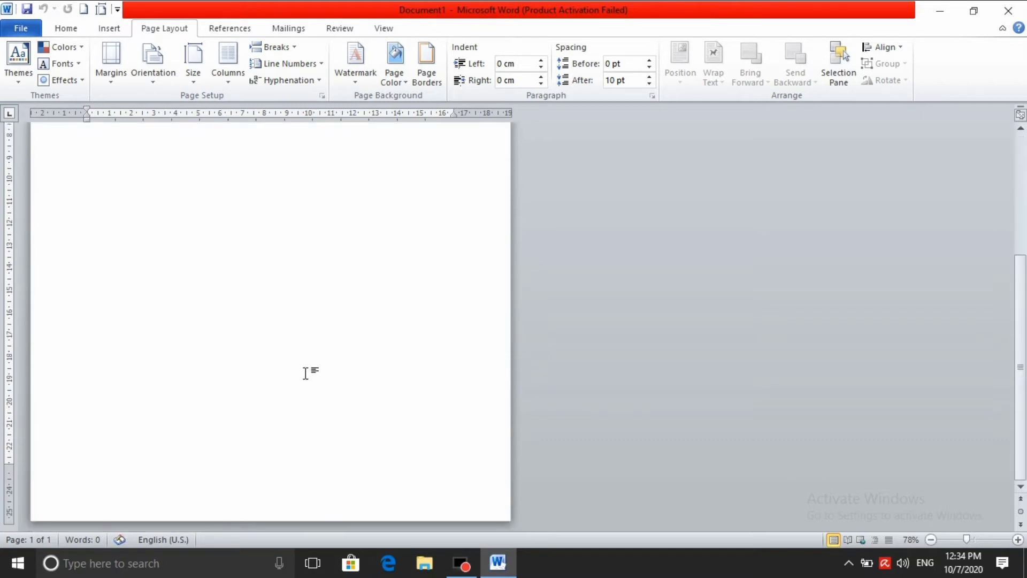
scroll(287, 274, "up", 7)
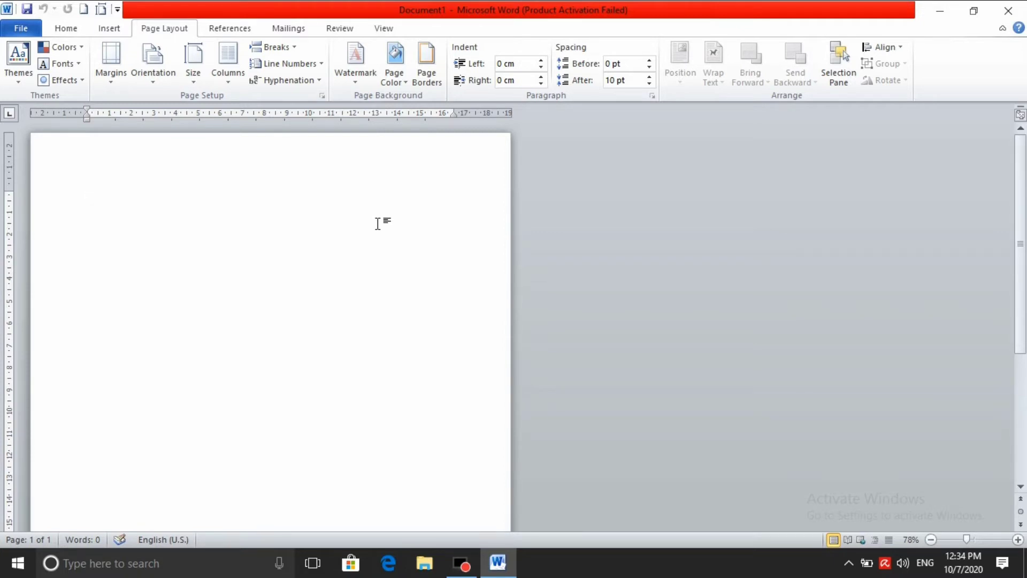
type("peb")
triple_click(199, 209)
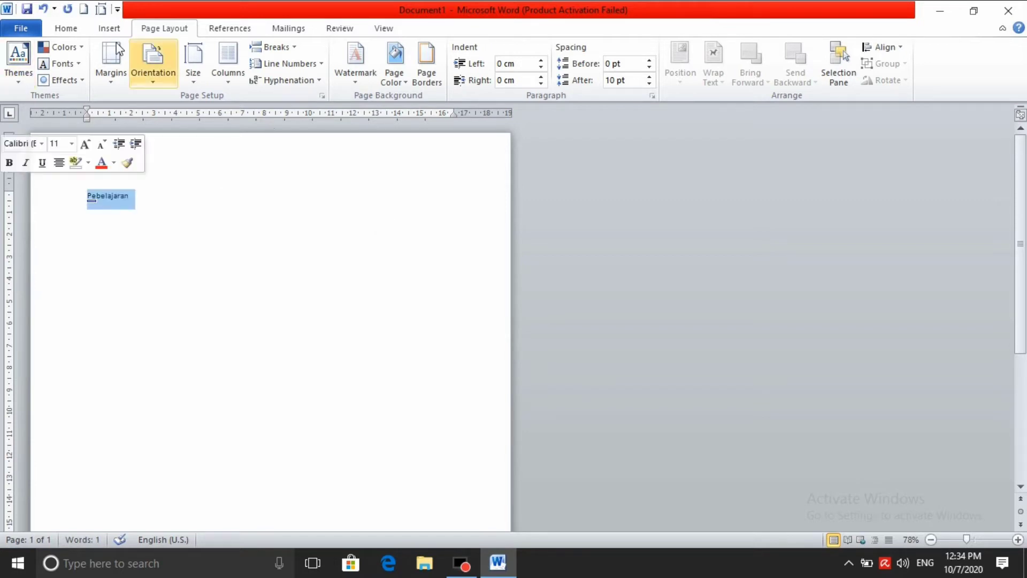
left_click(67, 29)
left_click(236, 54)
left_click(235, 54)
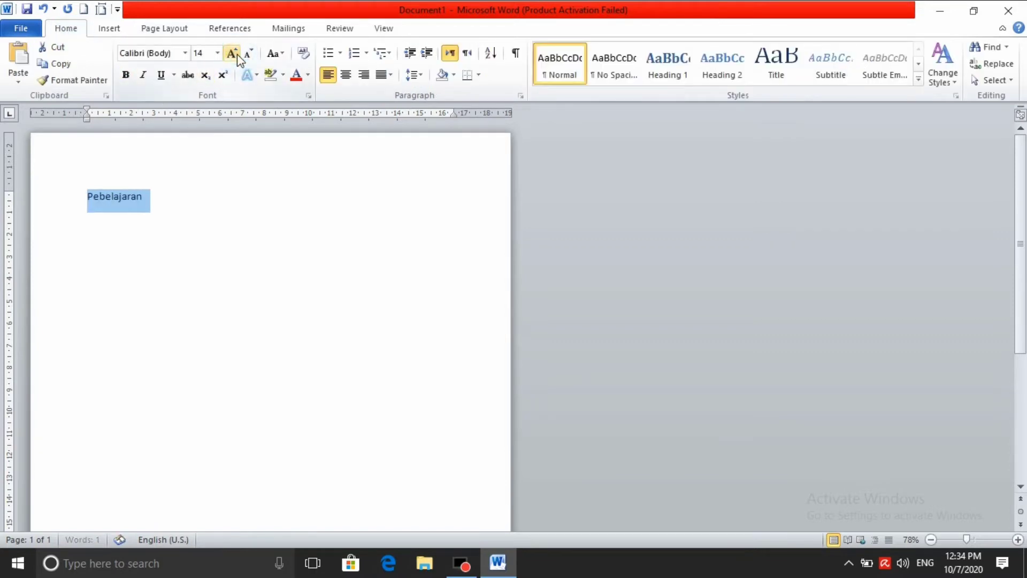
left_click(234, 53)
left_click(234, 54)
left_click(234, 53)
left_click(232, 53)
left_click(231, 53)
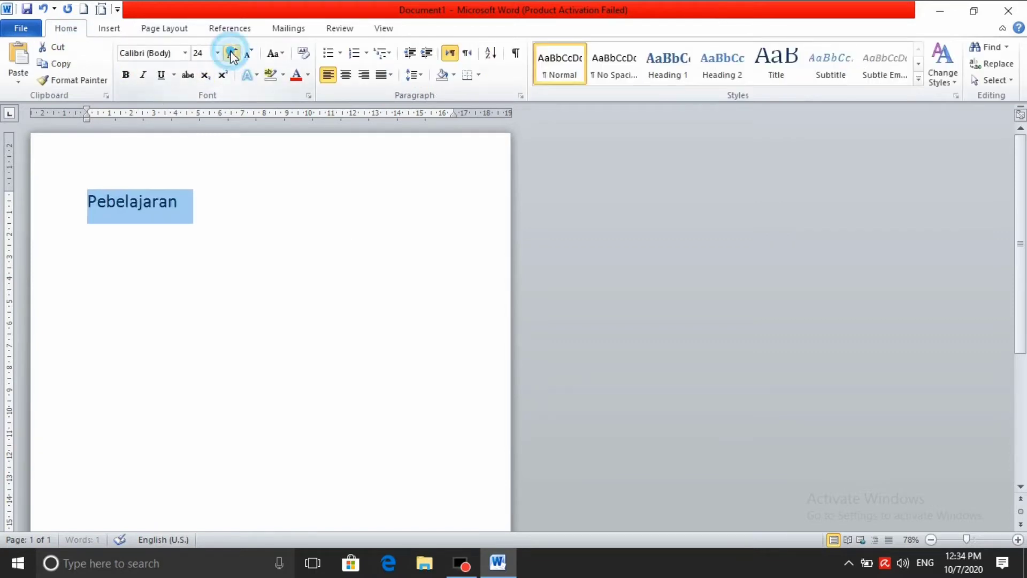
left_click(232, 53)
left_click(232, 54)
left_click(231, 53)
left_click(231, 53)
Add 'di masa pandemi covid 19 sangat menyenangkan dengan adanya vidio yang diberikan oleh' and justify all text
left_click(383, 294)
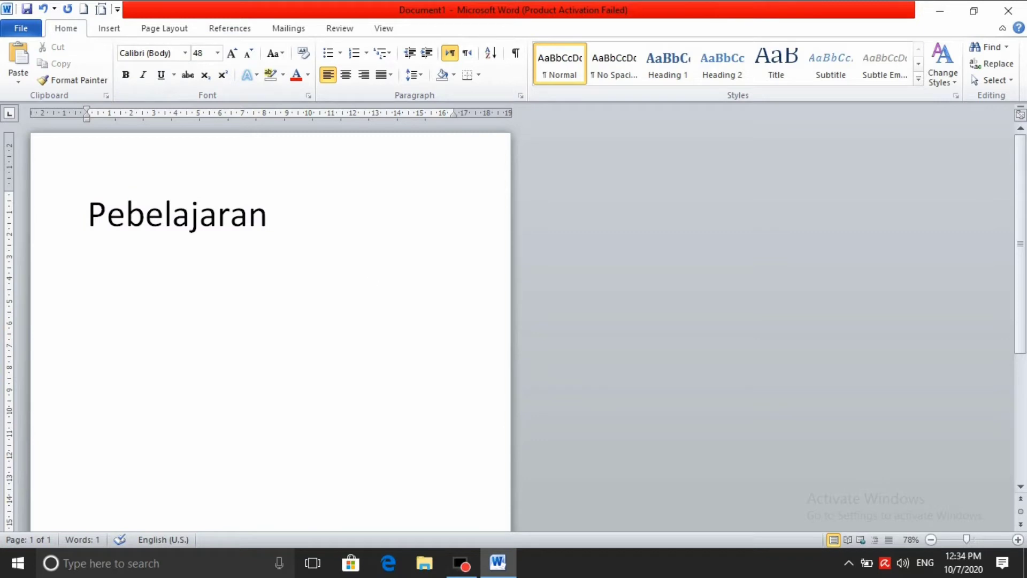
type("di masa pande")
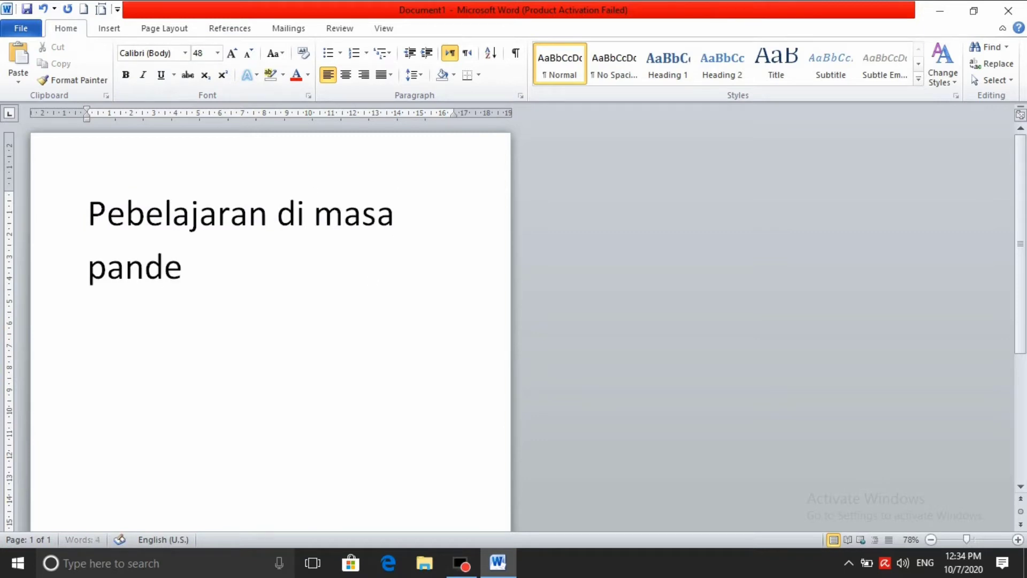
type("mi covid")
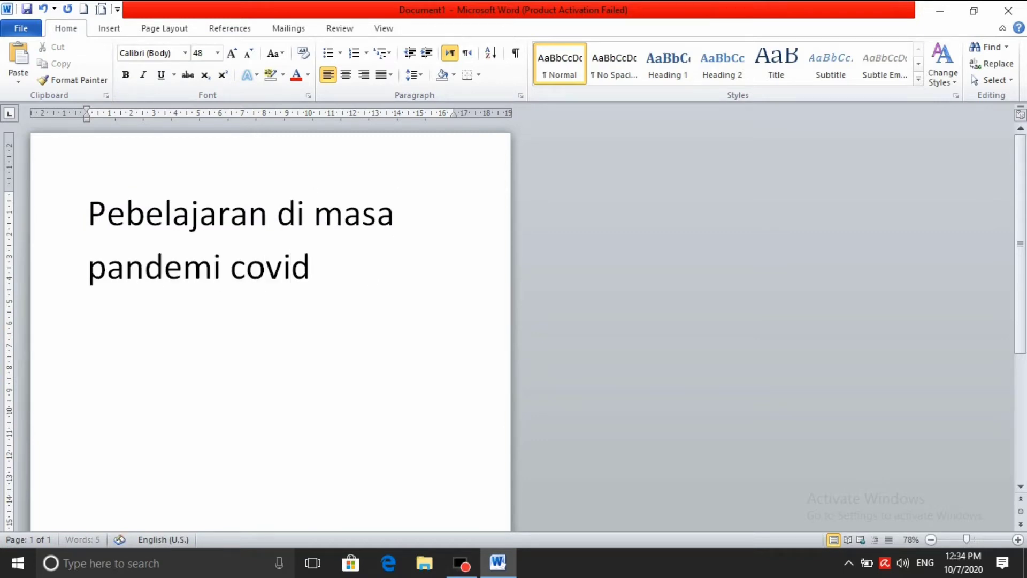
type(" 19 sangat menye")
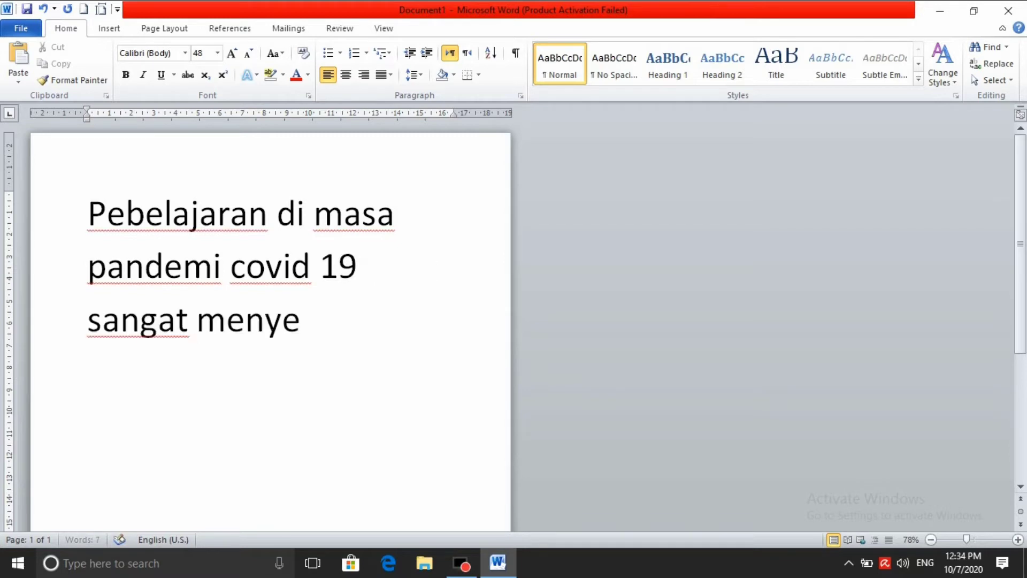
type("nangkan dengan adany")
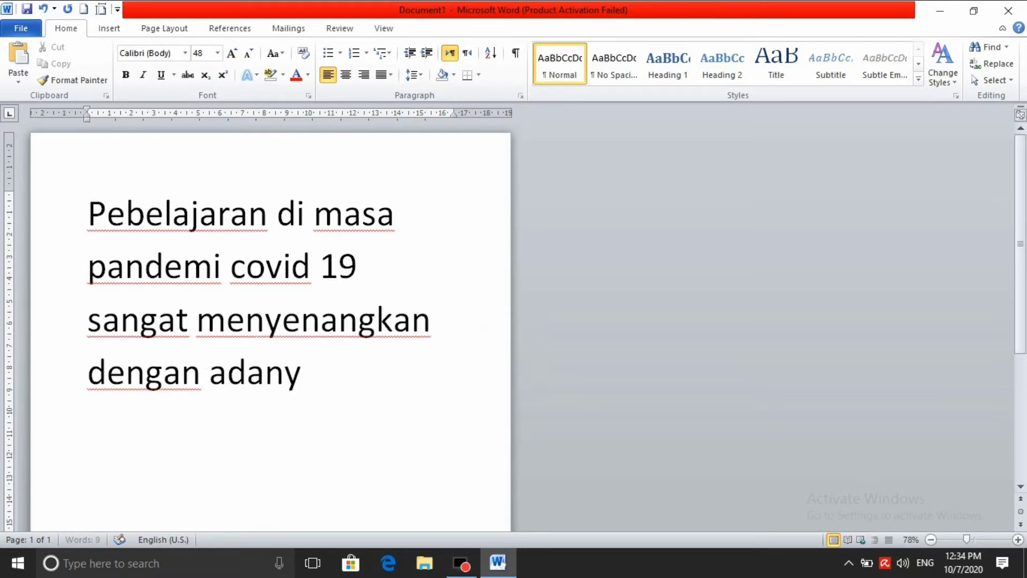
type("a vidio yang di")
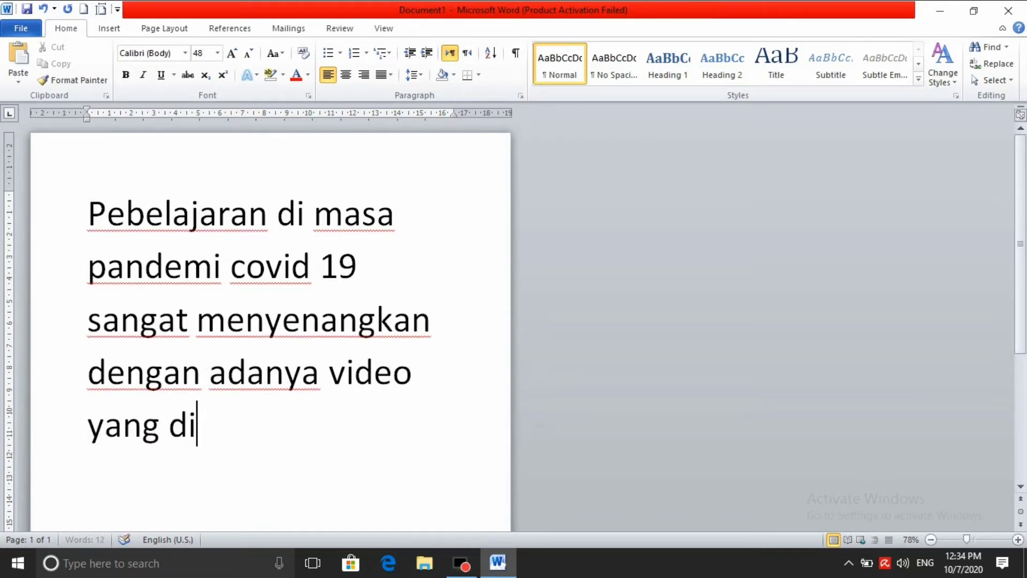
type("berikan oleh ")
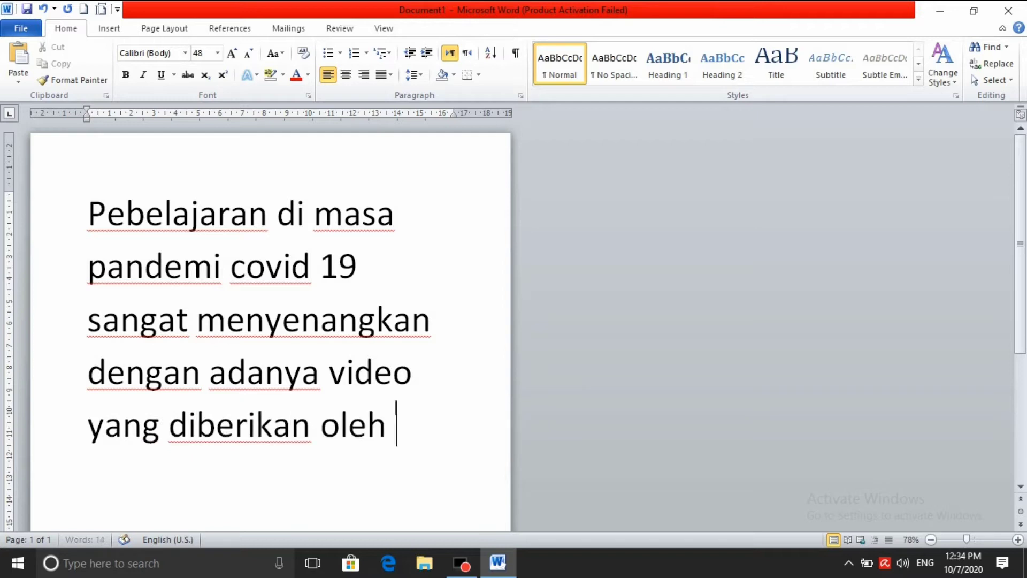
type("guru di sekolah")
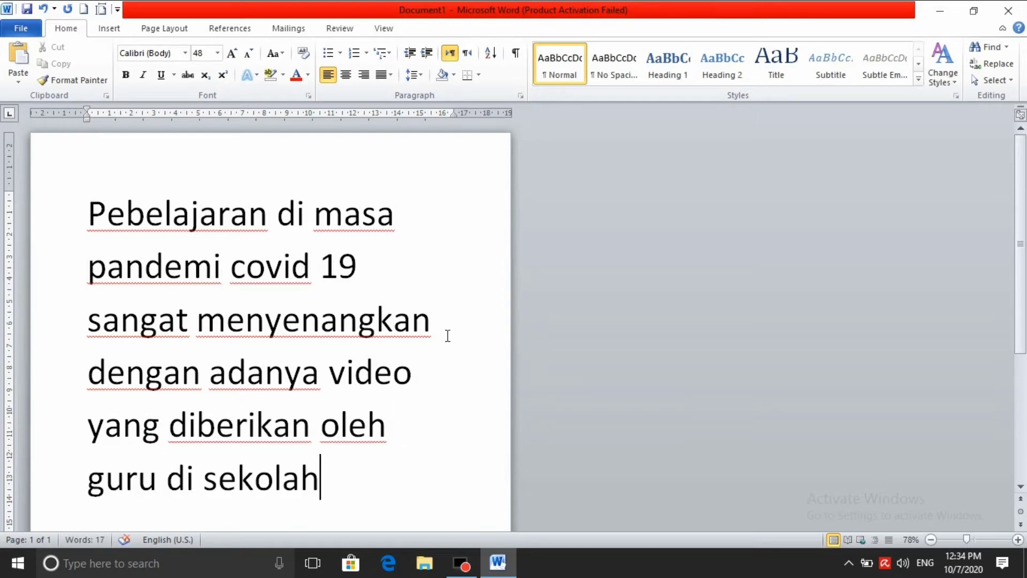
key("ctrl+a")
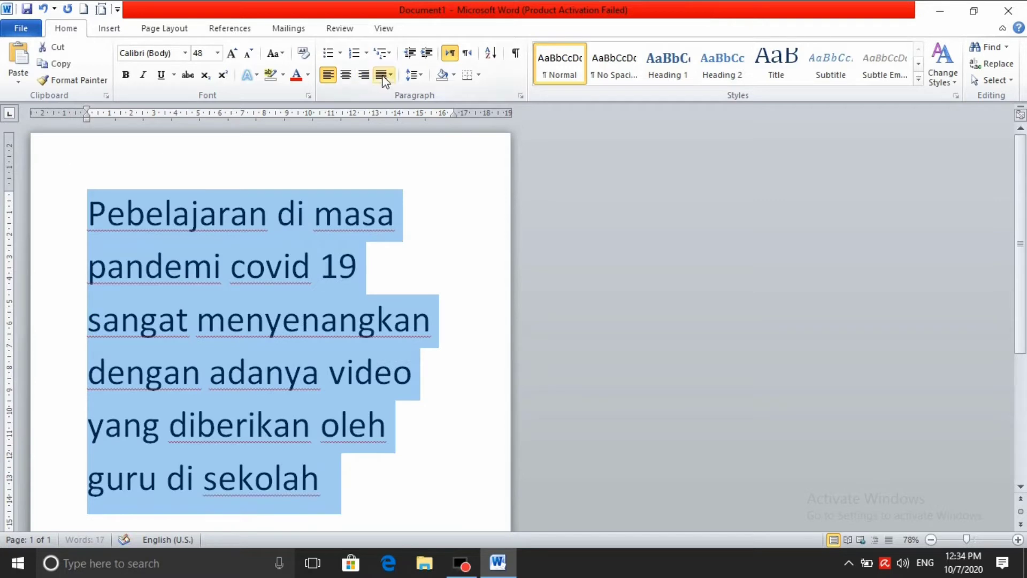
left_click(391, 74)
left_click(412, 94)
left_click(472, 265)
scroll(430, 430, "down", 3)
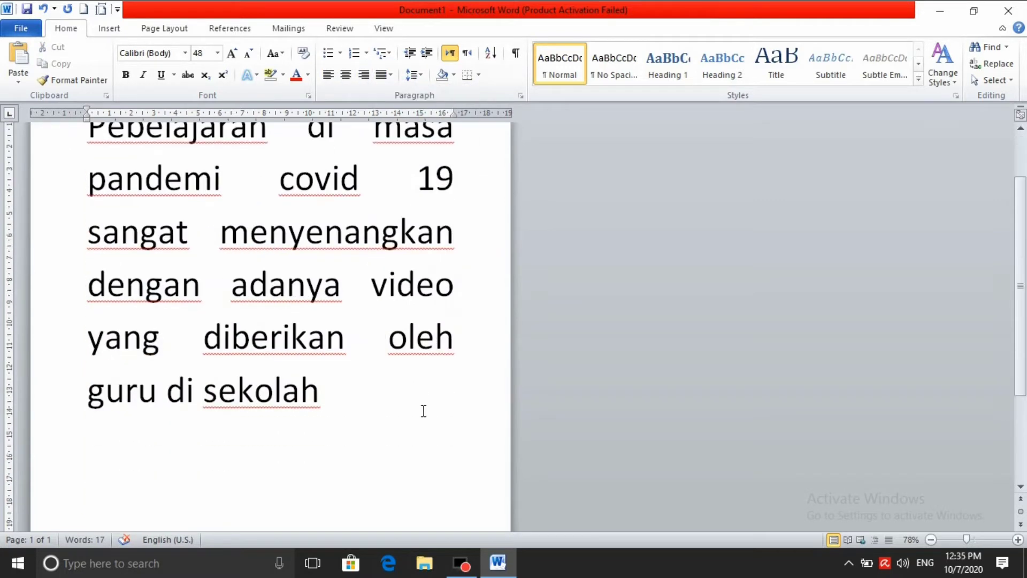
scroll(423, 406, "up", 3)
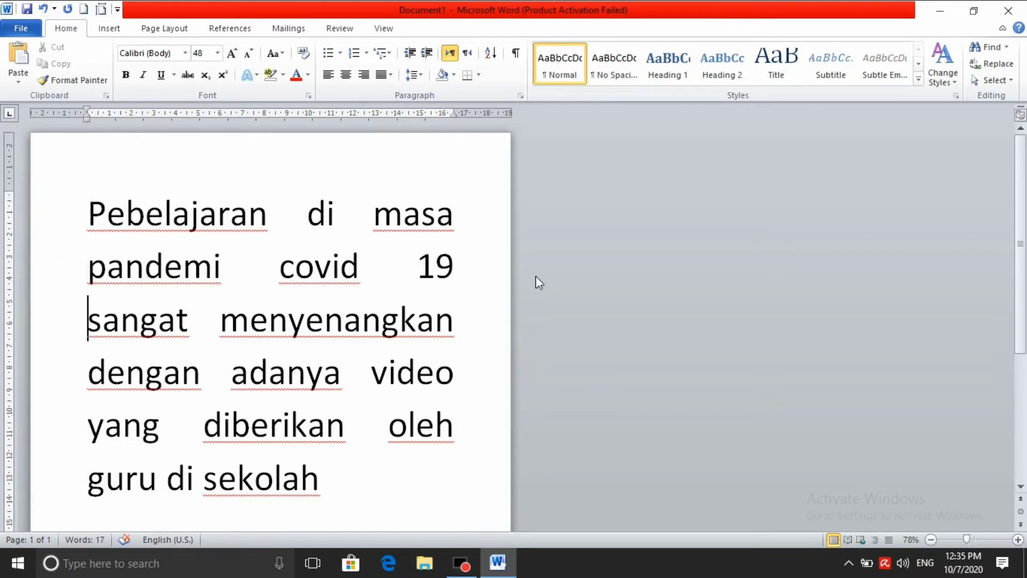
scroll(133, 33, "down", 1)
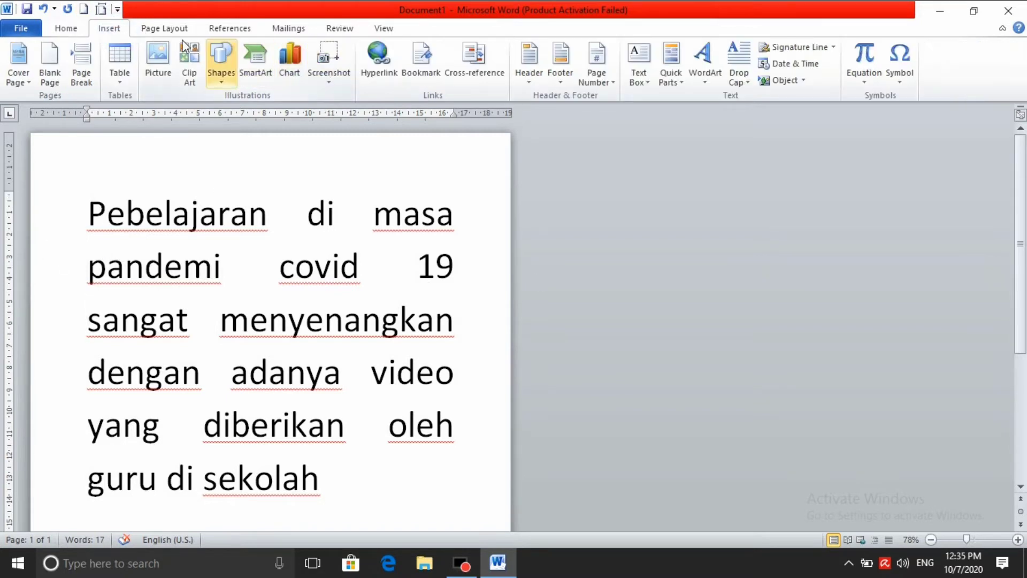
left_click(163, 30)
Set the Top, Left, Bottom and Right margins to 1 cm in Page Setup
left_click(322, 96)
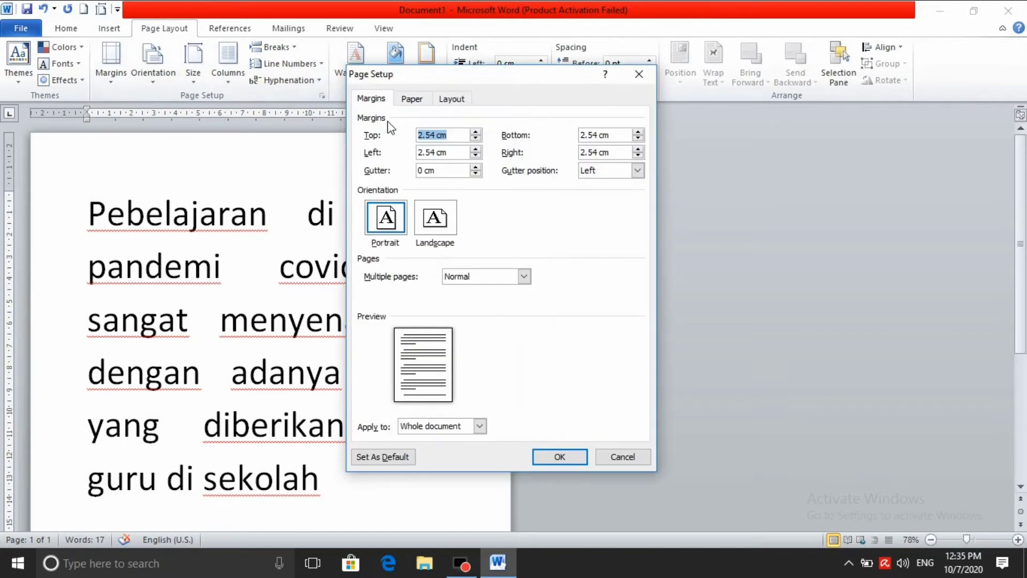
double_click(431, 134)
type("1")
double_click(434, 152)
type("1")
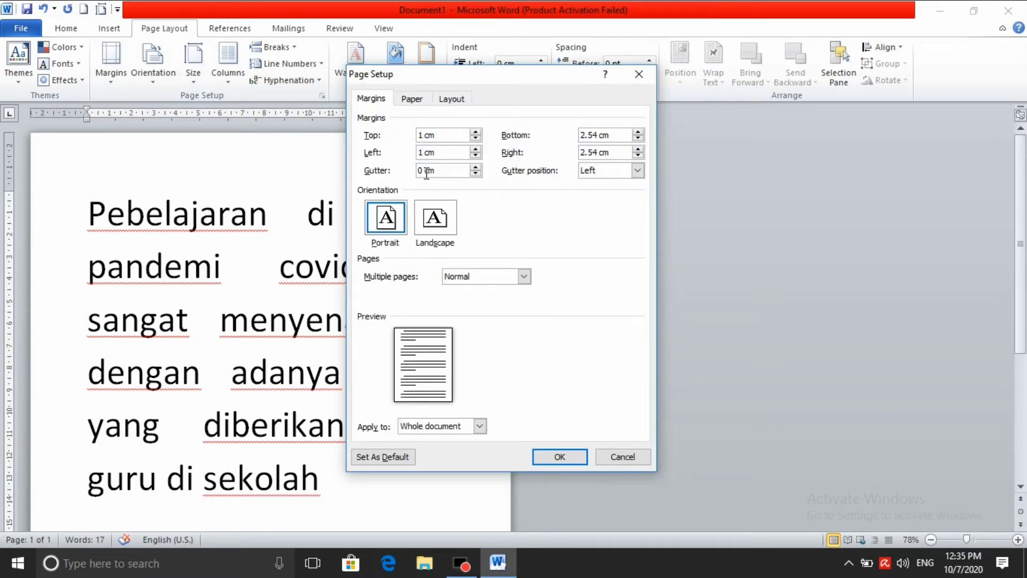
double_click(597, 134)
type("1")
double_click(591, 153)
type("1")
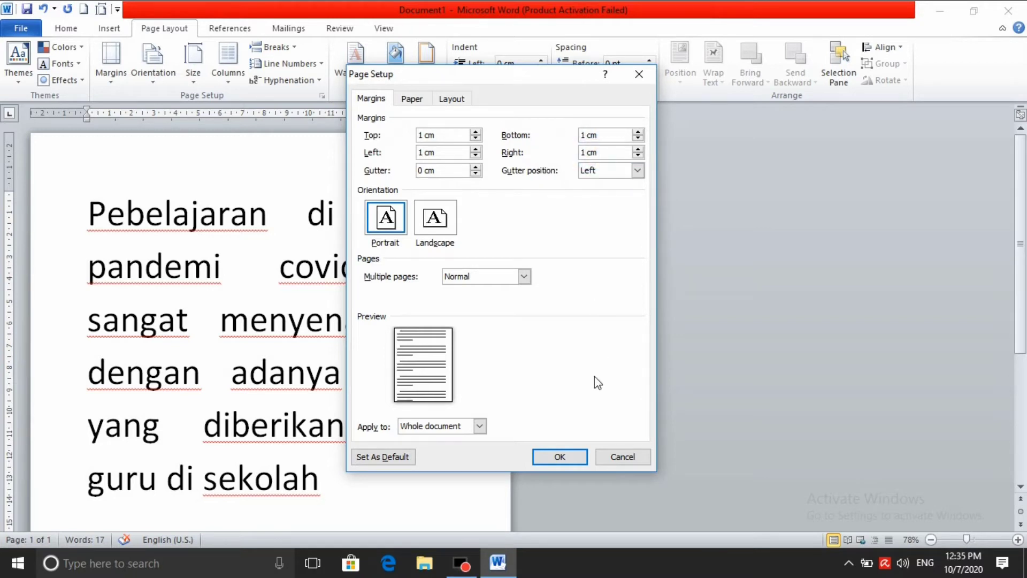
left_click(569, 463)
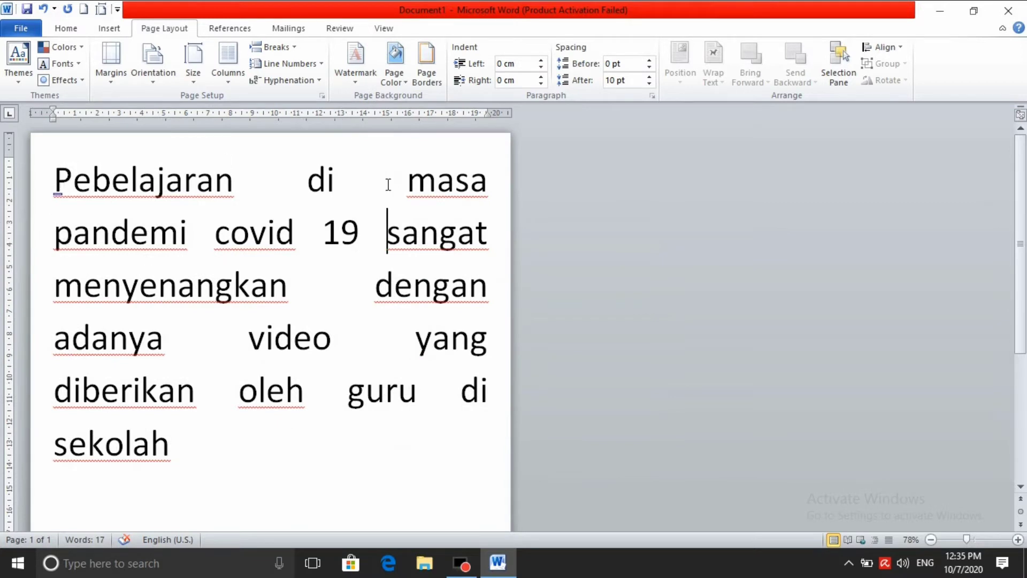
Switch the page orientation from Portrait to Landscape and check the reflowed page
scroll(254, 450, "down", 4)
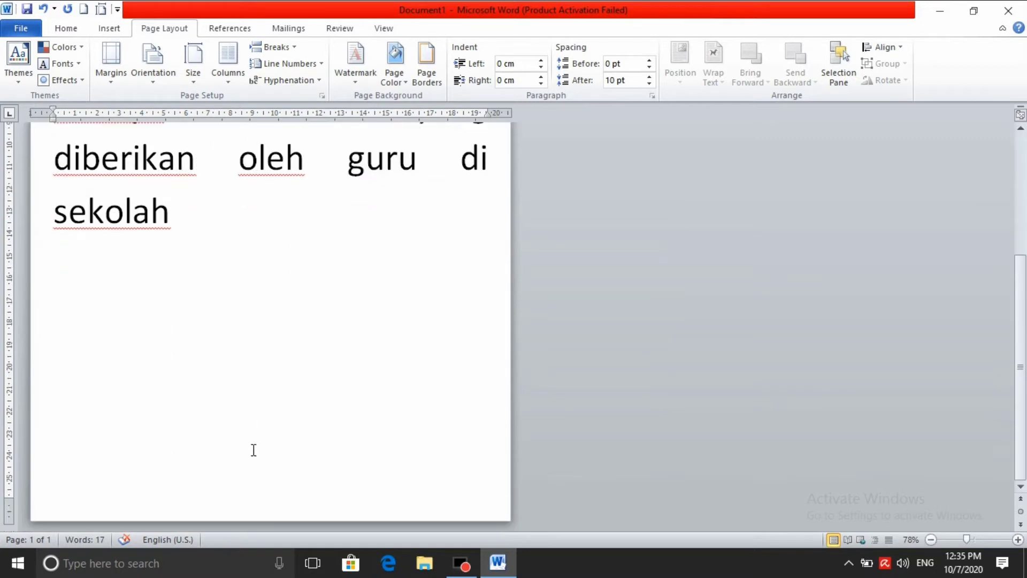
scroll(292, 443, "up", 4)
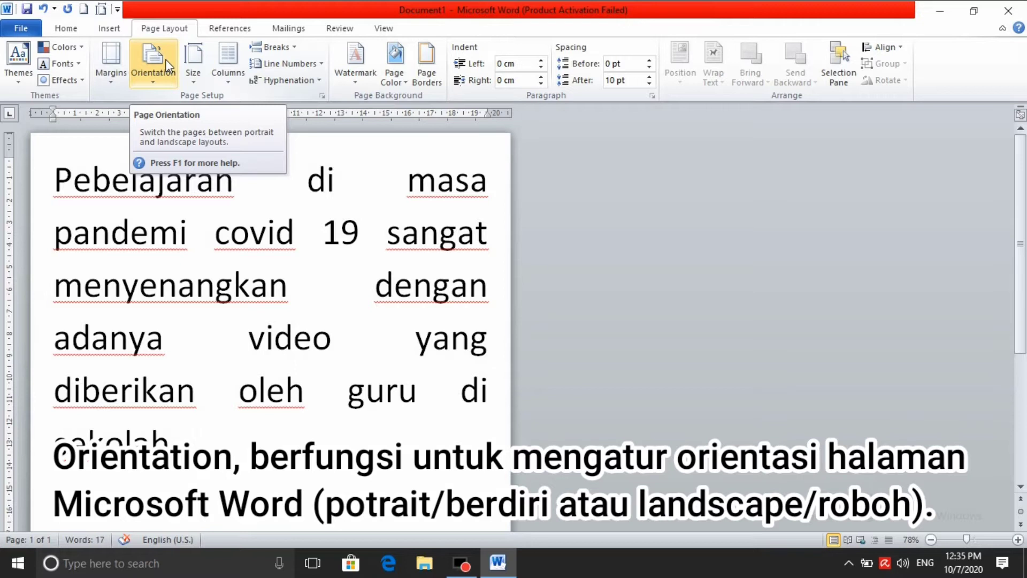
left_click(160, 85)
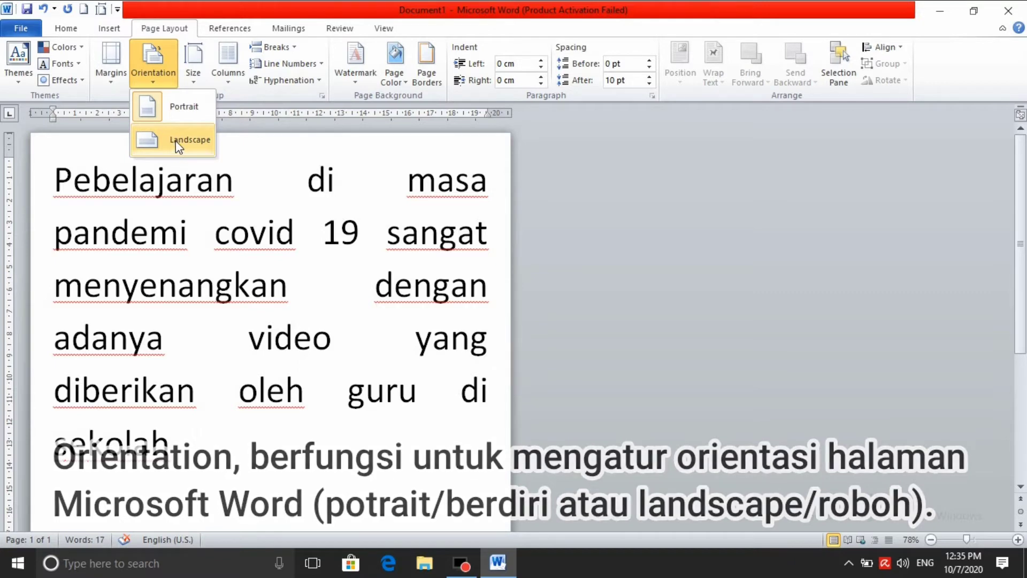
left_click(178, 107)
left_click(154, 66)
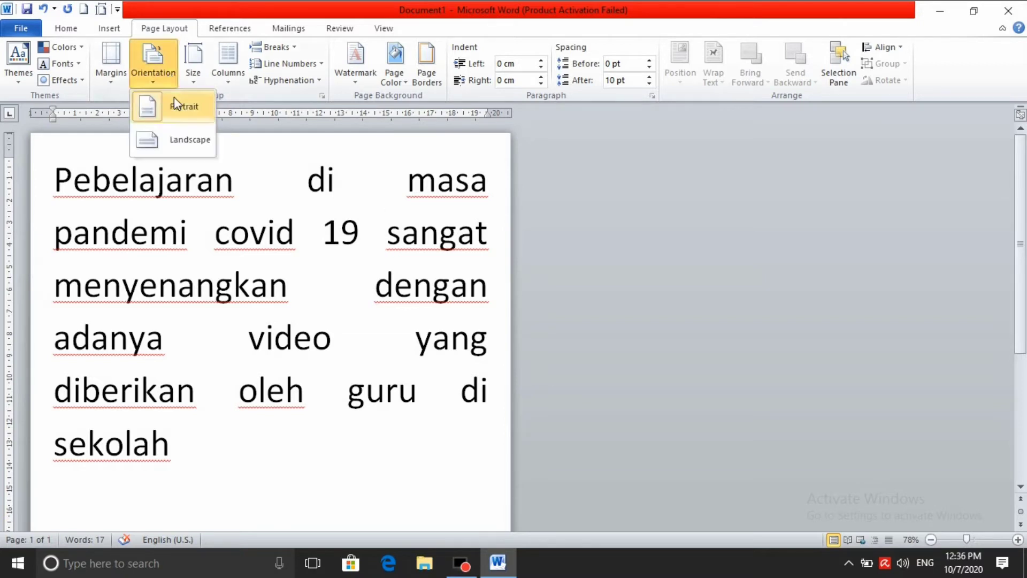
left_click(181, 141)
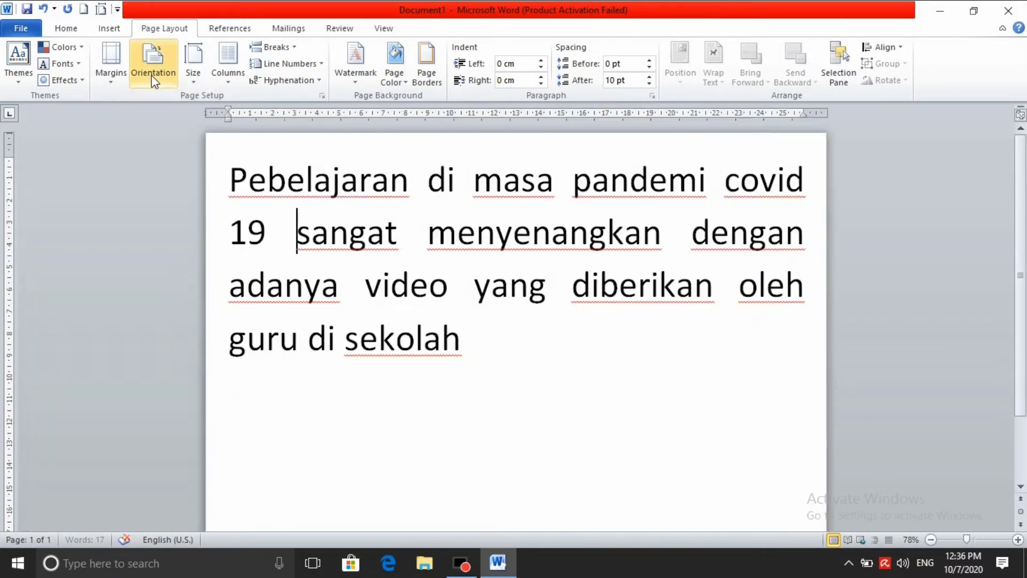
scroll(636, 319, "down", 3)
scroll(637, 303, "up", 3)
scroll(722, 383, "down", 2)
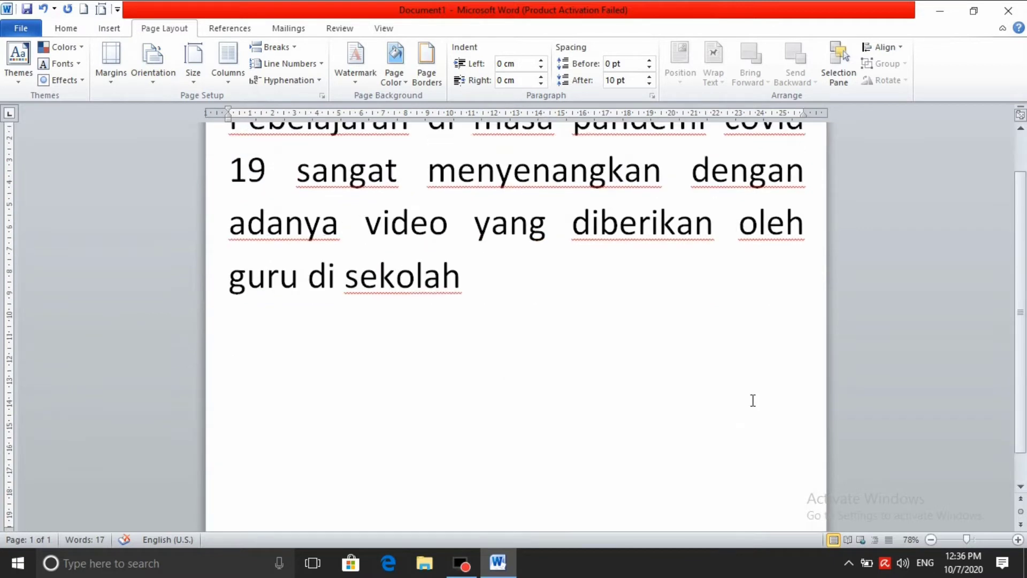
scroll(752, 401, "up", 1)
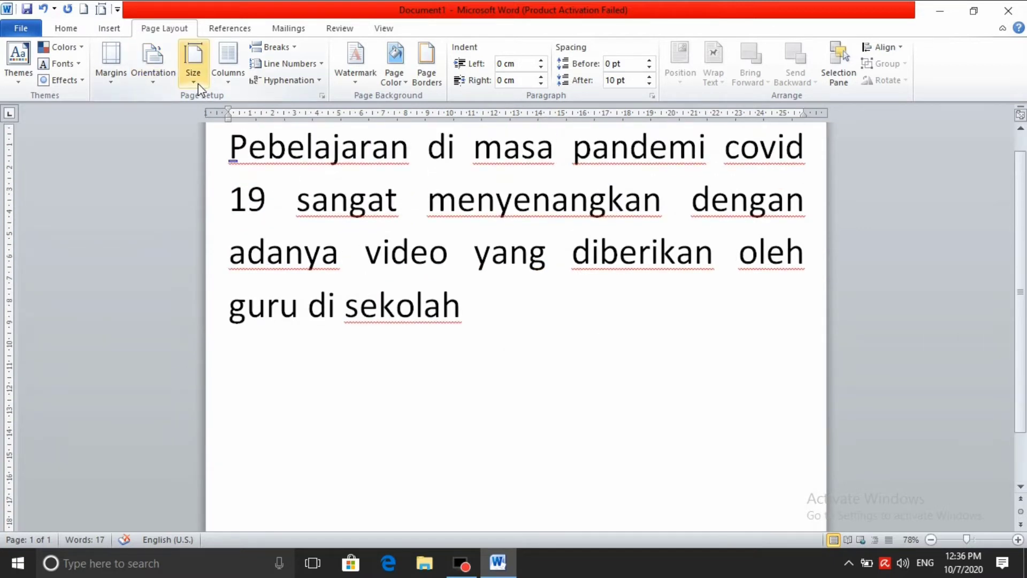
Zoom out to 39% and browse the paper sizes, keeping the Letter size
scroll(770, 321, "down", 2)
left_click(948, 538)
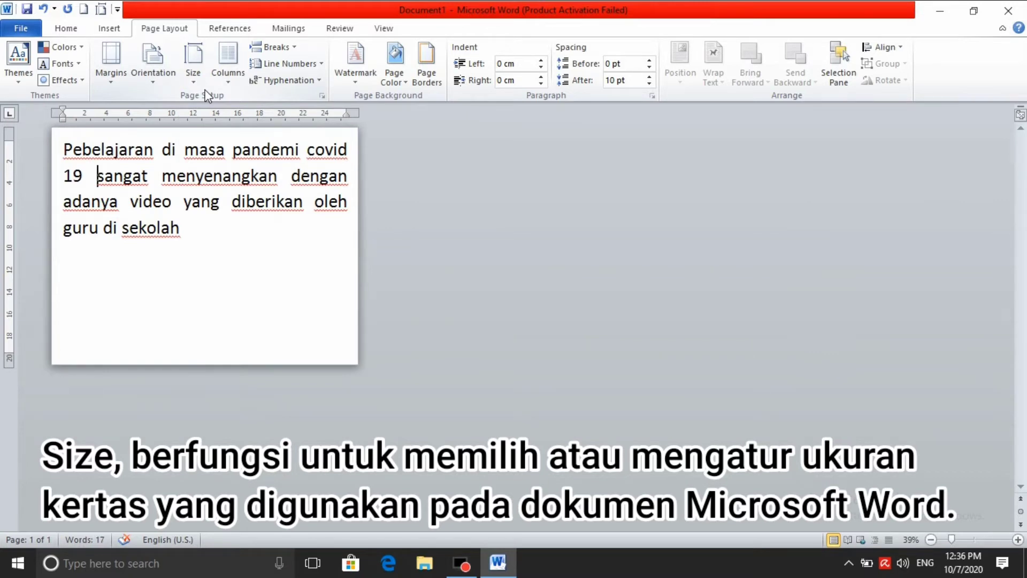
left_click(196, 79)
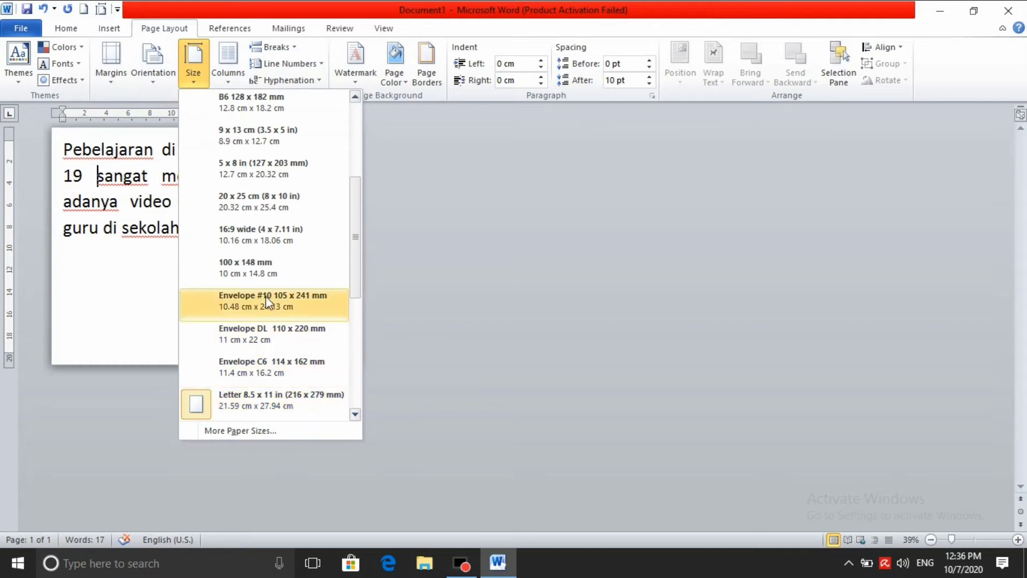
left_click(520, 205)
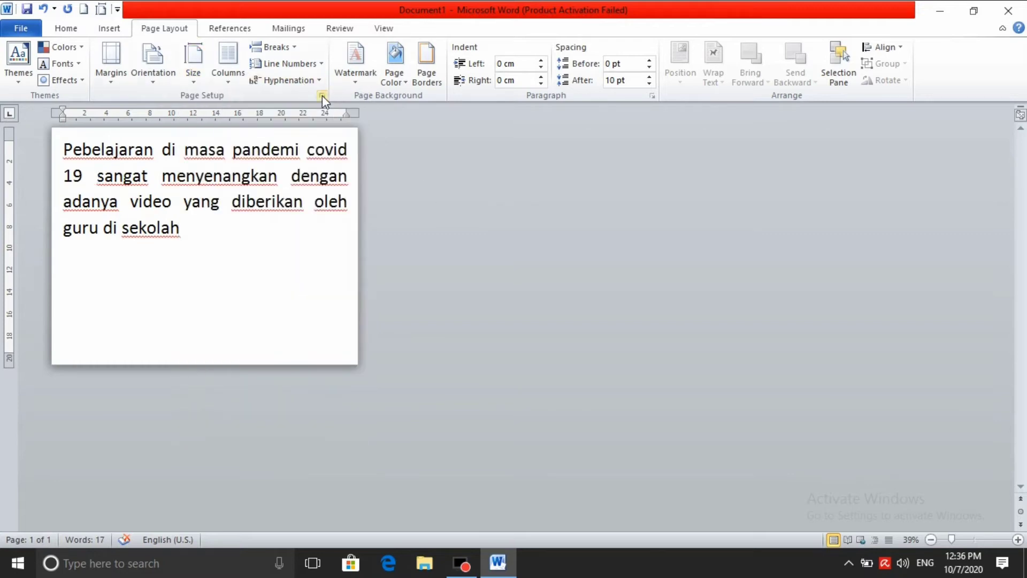
Review the preset paper sizes on the Page Setup Paper tab, leaving Letter selected
left_click(322, 95)
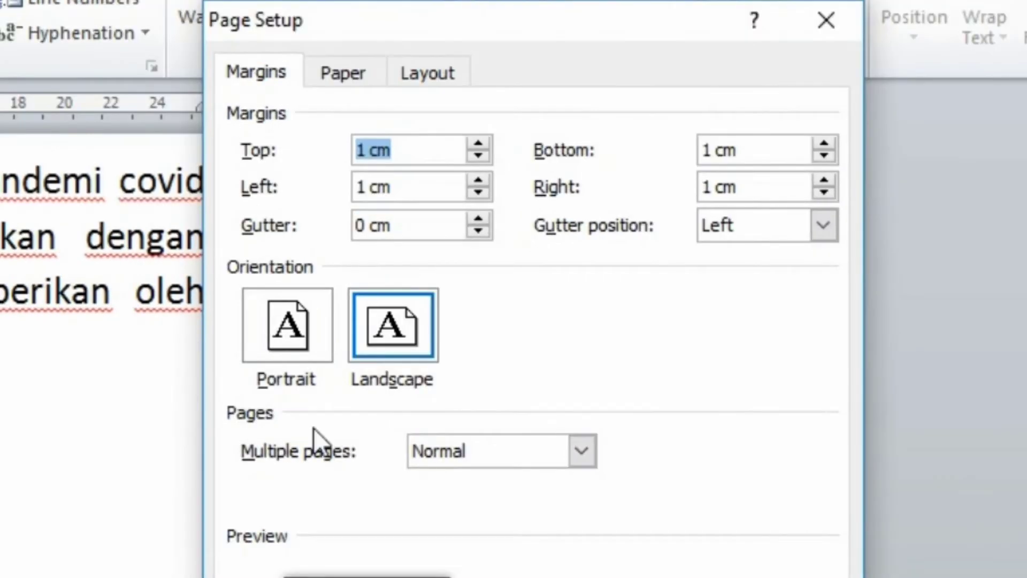
left_click(356, 76)
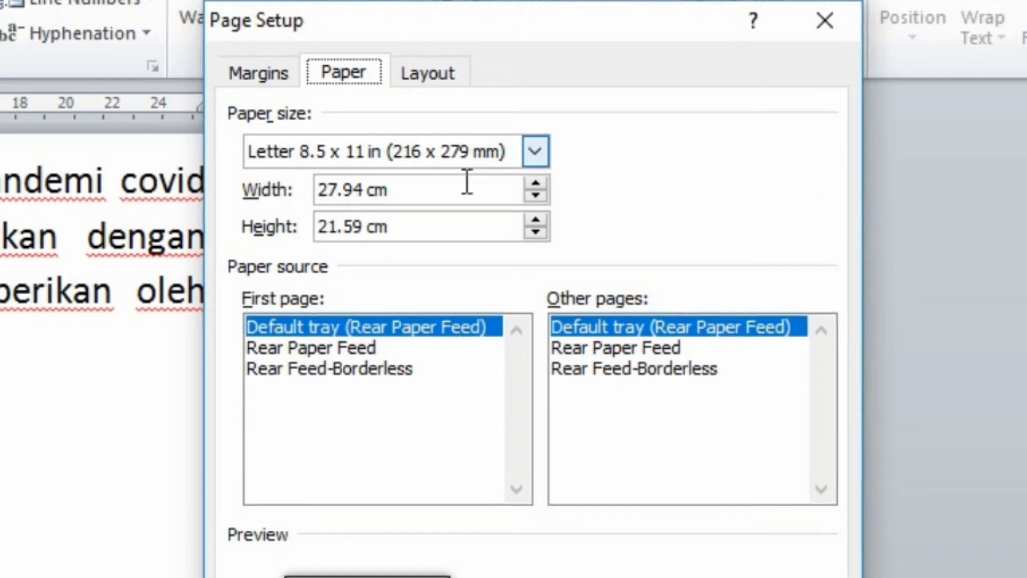
left_click(540, 152)
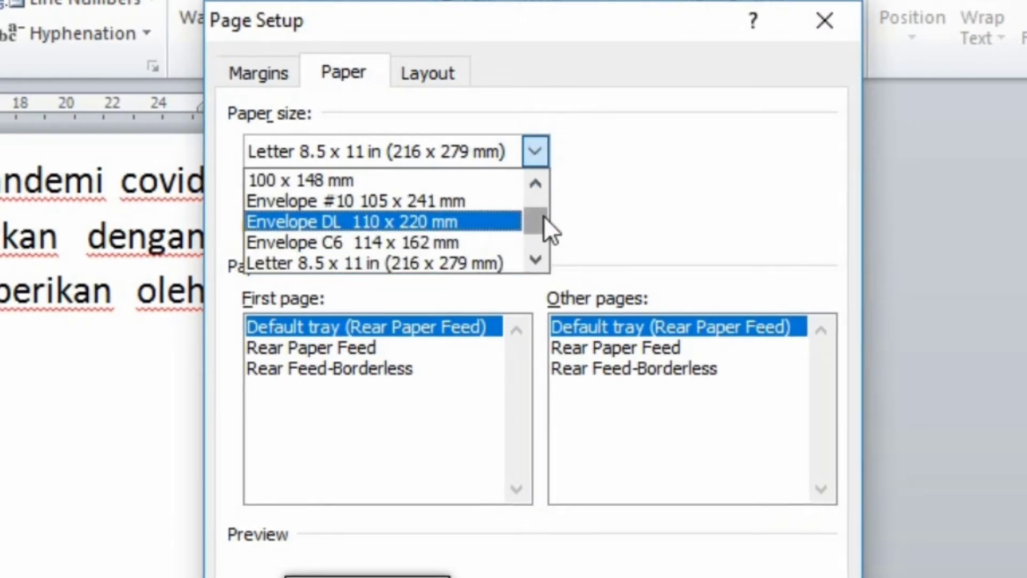
mouse_move(544, 222)
left_mouse_down()
mouse_move(544, 209)
mouse_move(535, 231)
left_mouse_up()
left_click(489, 275)
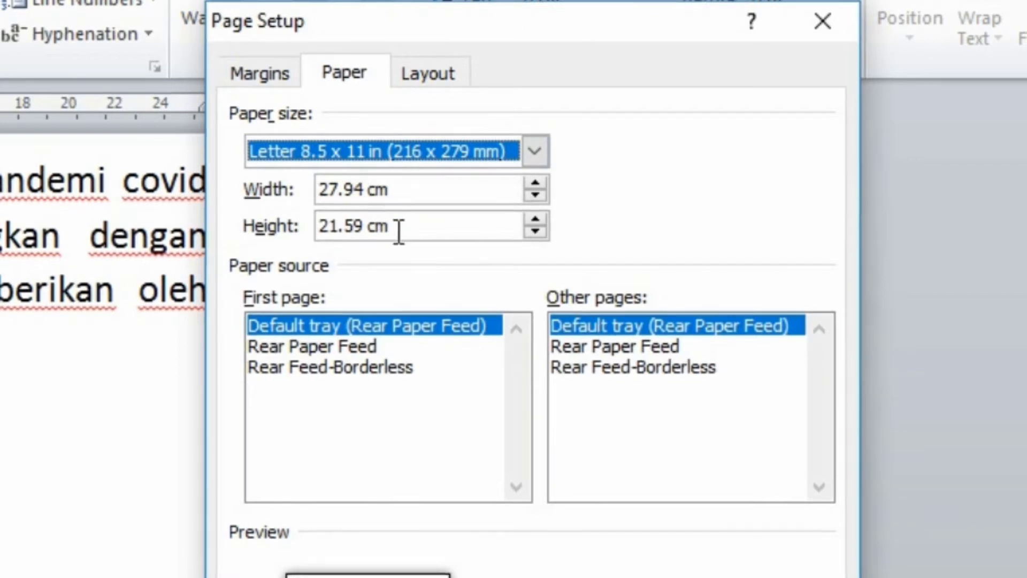
Set the paper width to 33 cm, making an 8.5 x 13 in page, and verify it
left_click_drag(362, 189, 293, 199)
type("33")
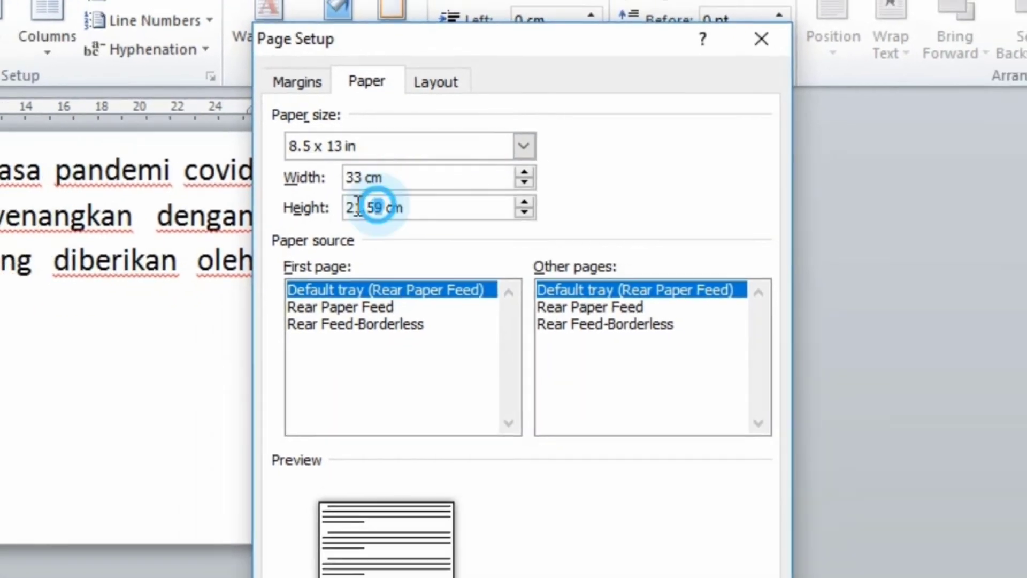
left_click_drag(359, 225, 294, 230)
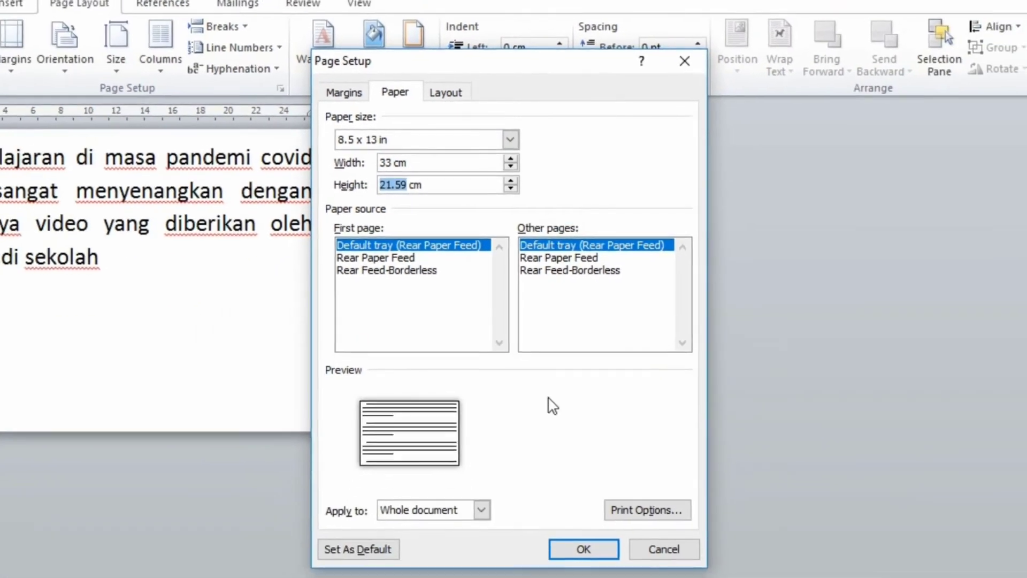
left_click(560, 437)
left_click(525, 427)
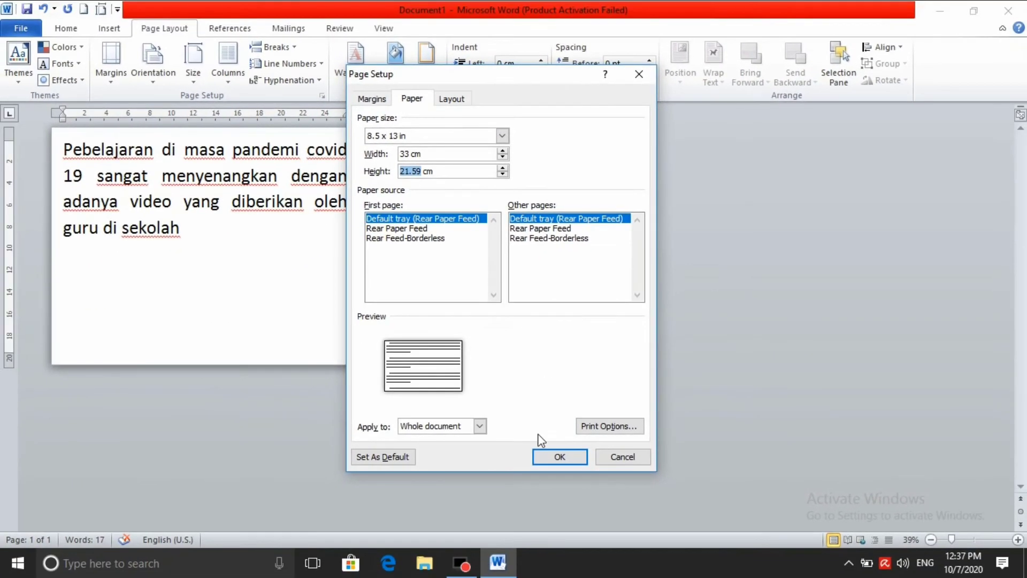
left_click(559, 458)
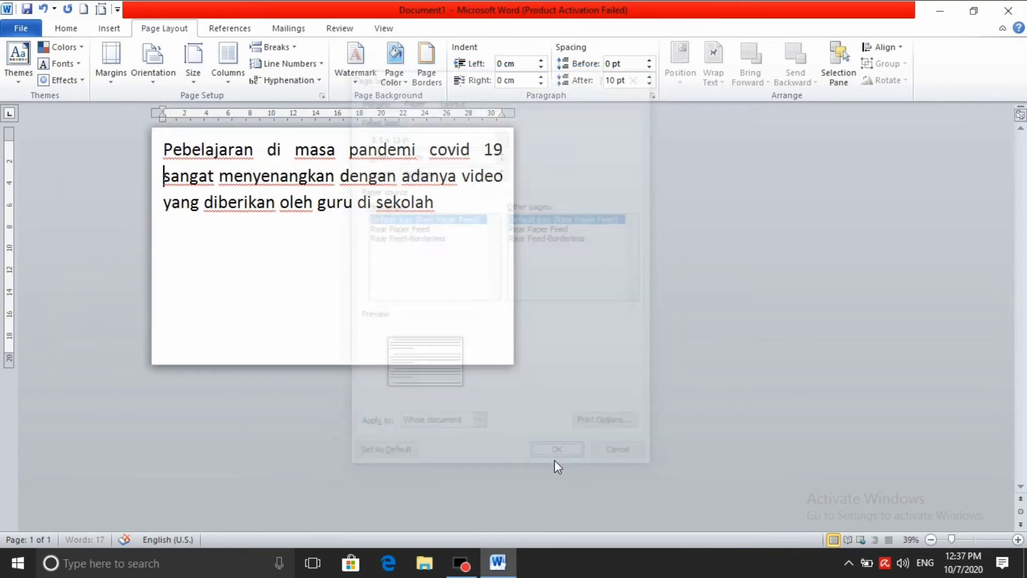
left_click(322, 94)
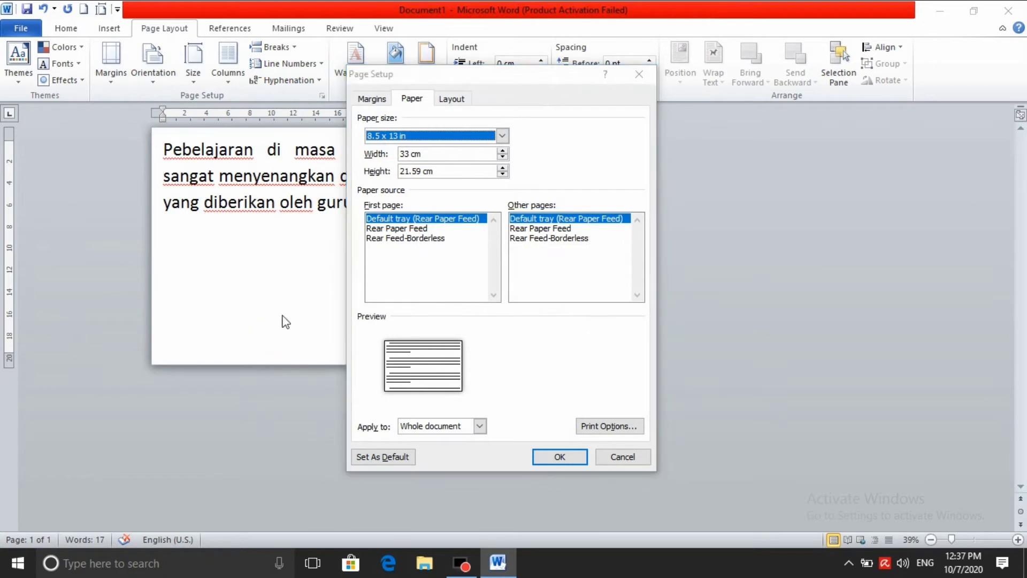
left_click(642, 71)
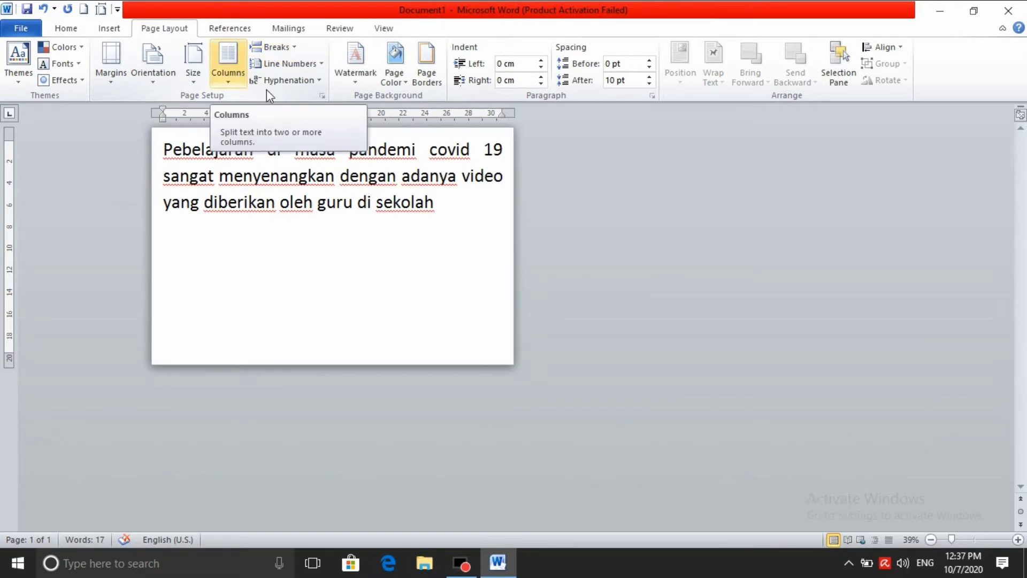
Lay the page out in two columns
left_click(226, 85)
left_click(449, 249)
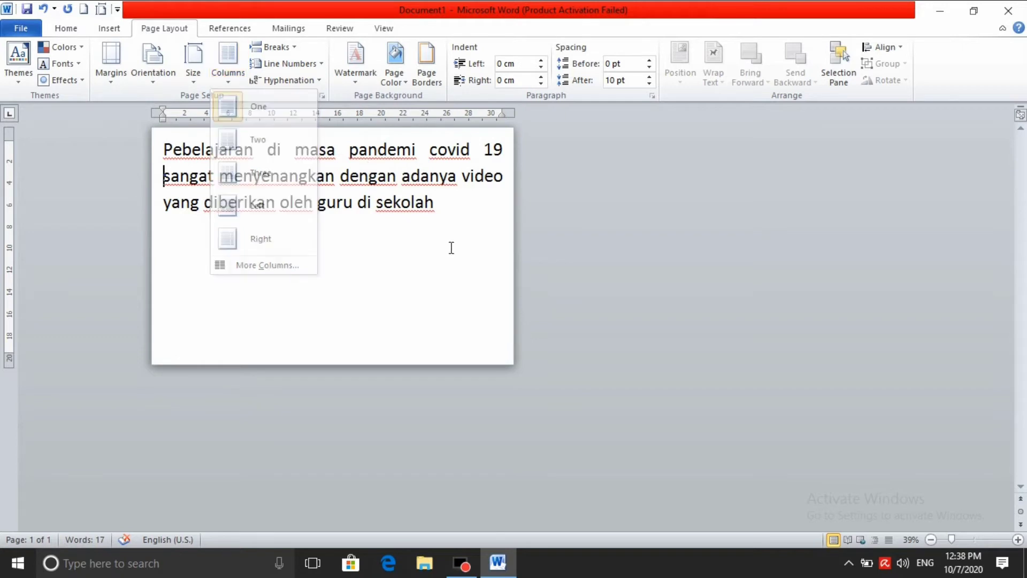
left_click(228, 76)
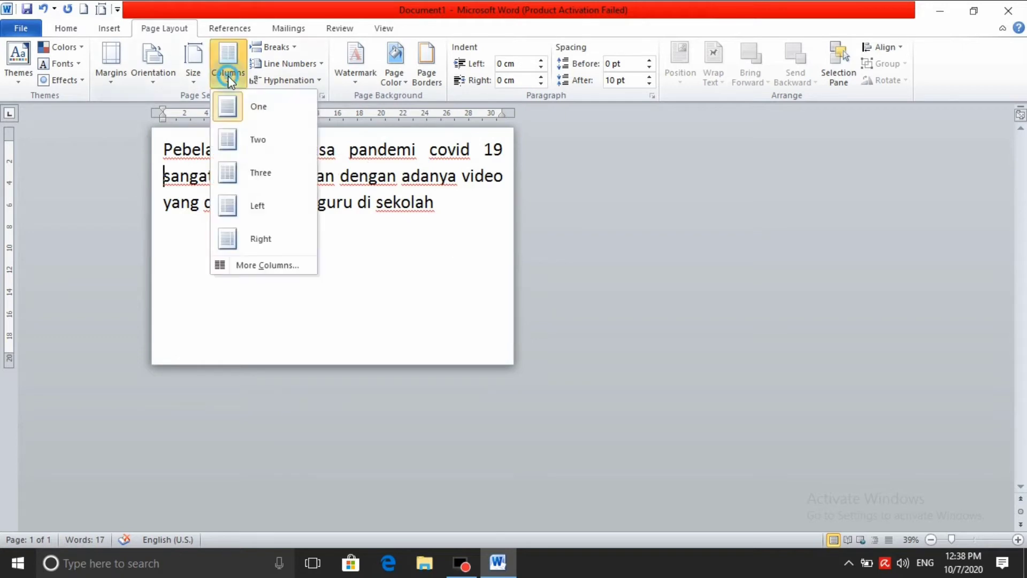
left_click(246, 137)
left_click(420, 233)
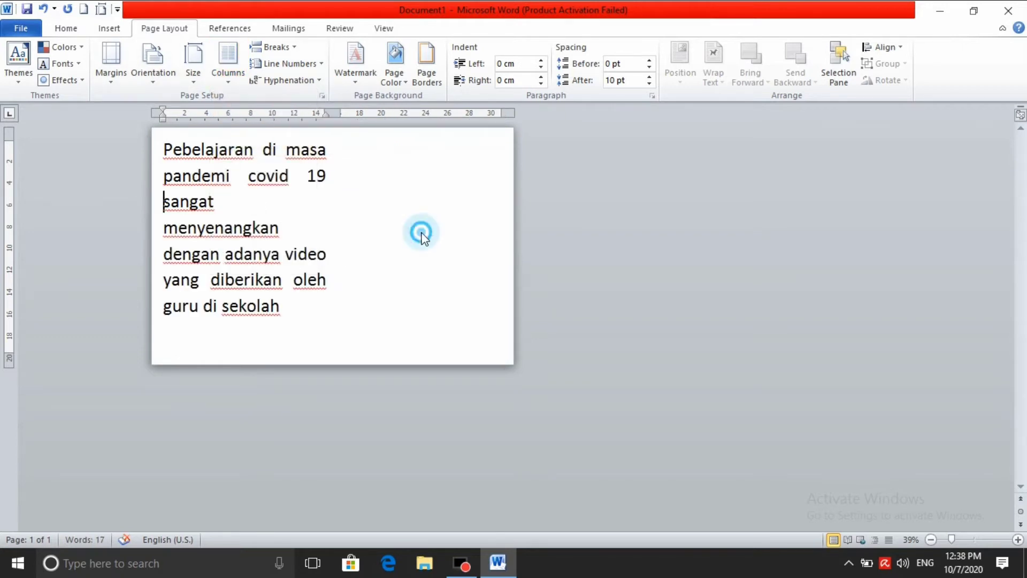
Start a new line below the paragraph with 'dan saya harus be'
left_click(300, 335)
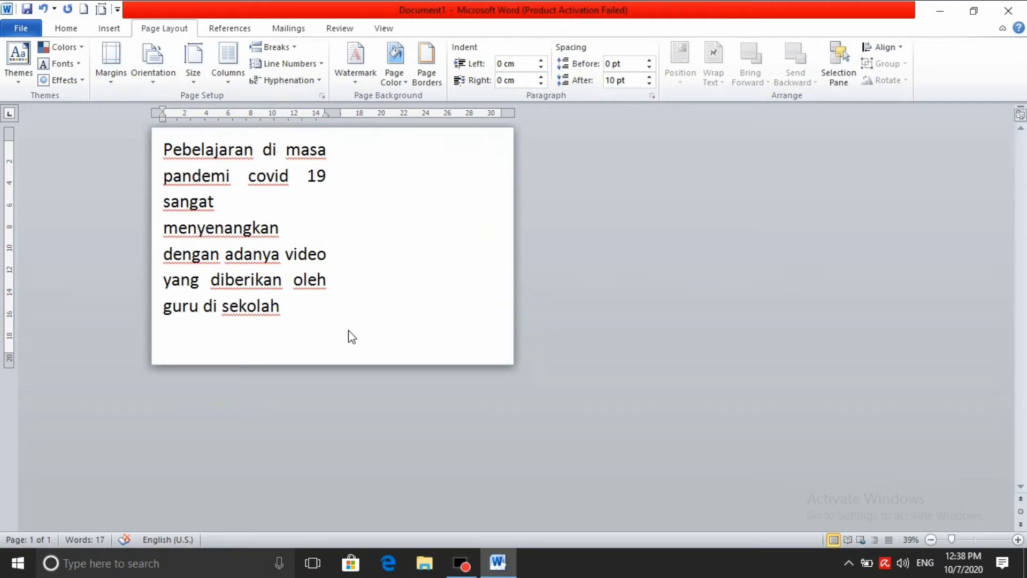
type("dan sata")
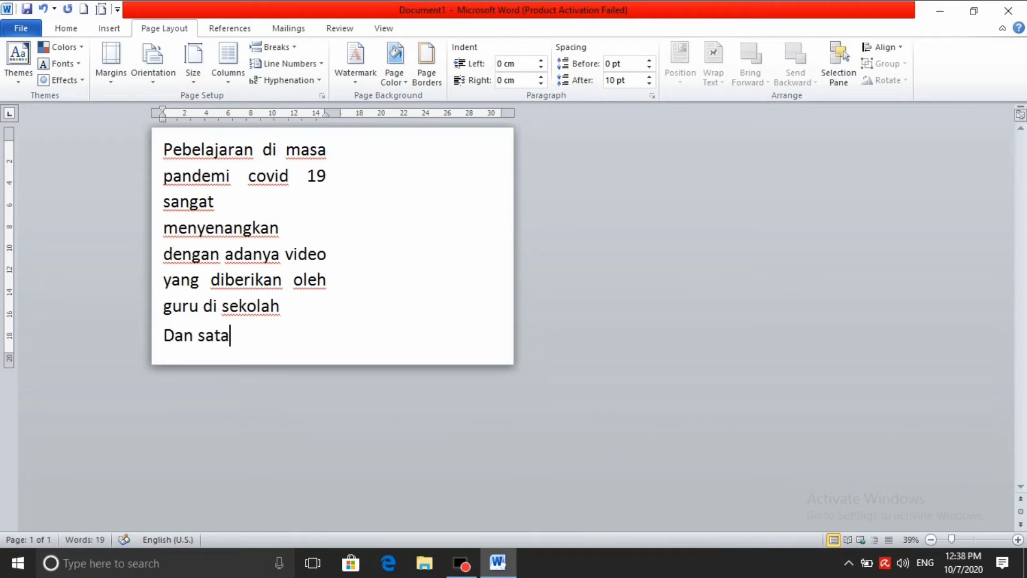
key("BackSpace")
key("BackSpace")
type("ya ha")
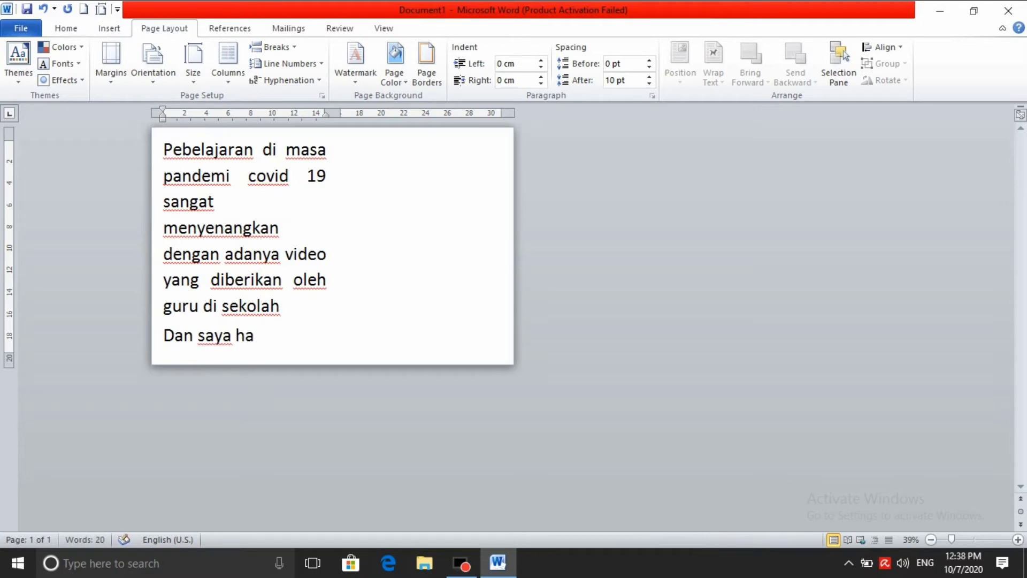
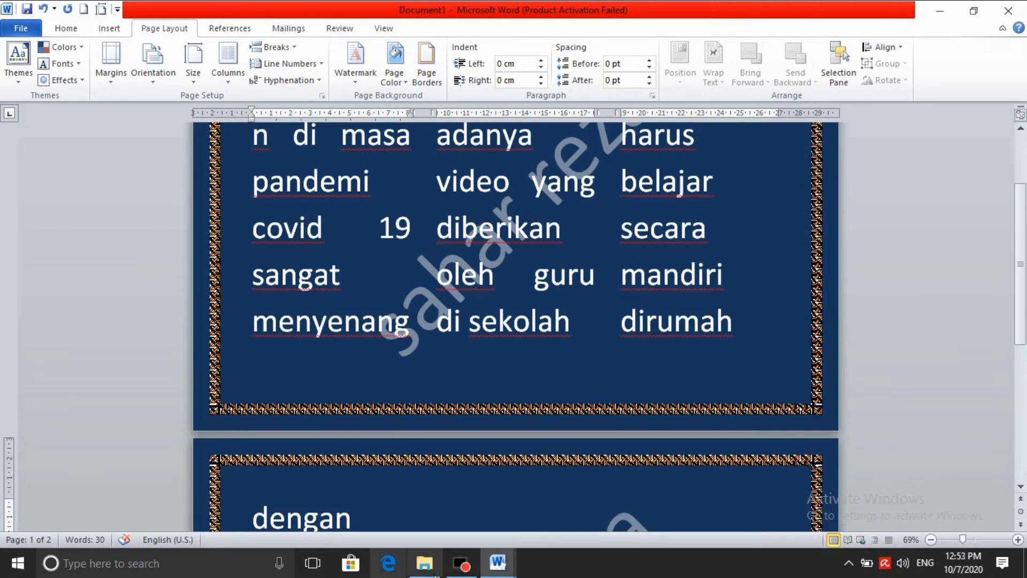
Switch to Document2 and break the text into a new paragraph after 'tertinggi'
mouse_move(496, 568)
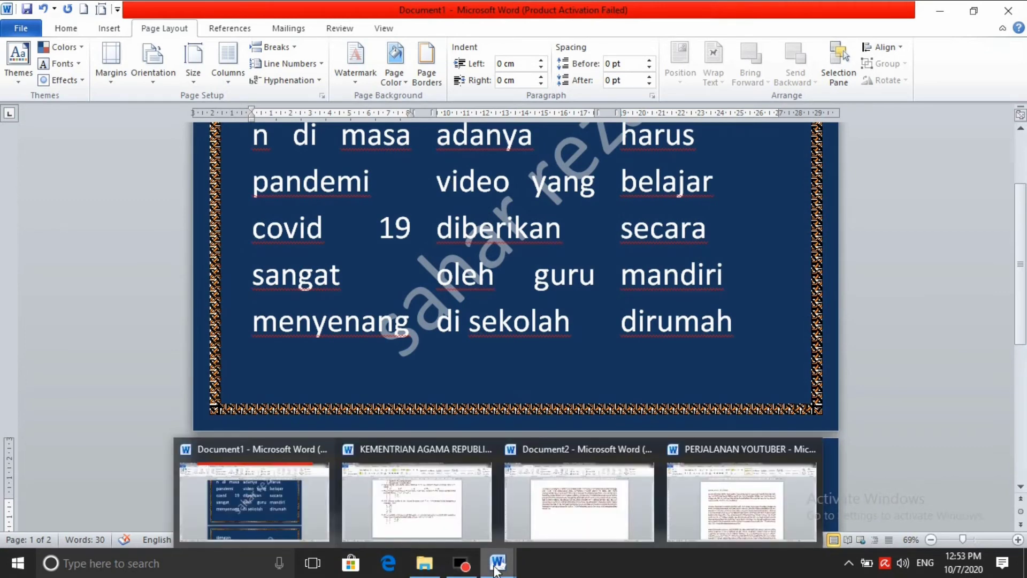
left_click(591, 528)
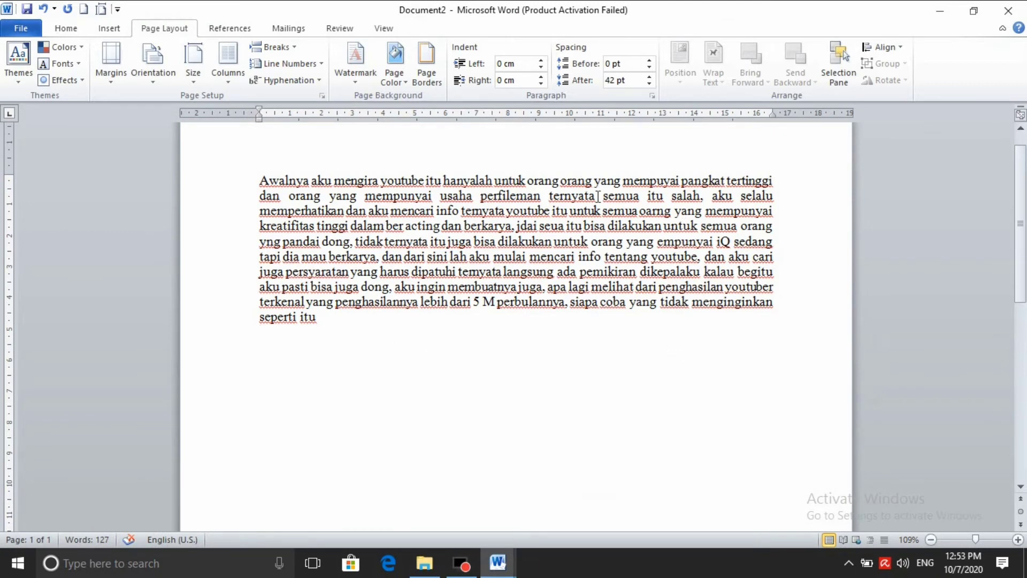
left_click(775, 181)
key("Return")
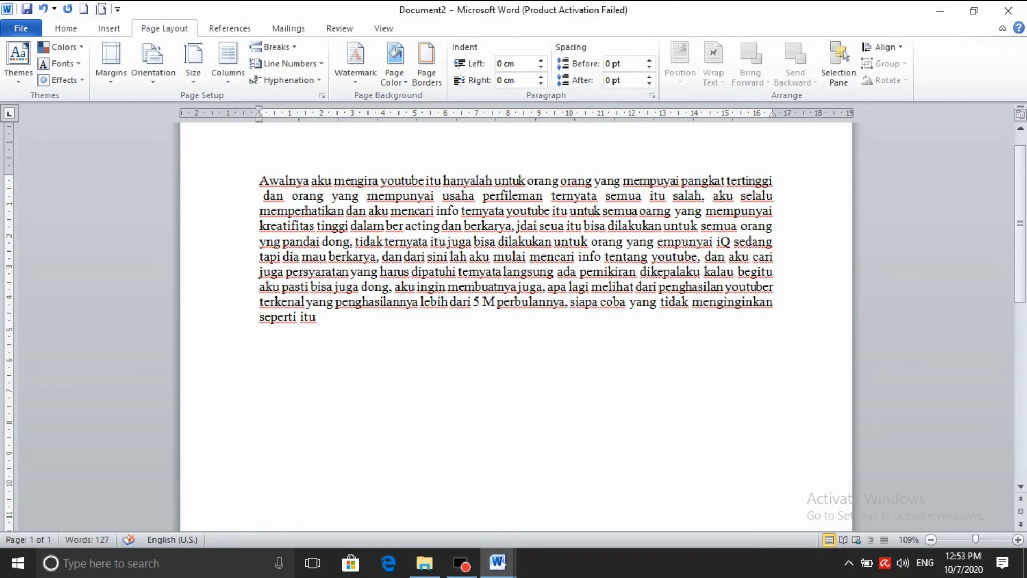
key("Delete")
left_click(793, 174)
left_click(649, 77)
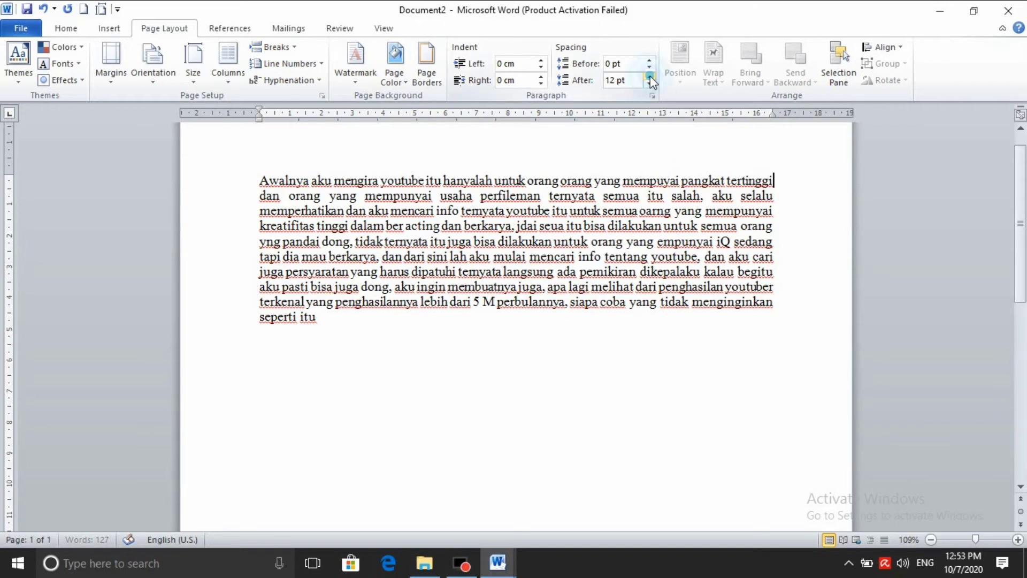
key("Return")
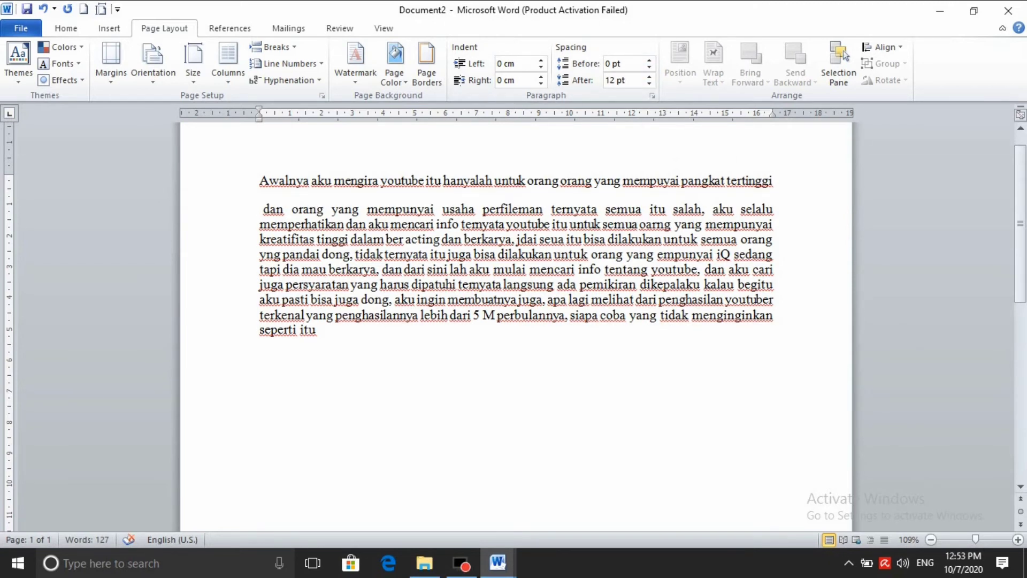
Set the first paragraph's spacing after to 60 pt
left_click(776, 181)
left_click(649, 83)
left_click(650, 83)
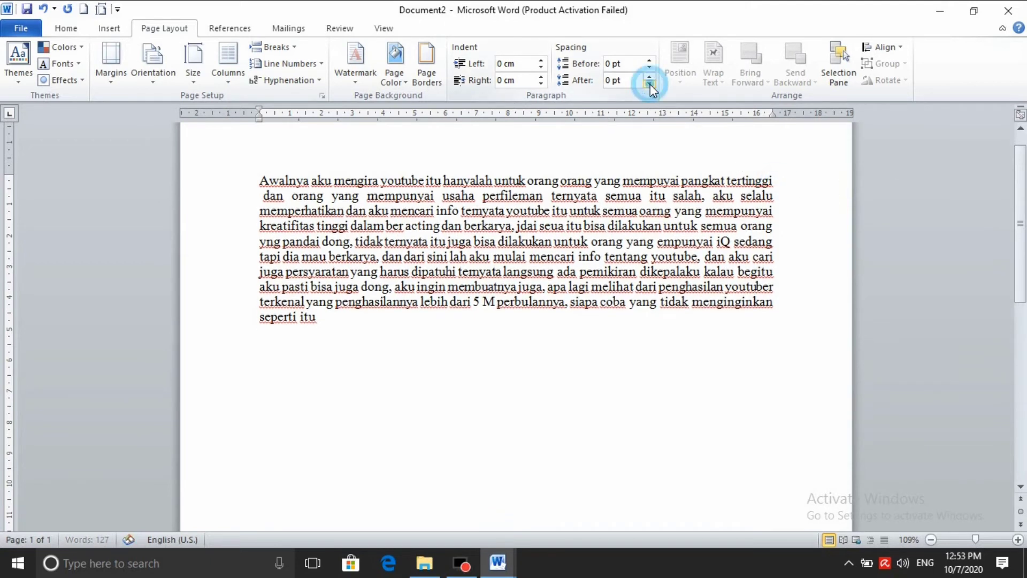
left_click(648, 77)
left_click(648, 76)
left_click(649, 76)
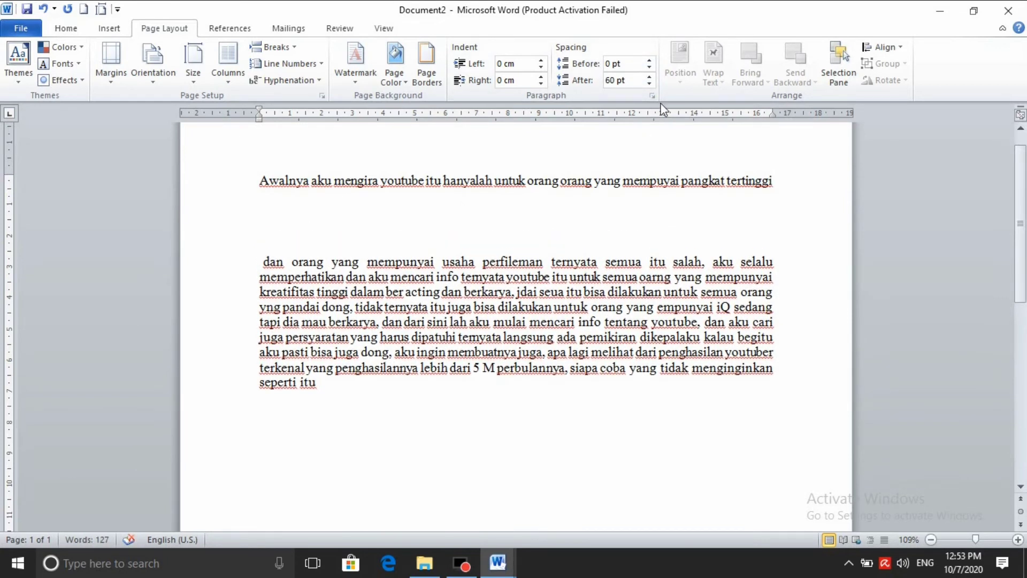
Start a new paragraph after 'orang'
left_click(773, 291)
key("Return")
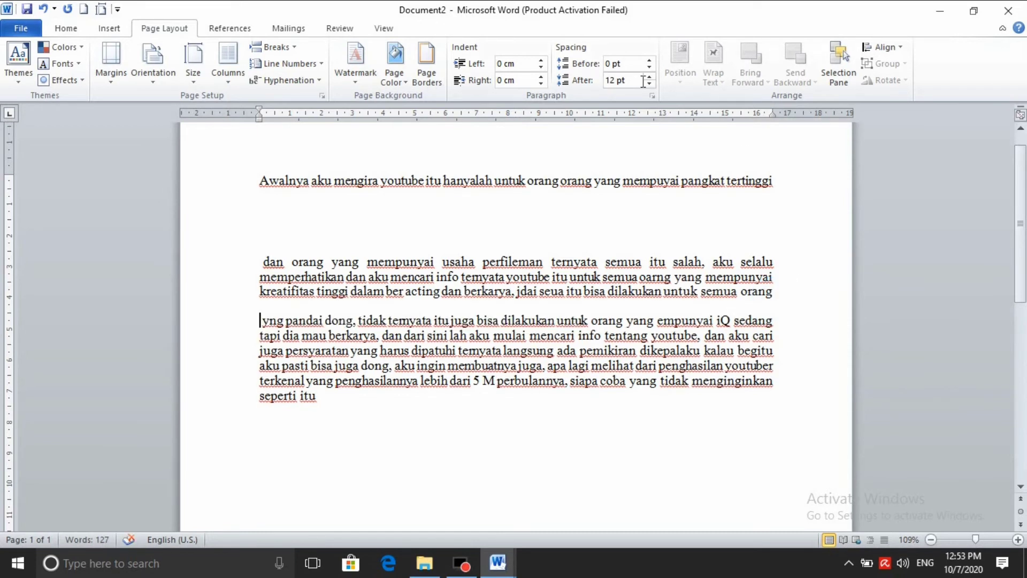
left_click(649, 84)
left_click(787, 292)
Raise the second paragraph's spacing after to 66 pt
left_click(648, 81)
left_click(648, 81)
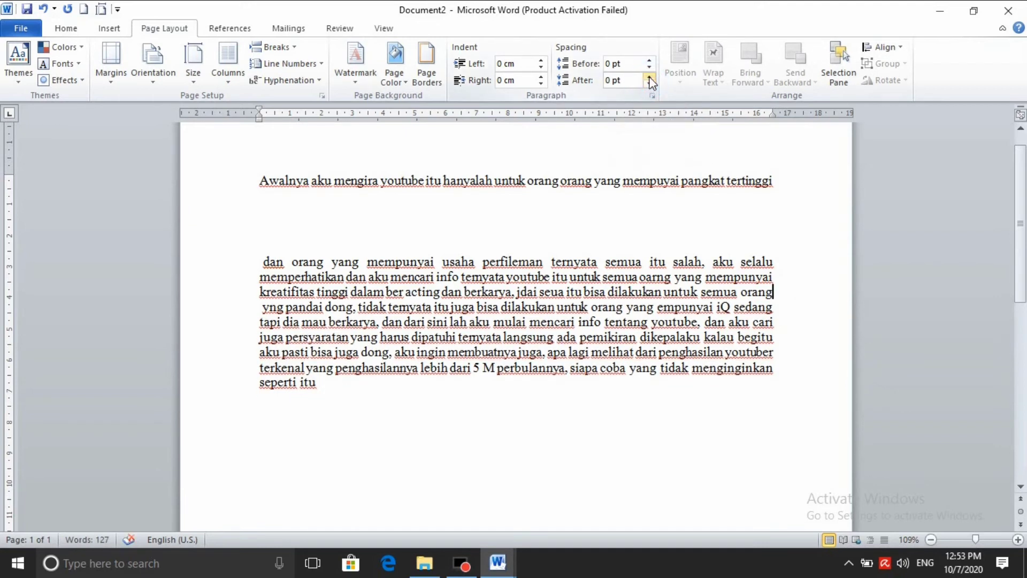
left_click(648, 77)
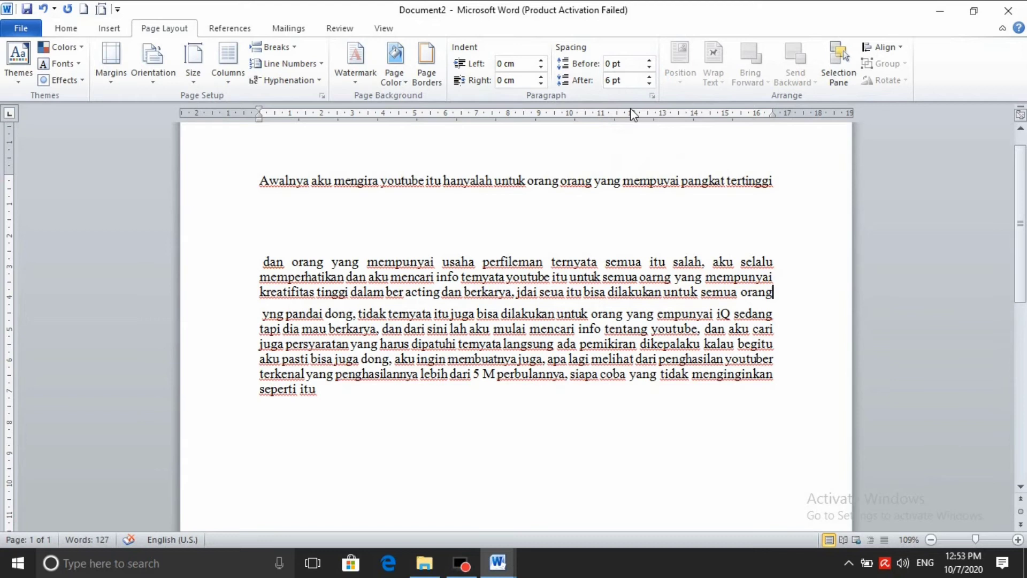
left_click(648, 78)
left_click(649, 78)
left_click(649, 78)
left_click(648, 78)
left_click(648, 77)
left_click(648, 77)
left_click(648, 78)
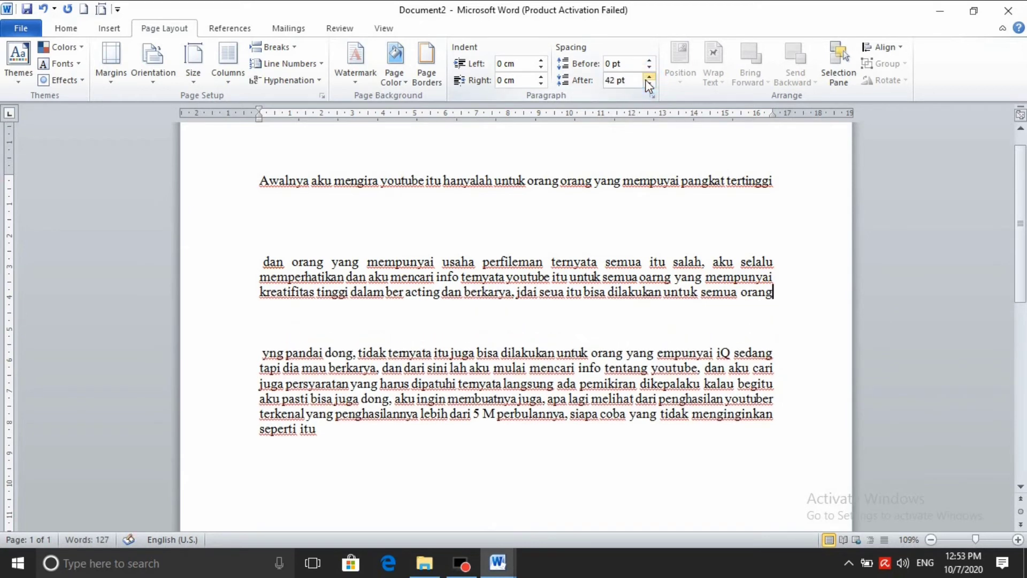
left_click(648, 77)
left_click(648, 77)
left_click(649, 77)
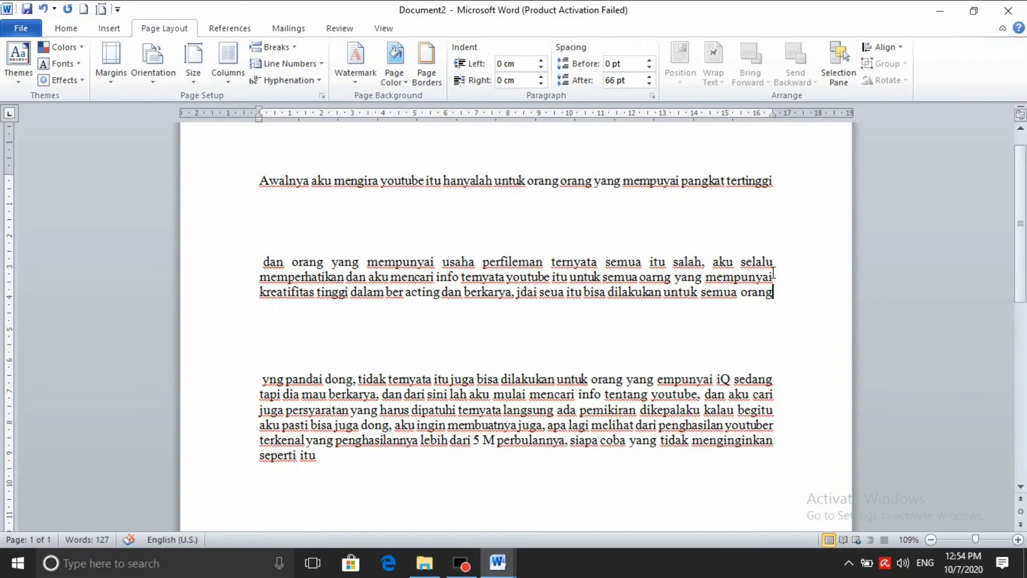
scroll(757, 128, "down", 4)
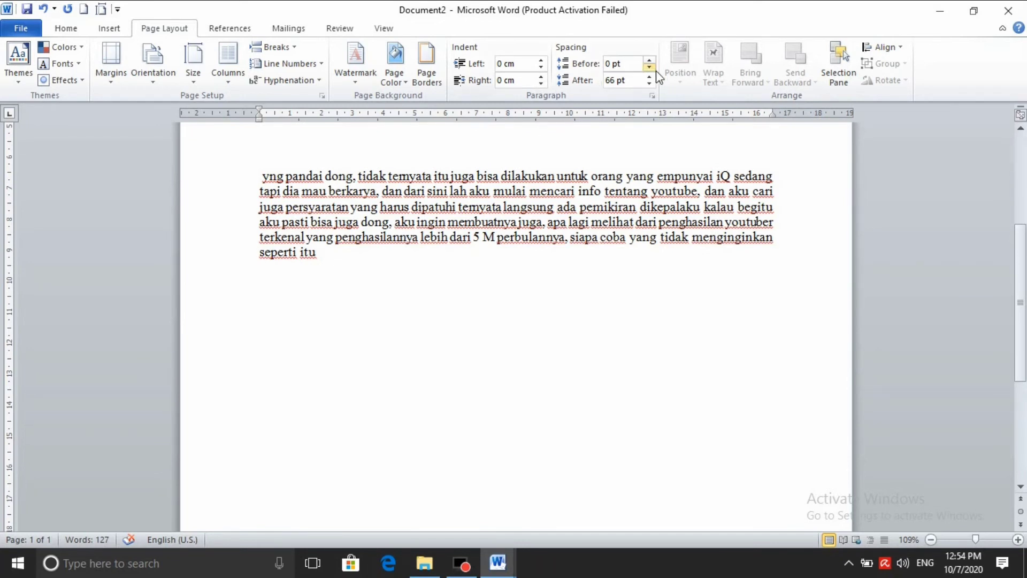
Below the text, insert AMBALAN ALIYAH FIX from the logo jadi folder on Data (D:)
left_click(646, 300)
left_click(680, 64)
left_click(109, 28)
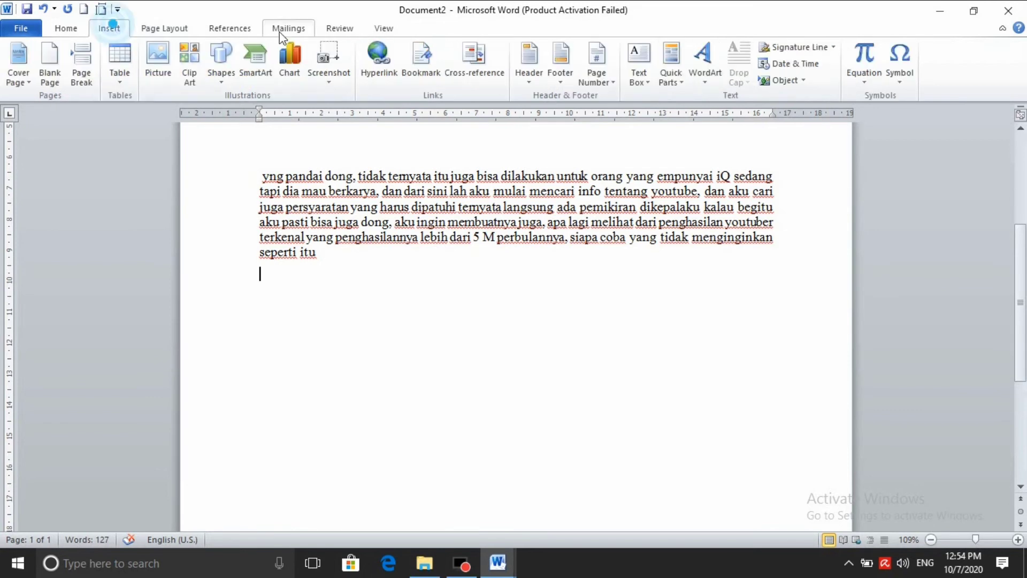
left_click(188, 67)
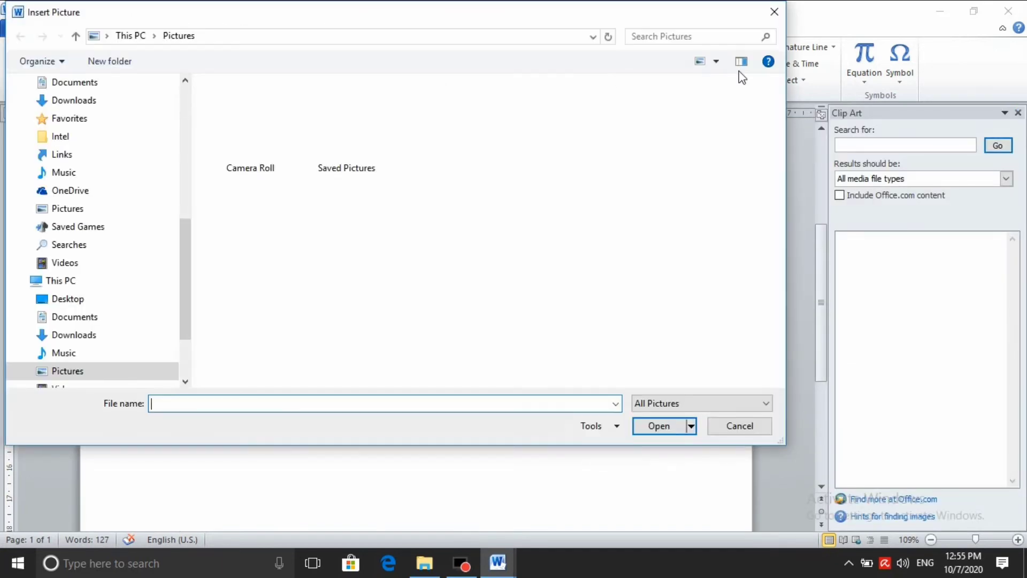
scroll(94, 293, "down", 2)
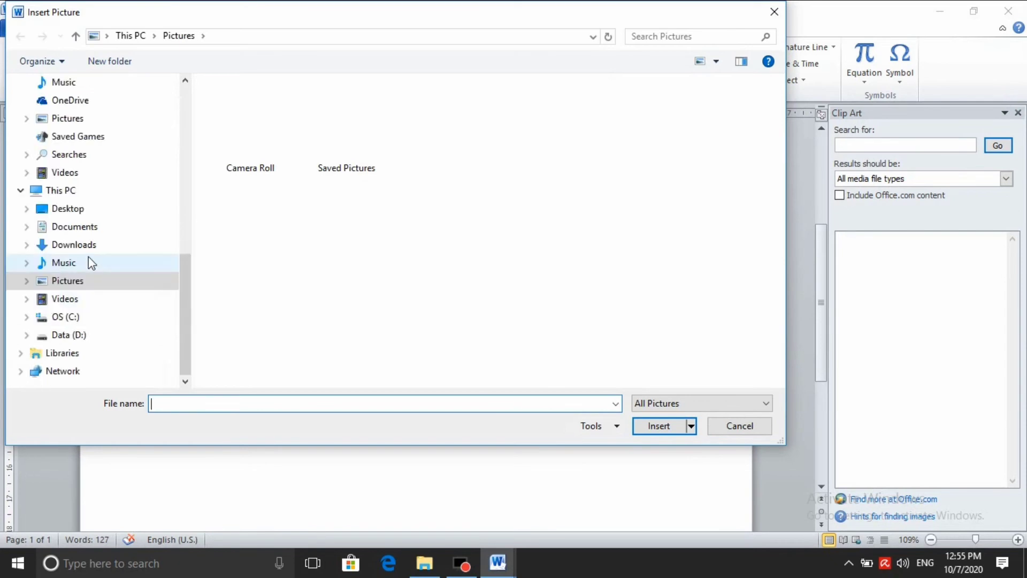
left_click(80, 334)
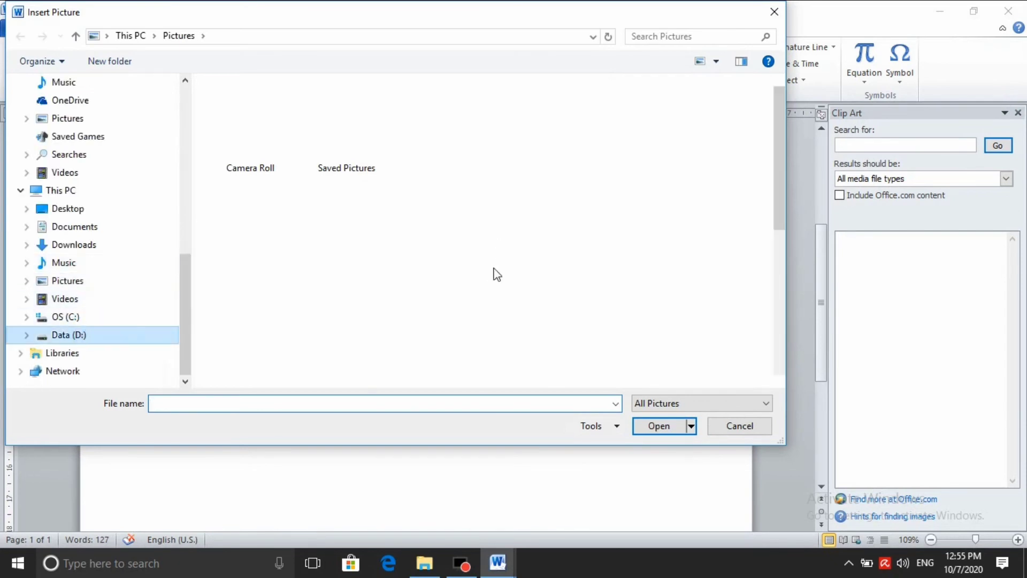
scroll(323, 225, "down", 2)
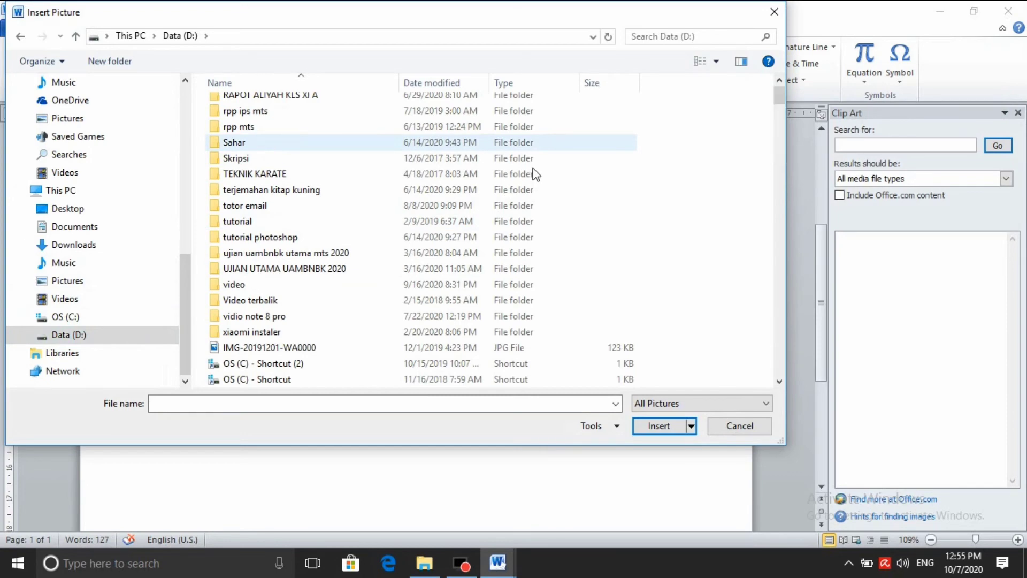
double_click(618, 141)
left_click(737, 102)
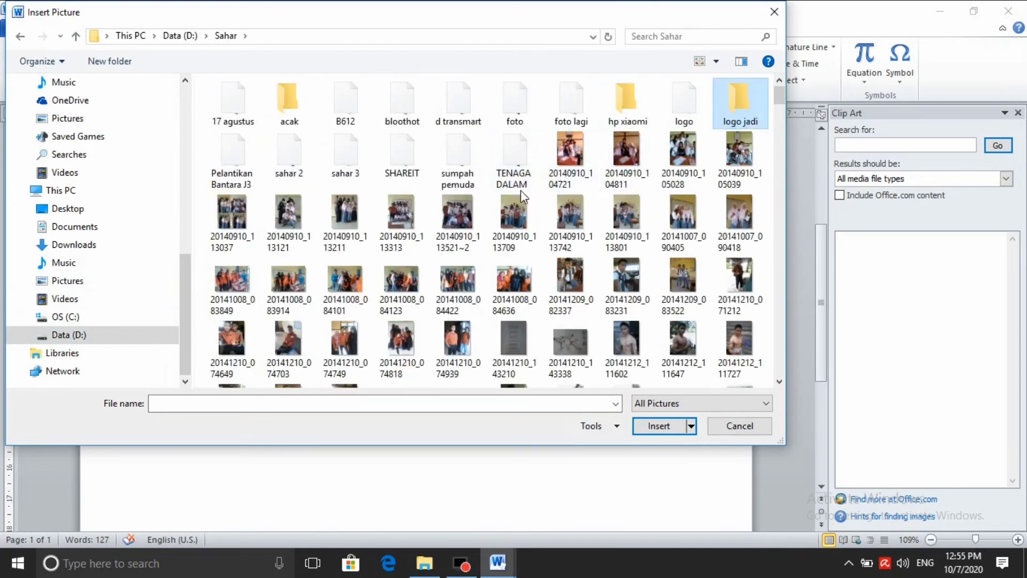
key("Return")
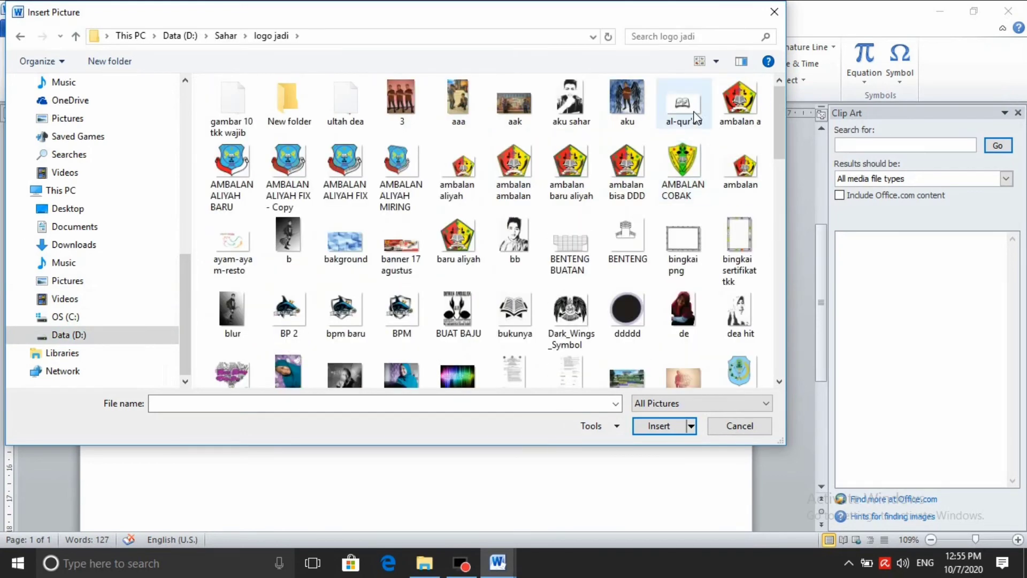
left_click(353, 171)
left_click(658, 425)
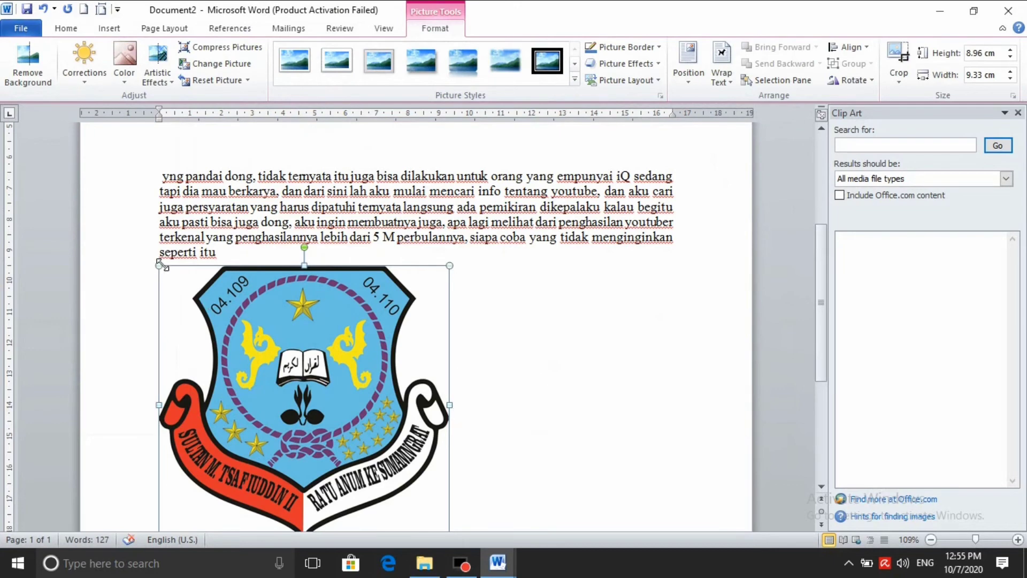
Shrink the crest to 6.71 × 6.44 cm and bring up its Position choices
left_click_drag(160, 264, 242, 383)
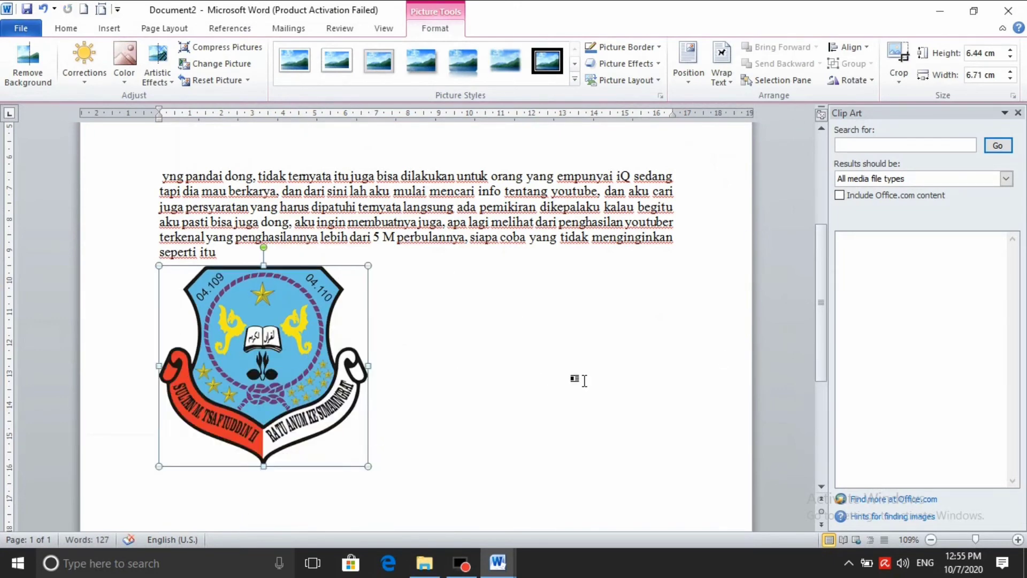
left_click(149, 27)
left_click(583, 391)
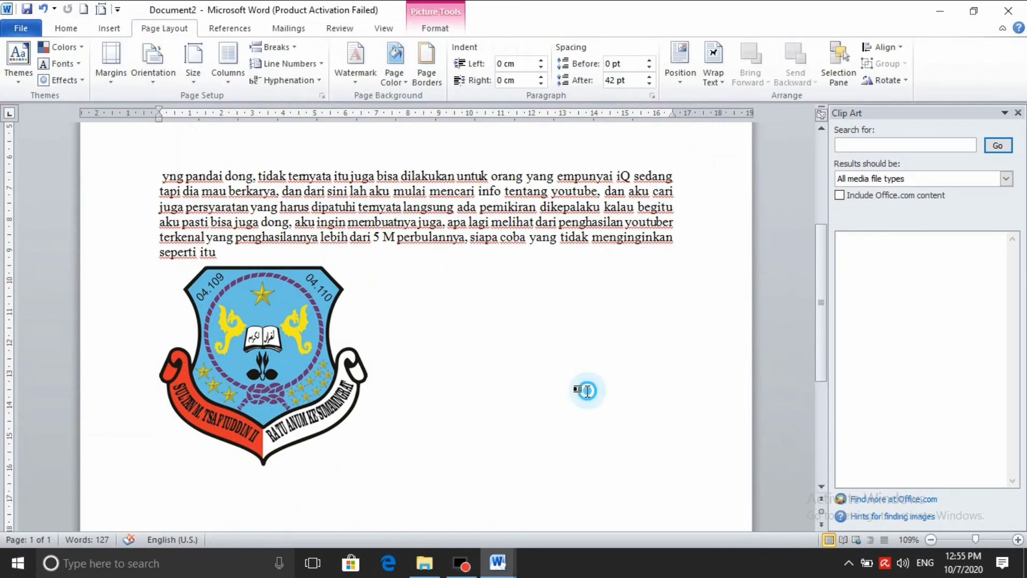
left_click(1017, 113)
left_click(380, 342)
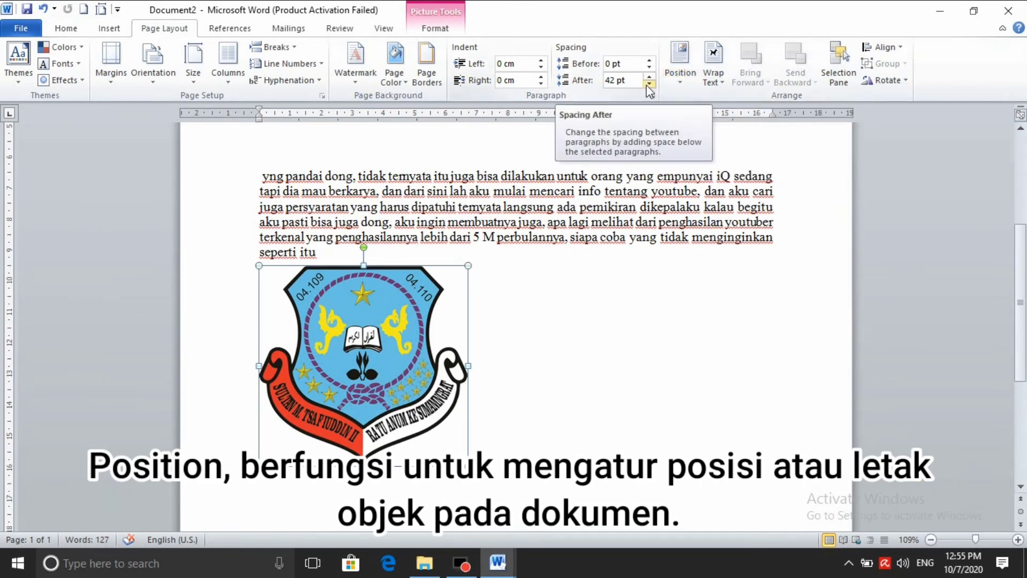
left_click(680, 85)
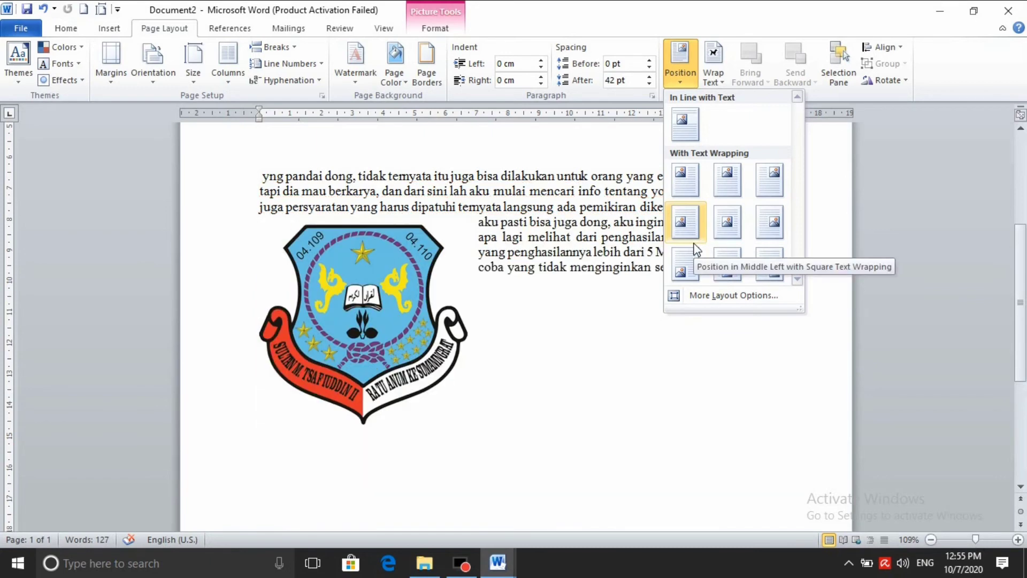
Position the crest at Top Center with Square text wrapping
left_click(729, 229)
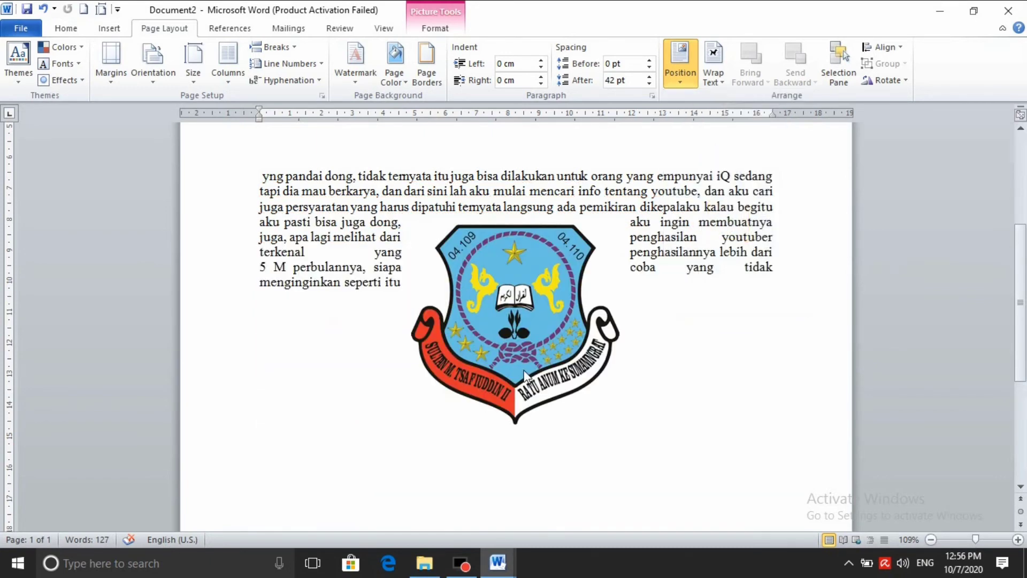
left_click(682, 78)
left_click(727, 180)
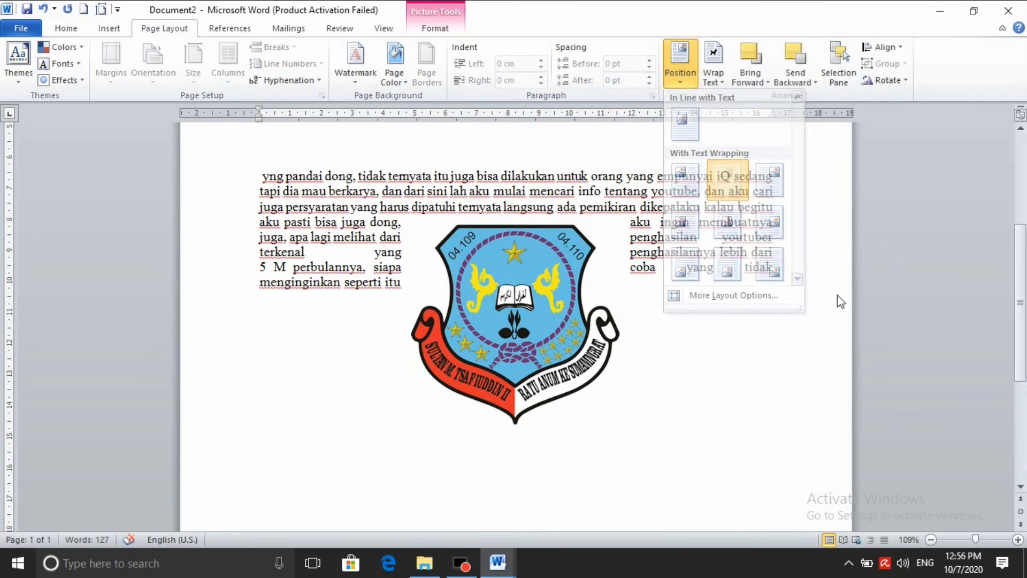
scroll(610, 264, "up", 8)
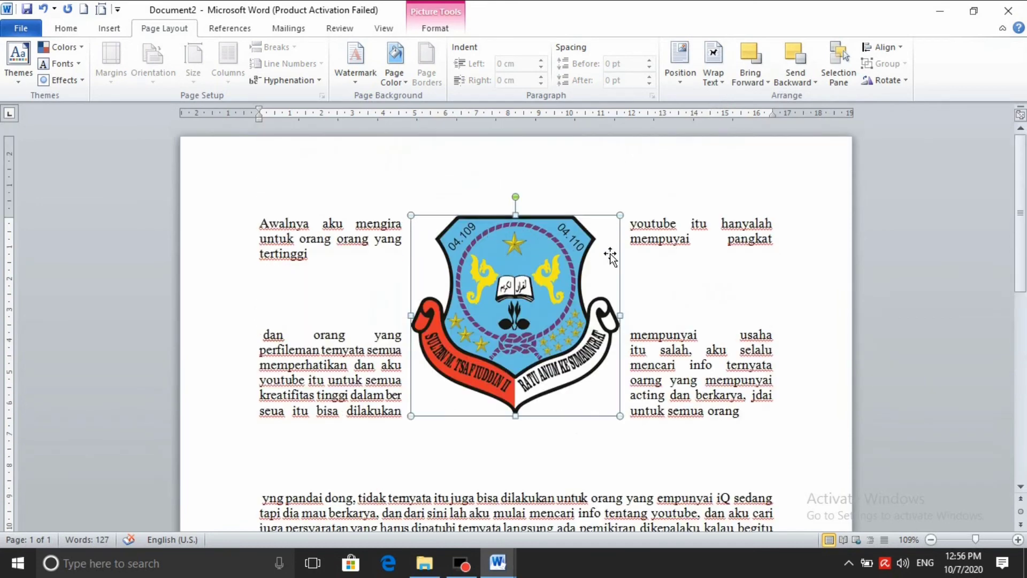
scroll(618, 230, "down", 1)
scroll(588, 251, "down", 3)
scroll(564, 242, "up", 2)
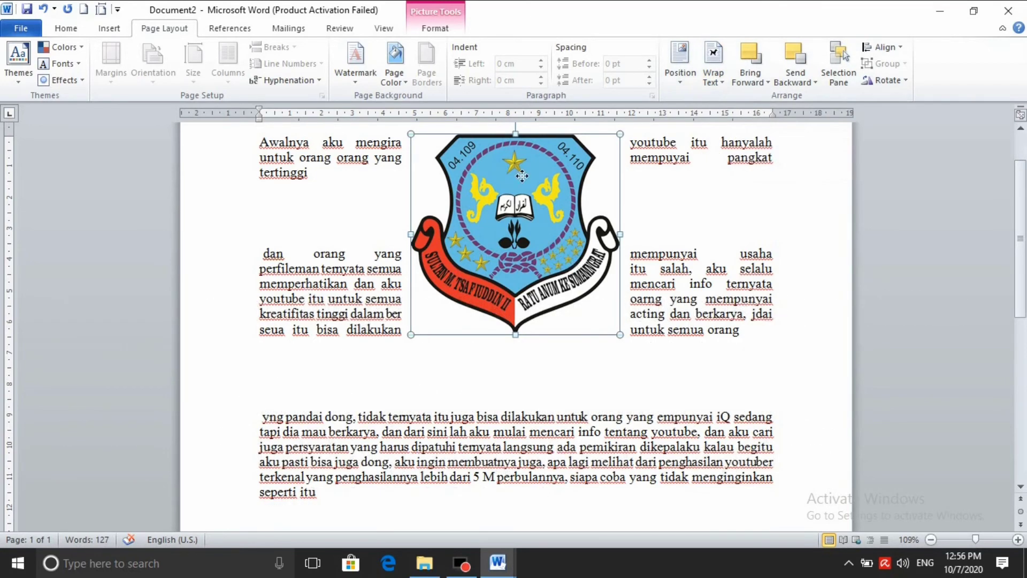
Reselect the crest and bring up its Wrap Text options
left_click(680, 371)
left_click(588, 304)
left_click(713, 72)
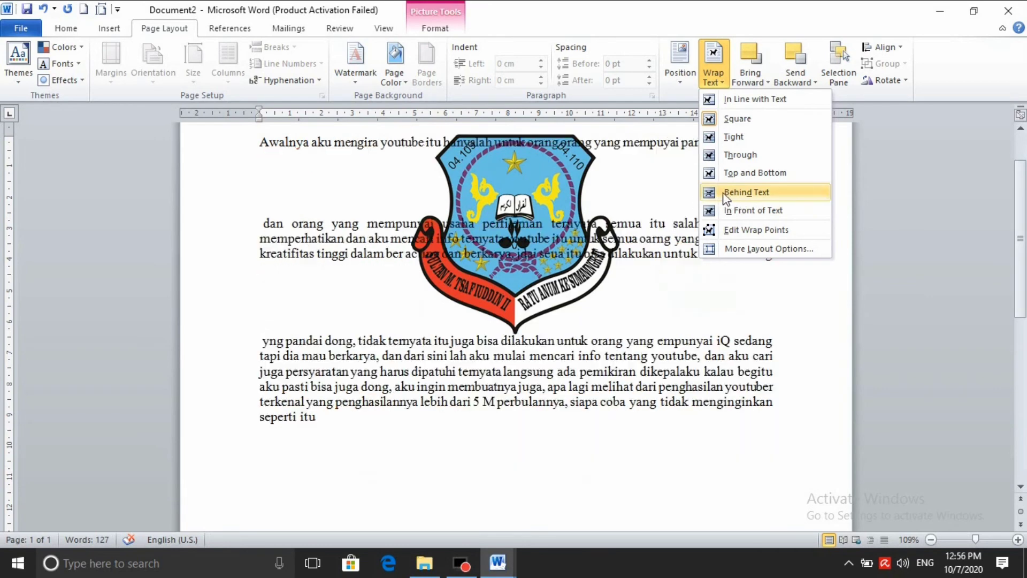
Set the crest In Front of Text, move it lower, then try Top and Bottom wrapping
left_click(746, 193)
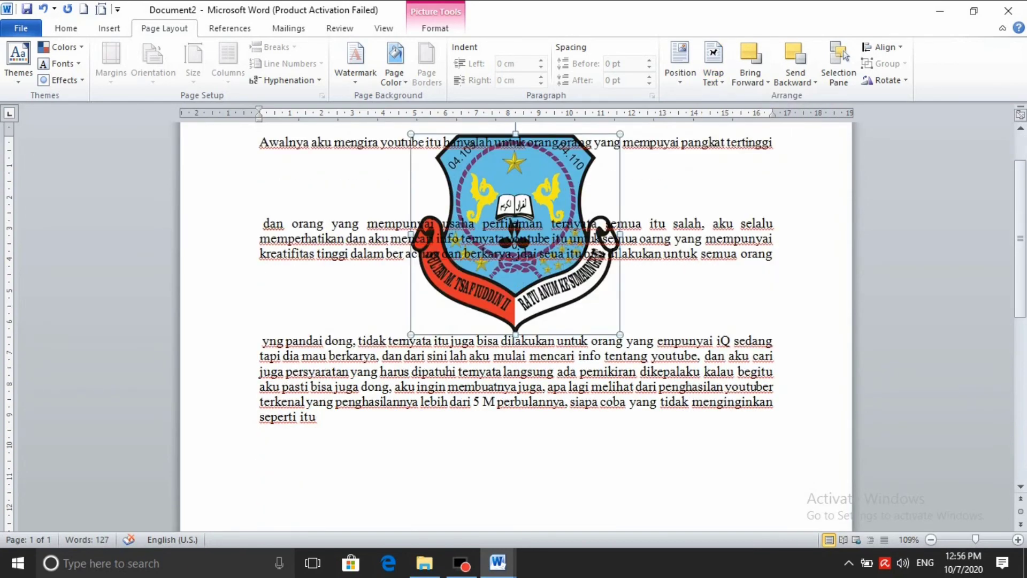
left_click(713, 69)
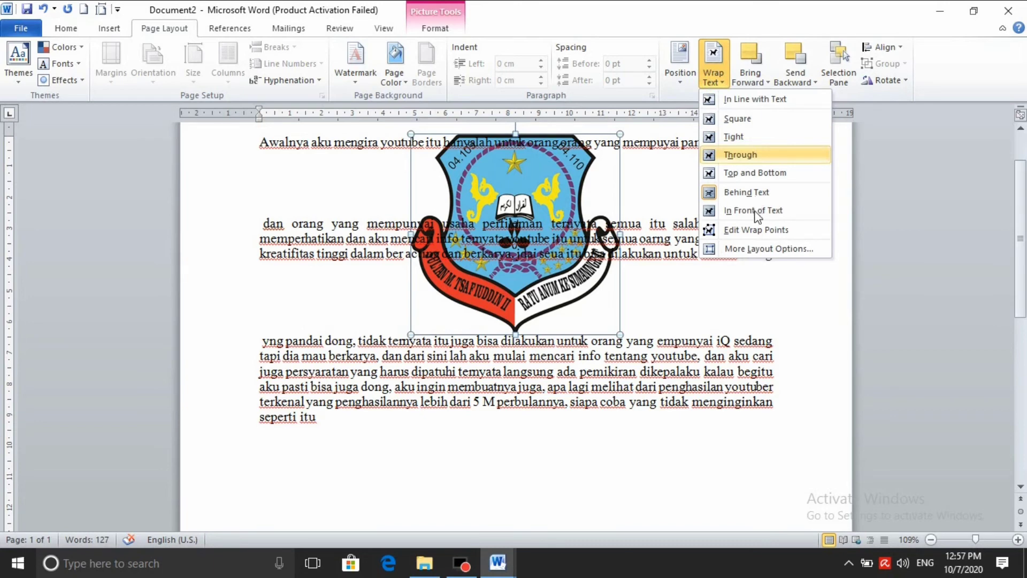
left_click(752, 210)
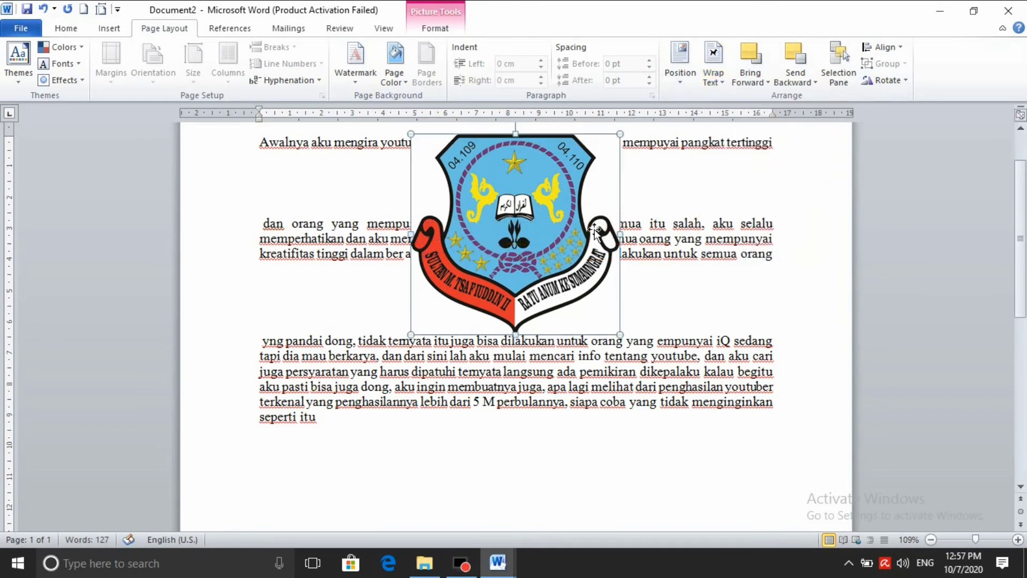
left_click_drag(527, 216, 520, 307)
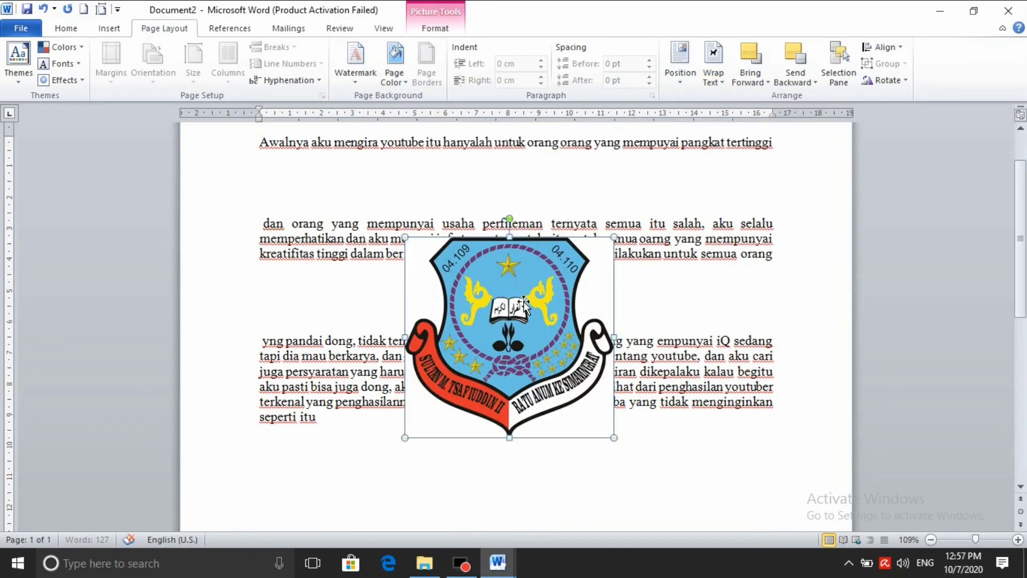
left_click(709, 79)
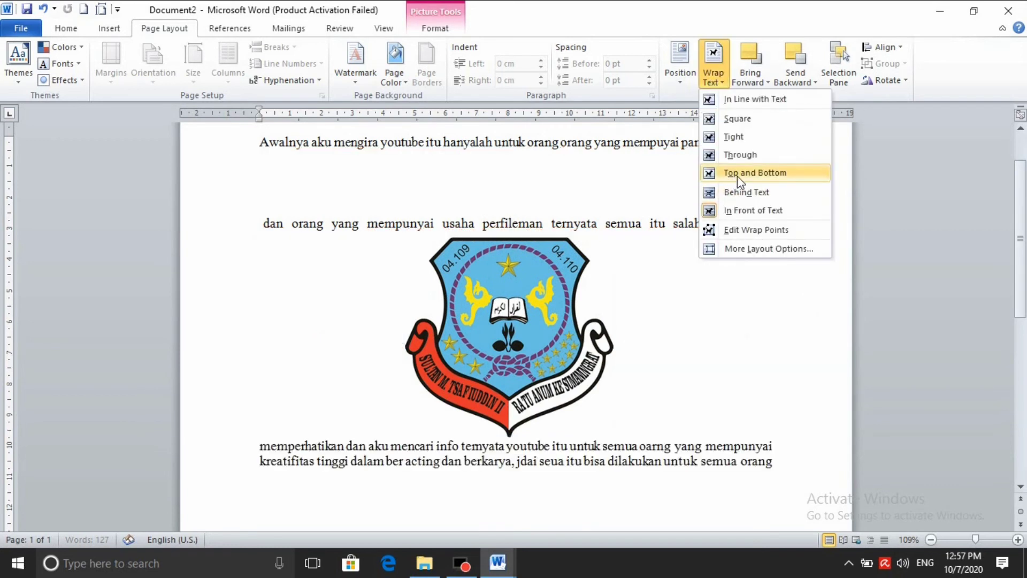
left_click(743, 183)
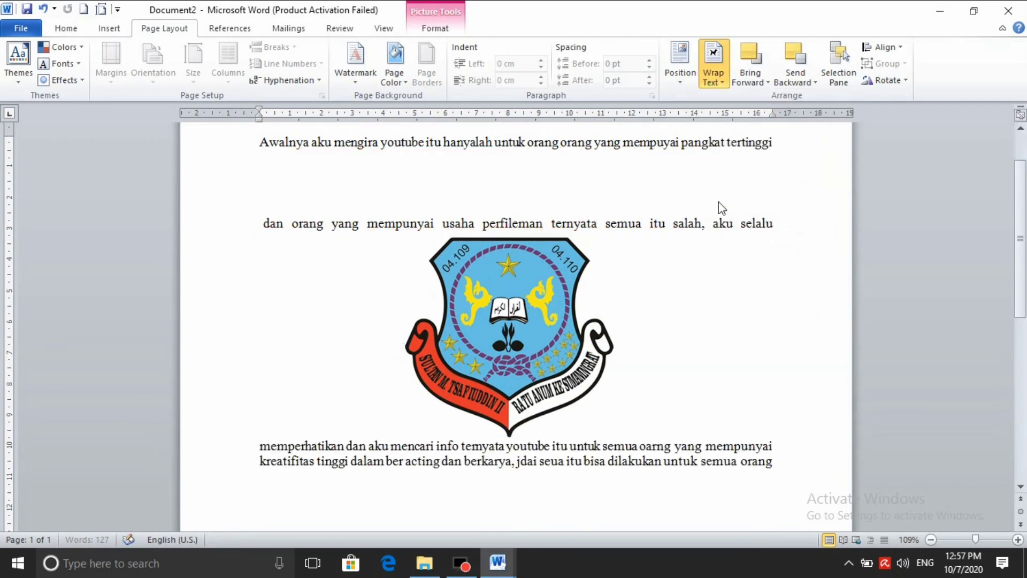
left_click(405, 342)
Nudge the crest slightly lower and set its wrapping to Behind Text
scroll(402, 344, "up", 3)
scroll(403, 345, "down", 4)
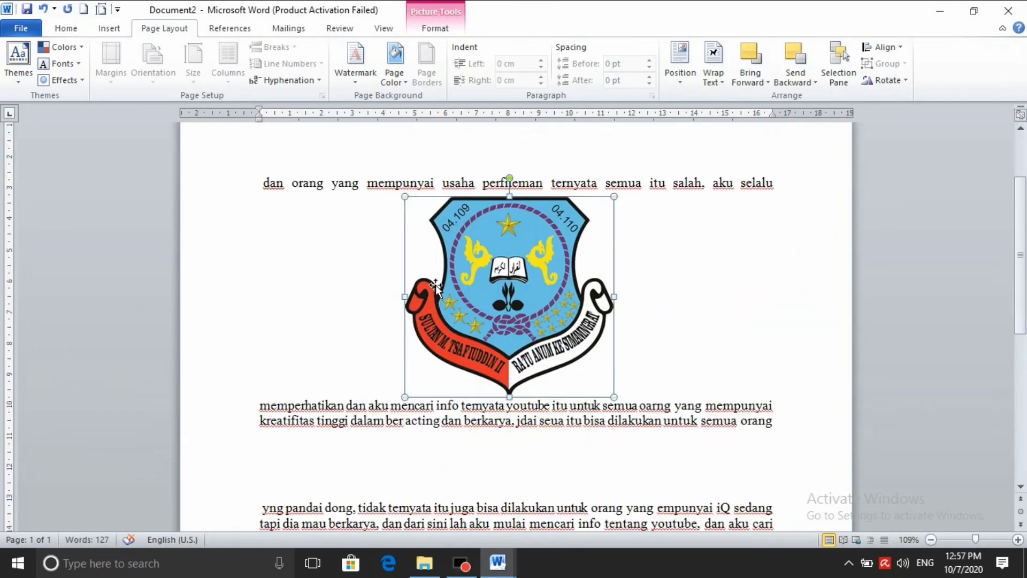
scroll(527, 281, "down", 4)
scroll(527, 281, "up", 5)
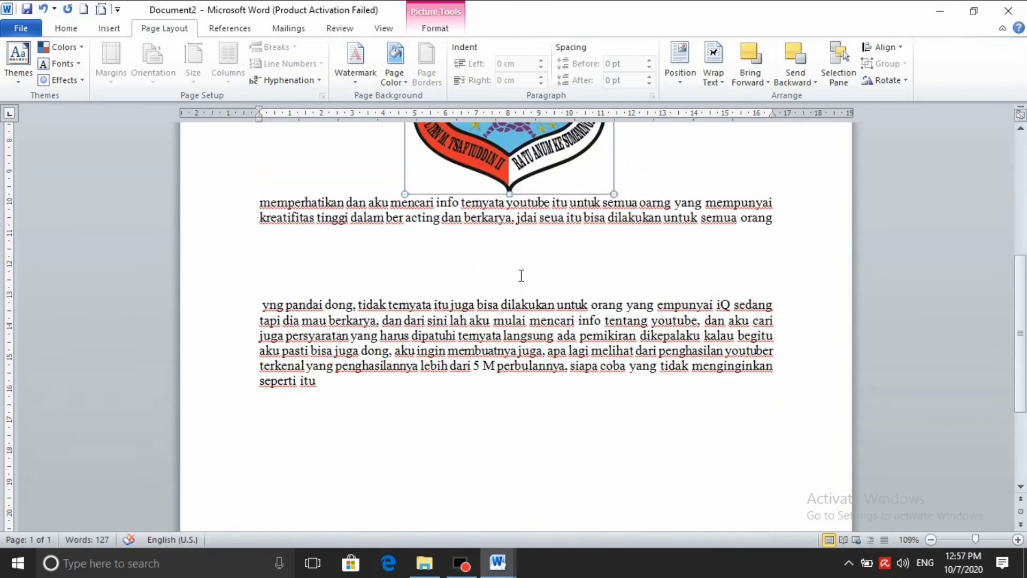
left_click_drag(534, 336, 536, 342)
left_click(710, 81)
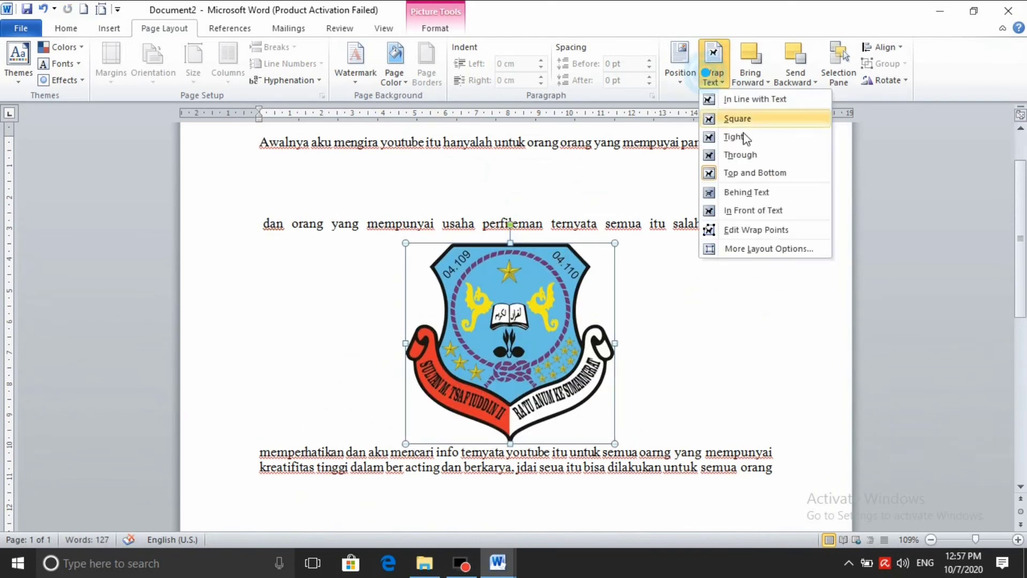
left_click(748, 192)
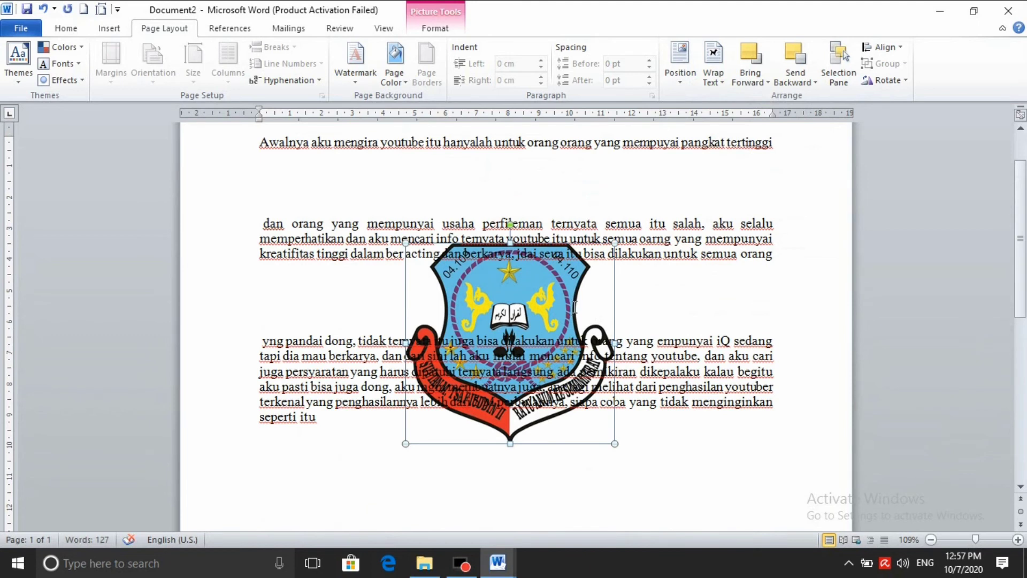
Recolor the crest with Washout, then click the second paragraph and reselect the crest
left_click(437, 30)
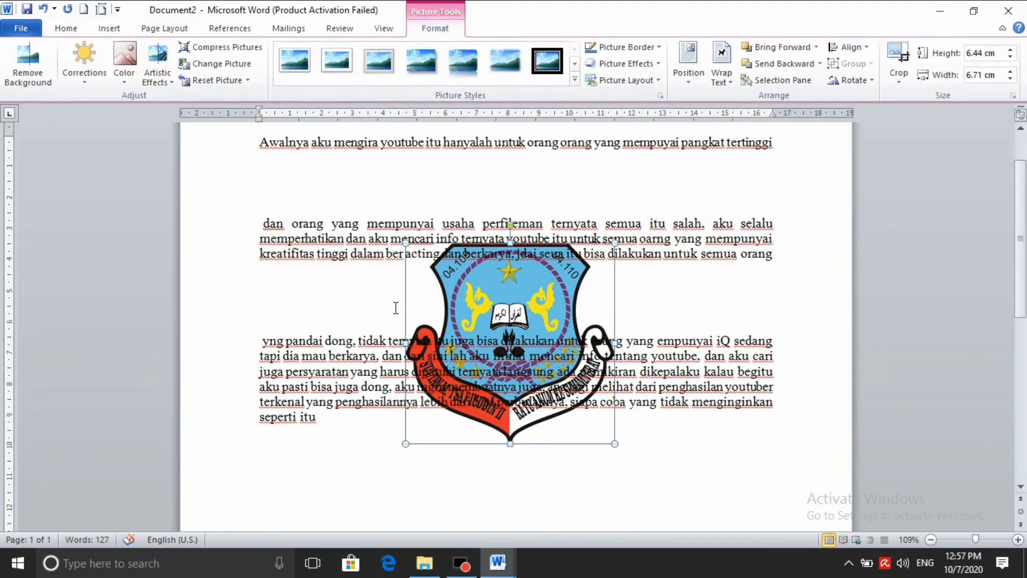
left_click(120, 81)
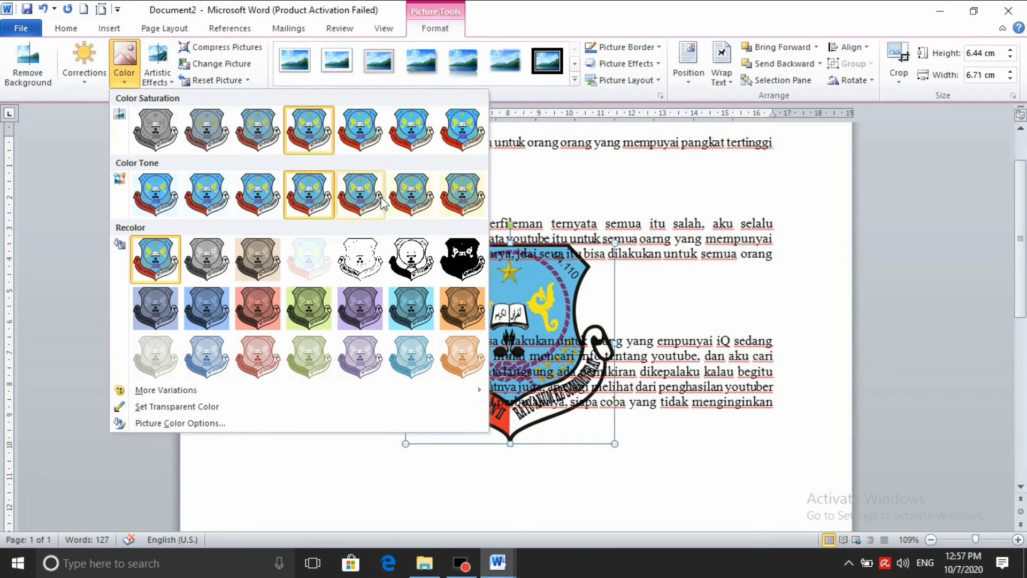
left_click(317, 264)
left_click(725, 469)
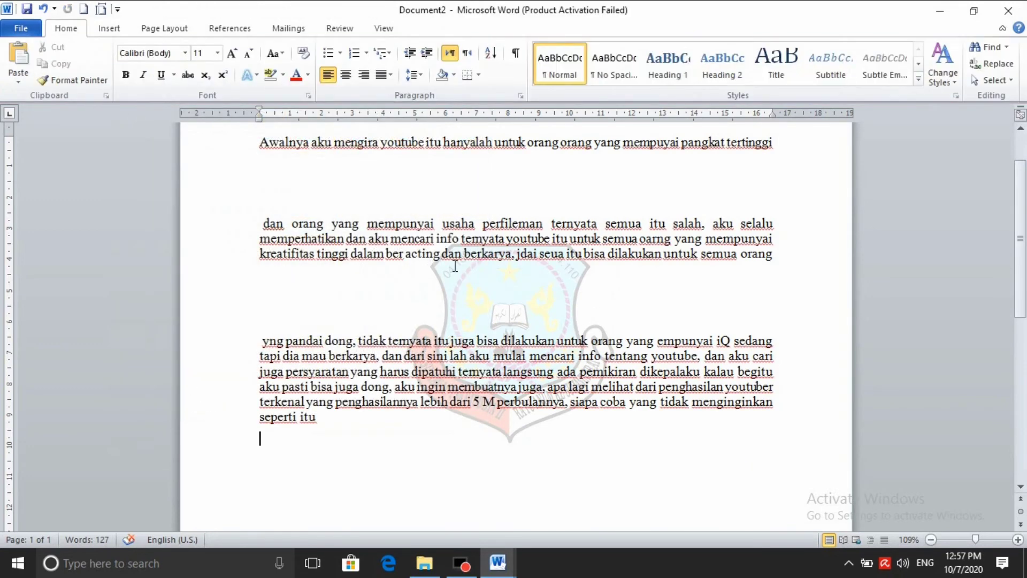
left_click(164, 28)
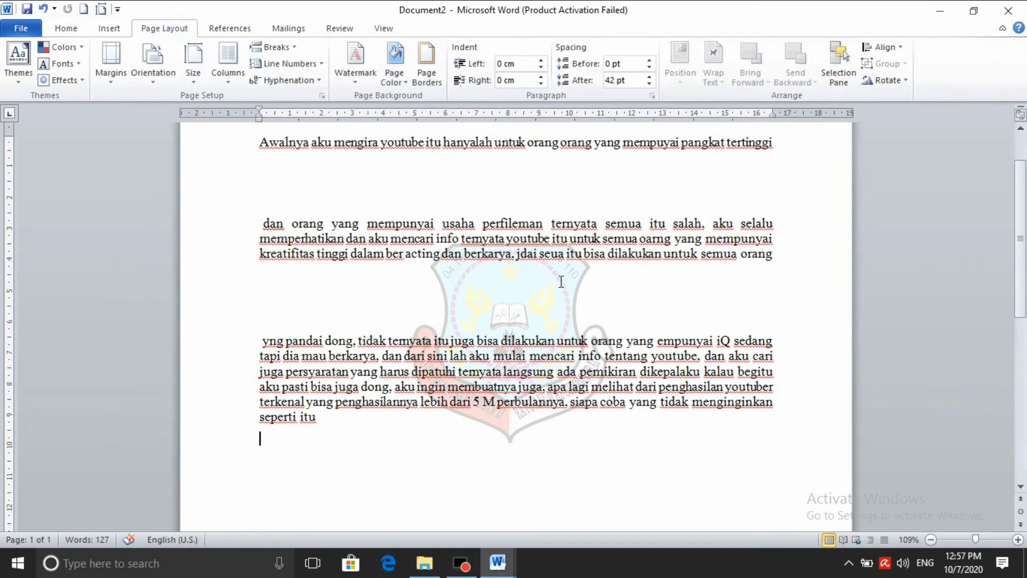
left_click(558, 257)
left_click(515, 436)
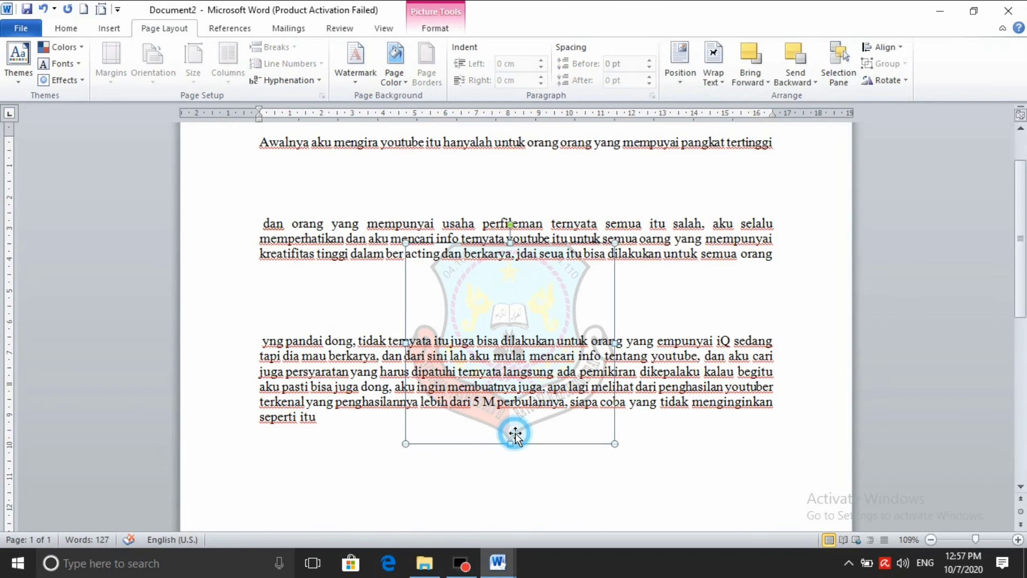
left_click(768, 84)
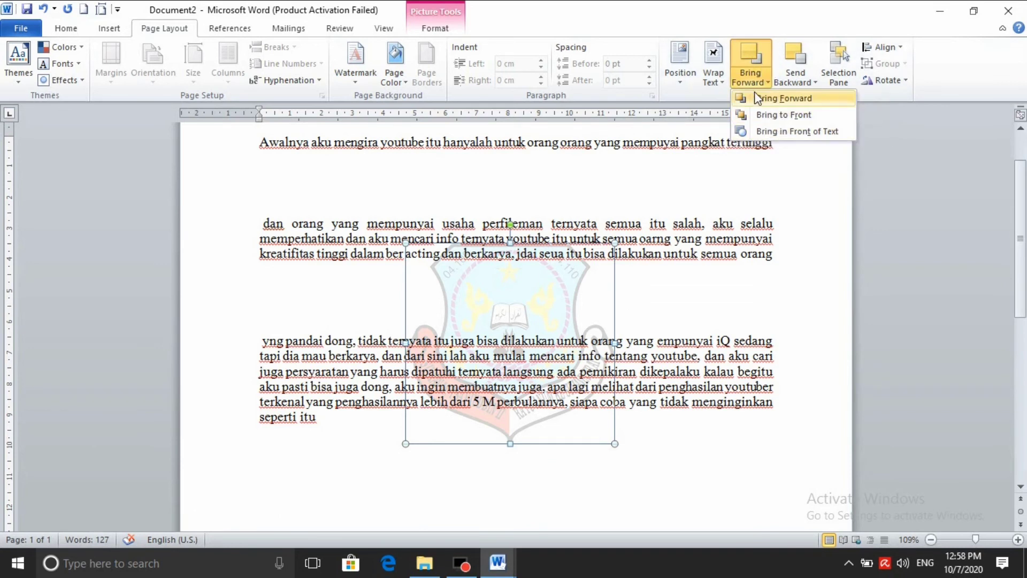
left_click(803, 81)
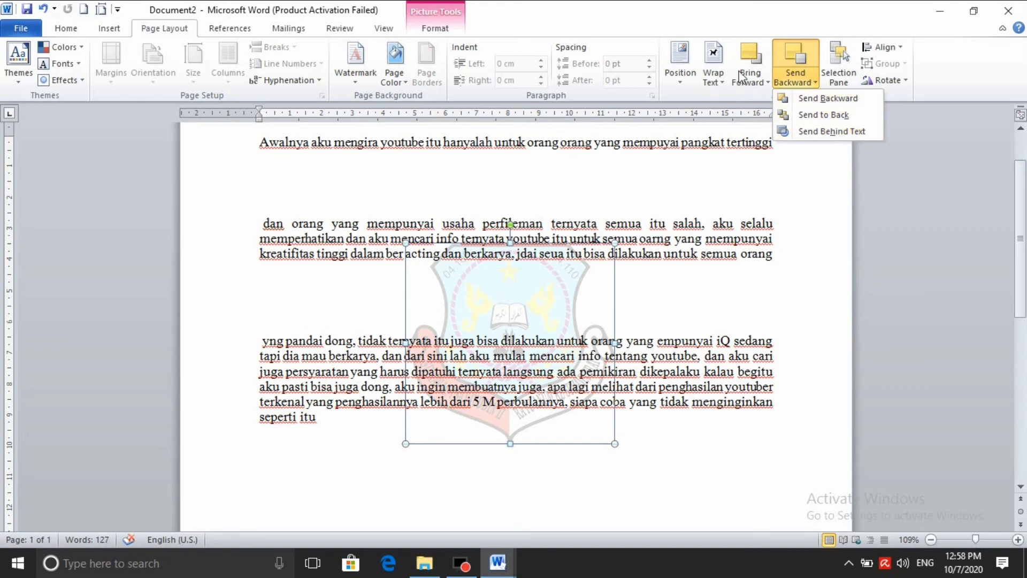
left_click(800, 73)
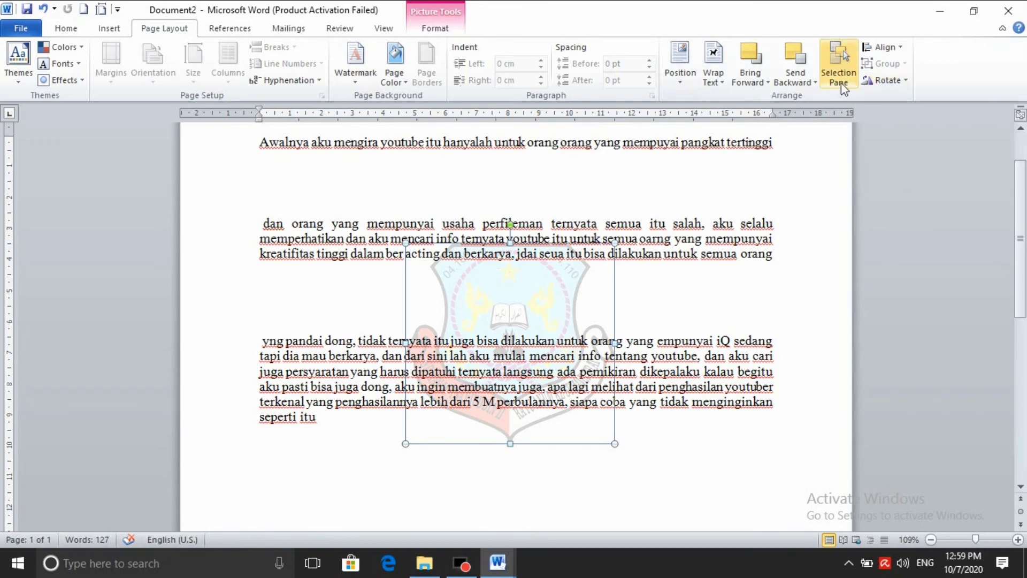
Hide Picture 1 using the Selection and Visibility pane
left_click(838, 64)
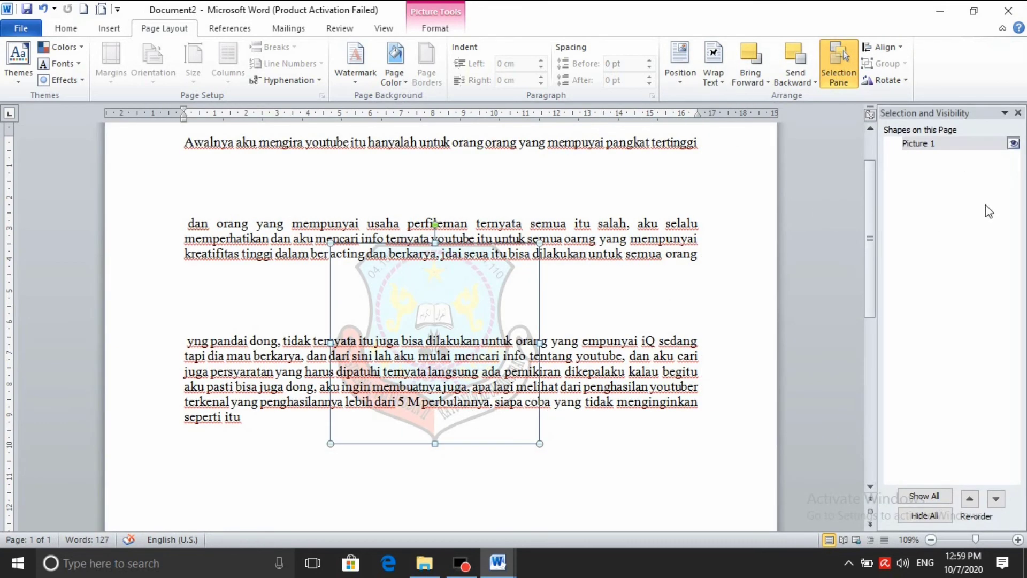
left_click(1017, 113)
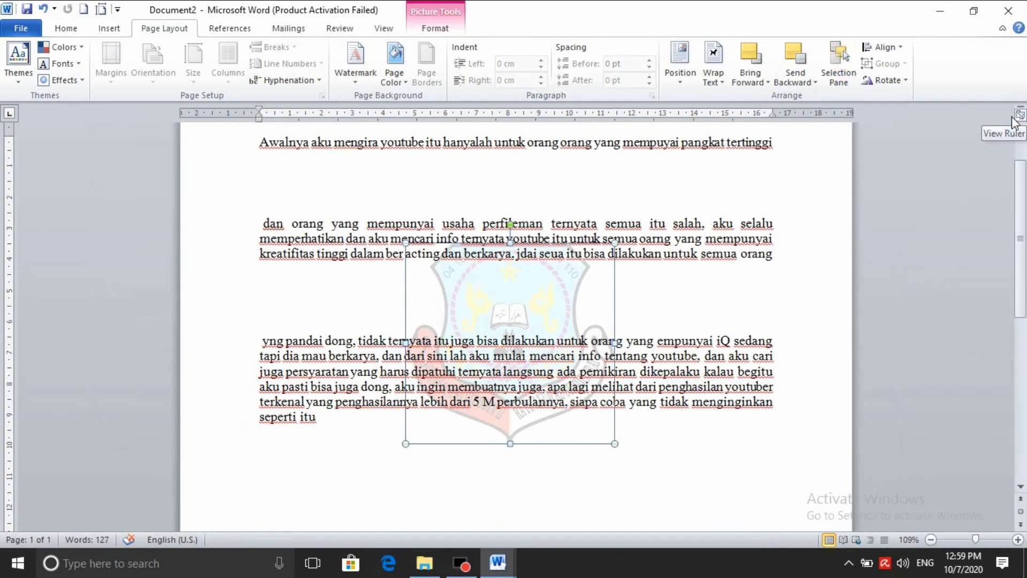
left_click(833, 79)
left_click(1012, 143)
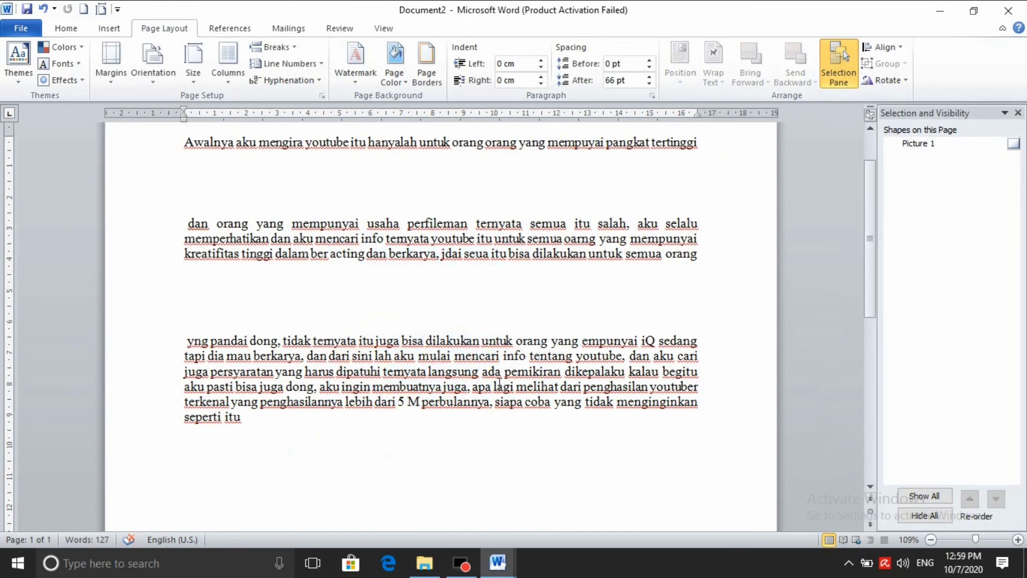
Make Picture 1 visible again from the Selection pane and check the Align options
left_click(1013, 144)
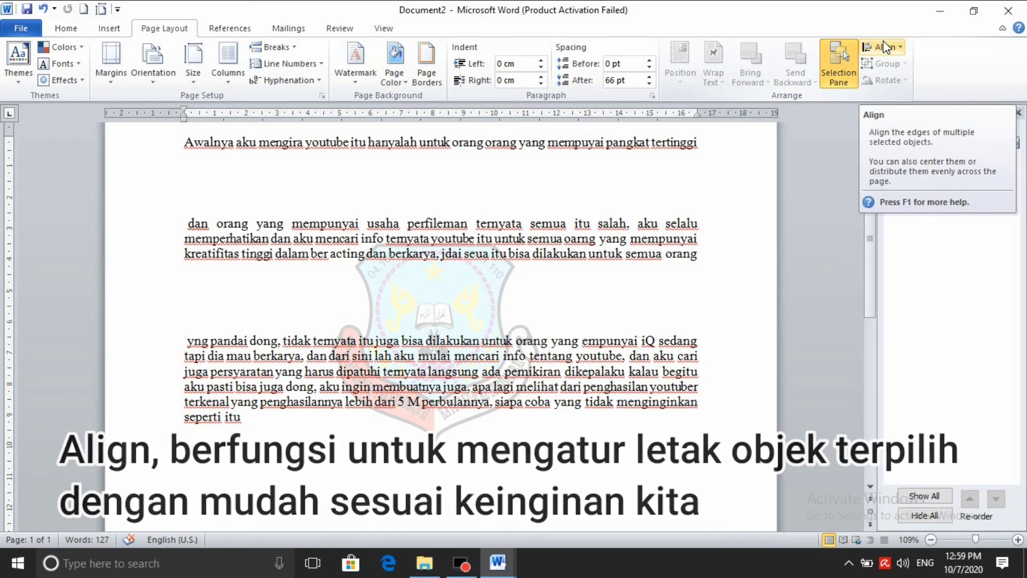
left_click(900, 49)
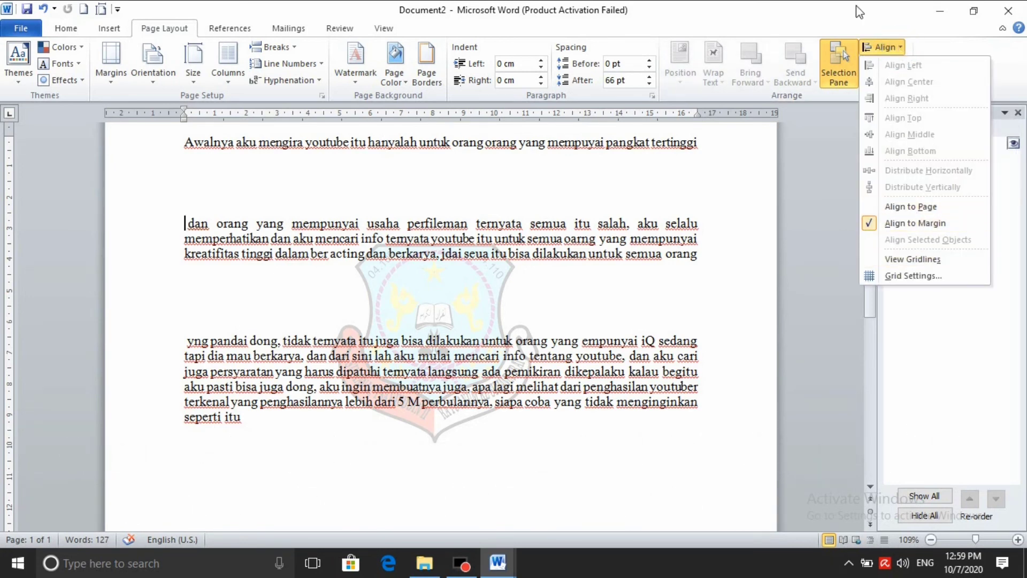
left_click(948, 317)
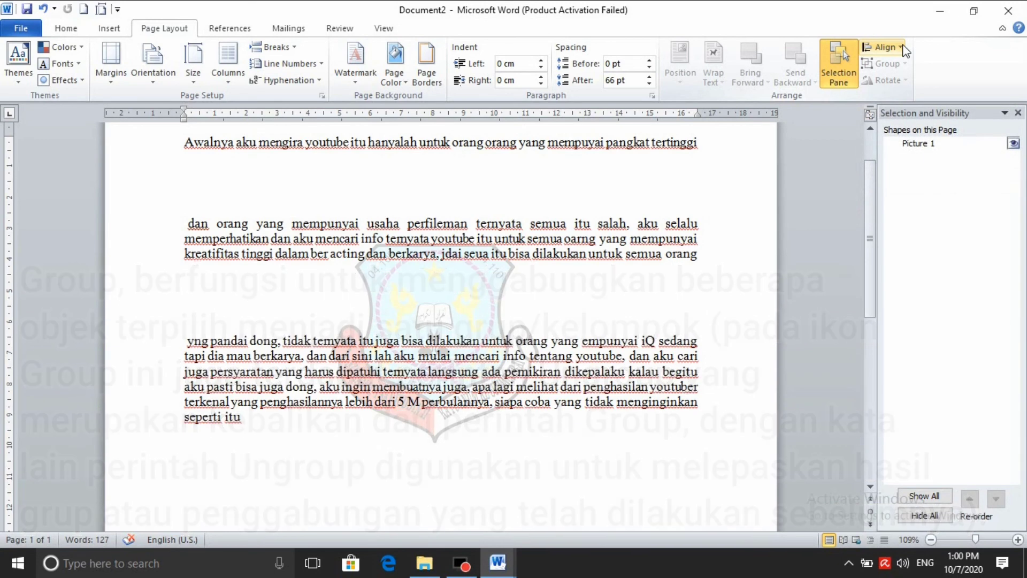
Set the faded crest's wrapping to In Front of Text
left_click(425, 437)
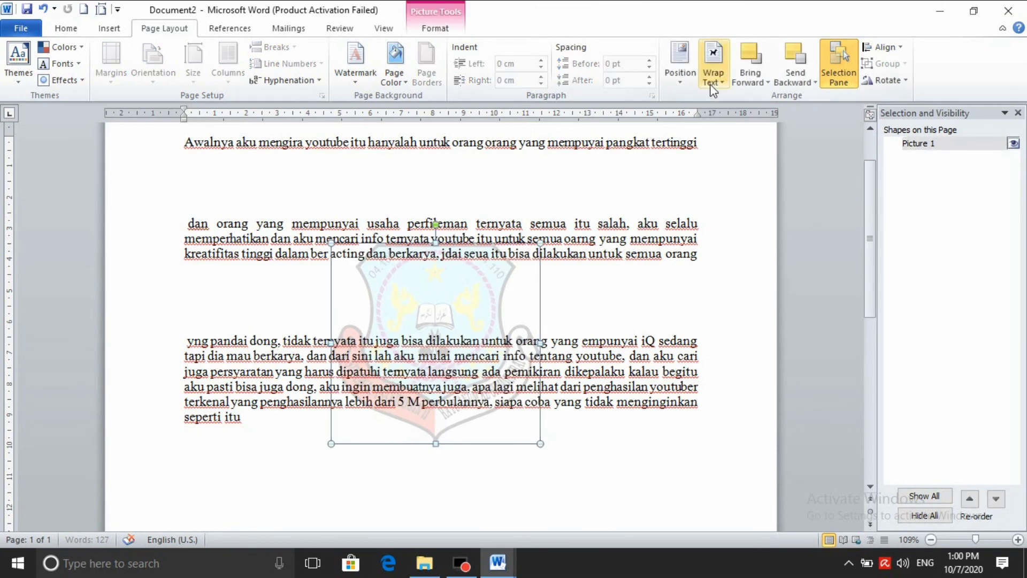
left_click(713, 67)
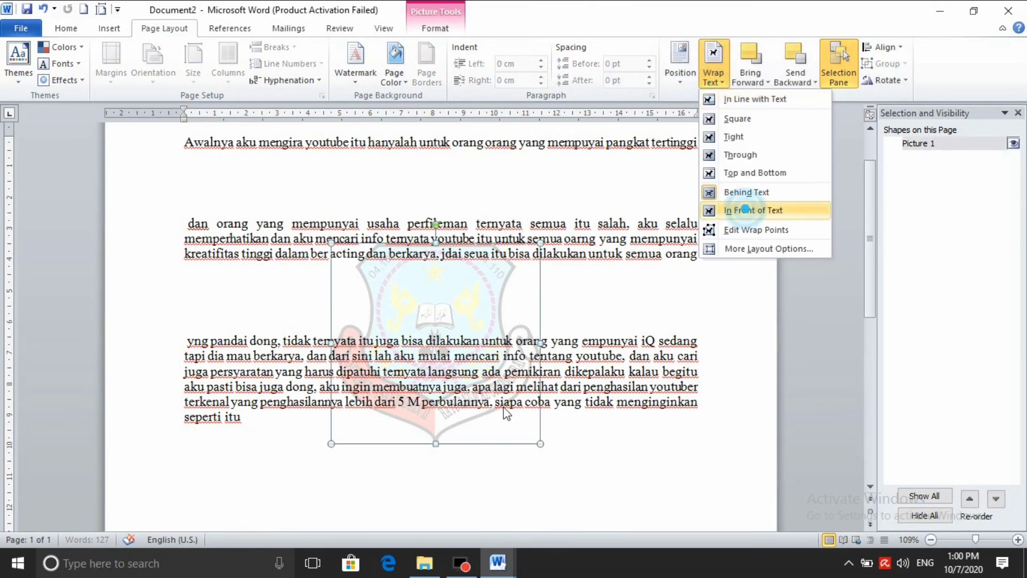
left_click(748, 210)
scroll(451, 415, "down", 3)
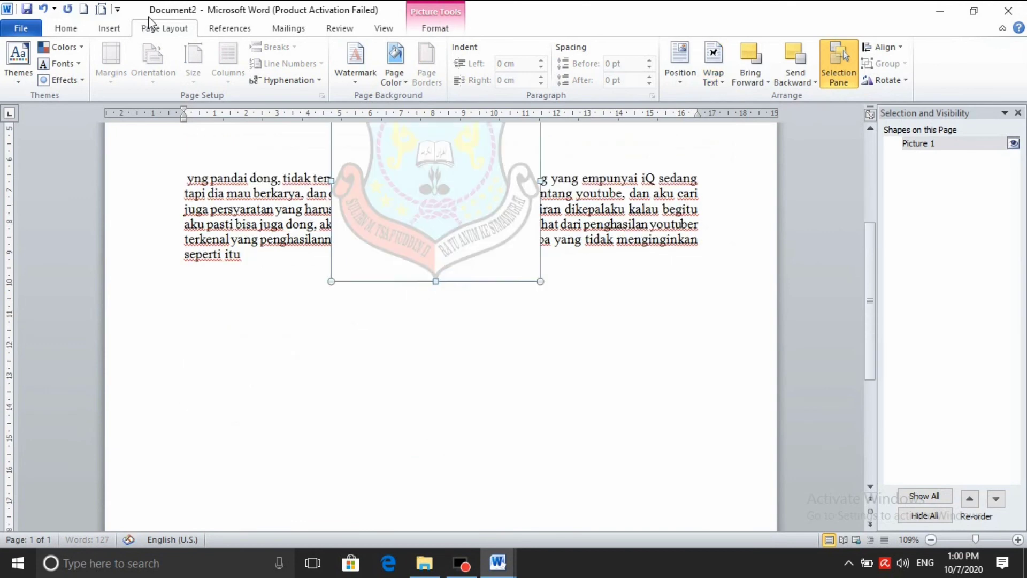
Insert the ambalan baru aliyah logo picture from the logo jadi folder
left_click(115, 29)
left_click(152, 76)
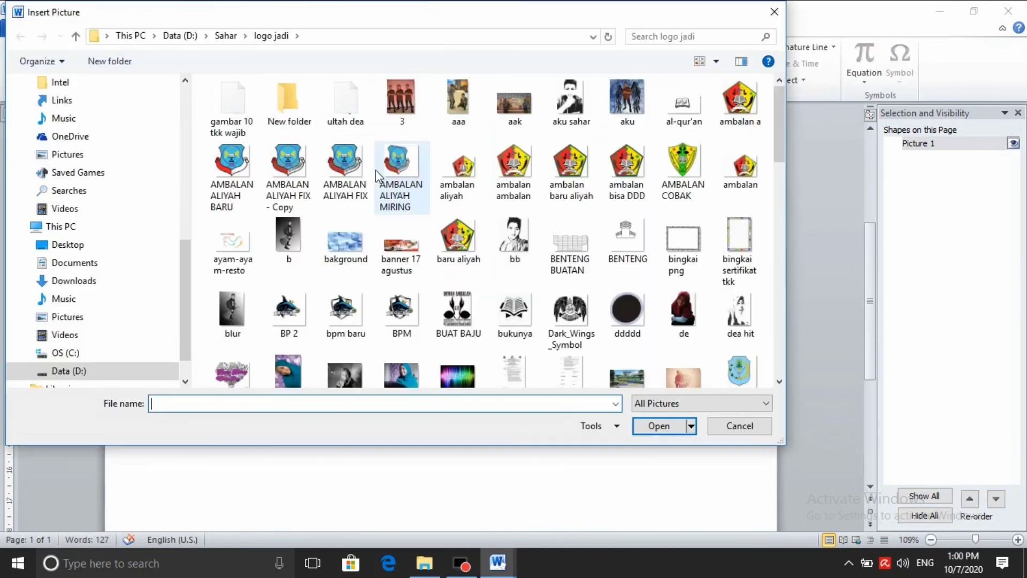
left_click(468, 176)
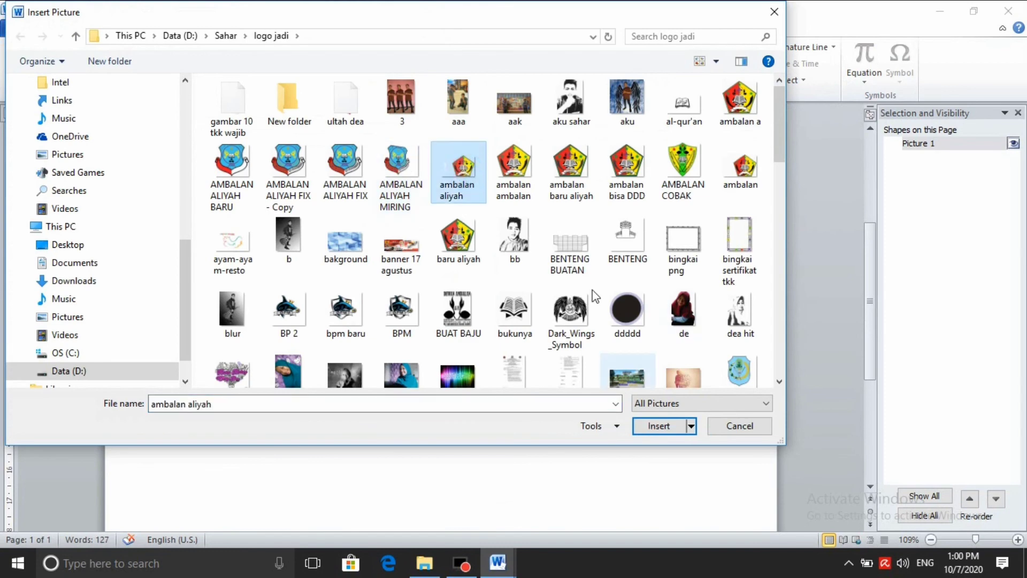
left_click(571, 172)
left_click(654, 426)
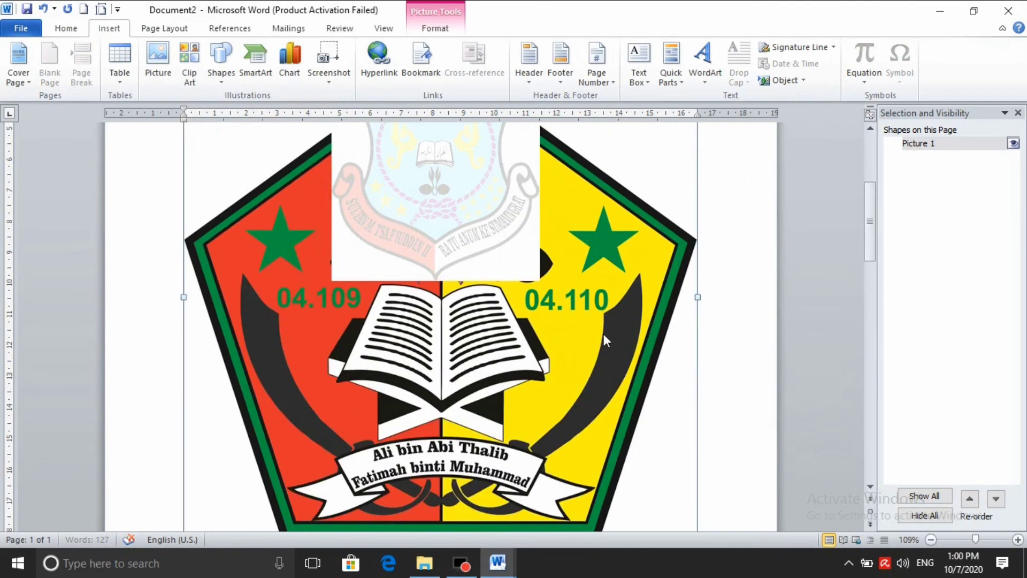
scroll(607, 338, "down", 3)
scroll(684, 335, "up", 5)
scroll(696, 321, "down", 1)
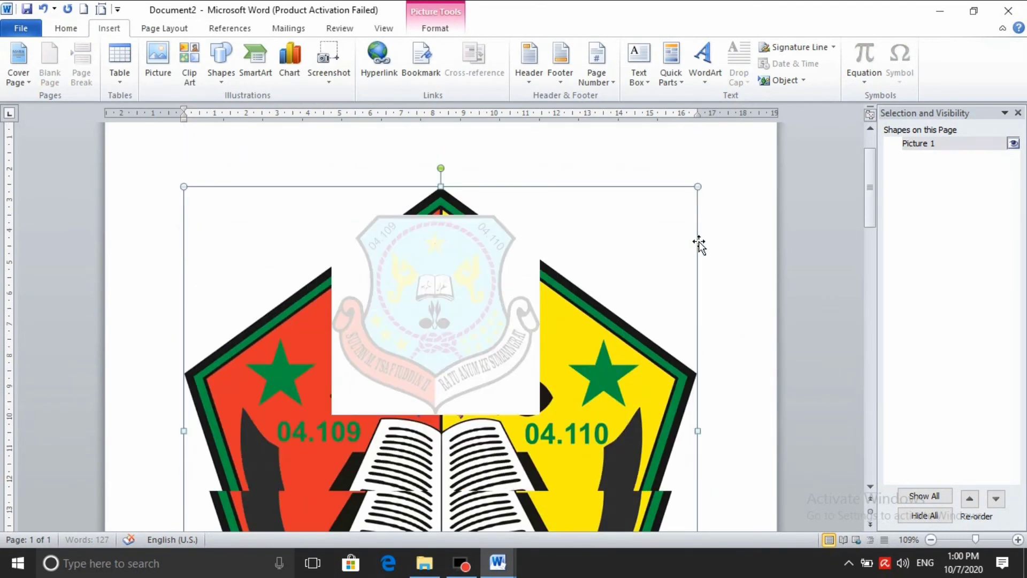
Set the pentagon logo to In Front of Text and drag the faded crest slightly lower
left_click_drag(697, 186, 437, 444)
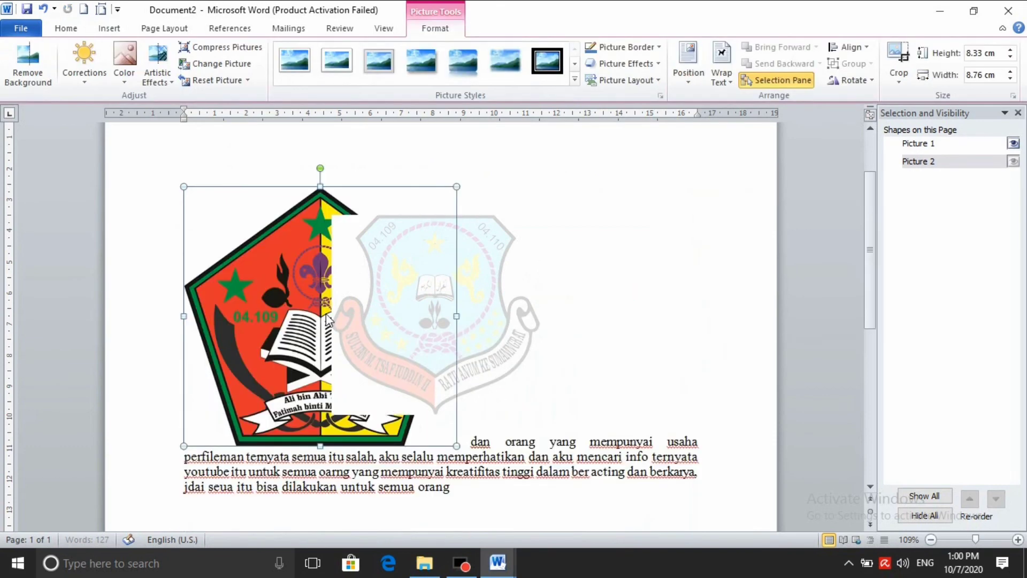
left_click(496, 278)
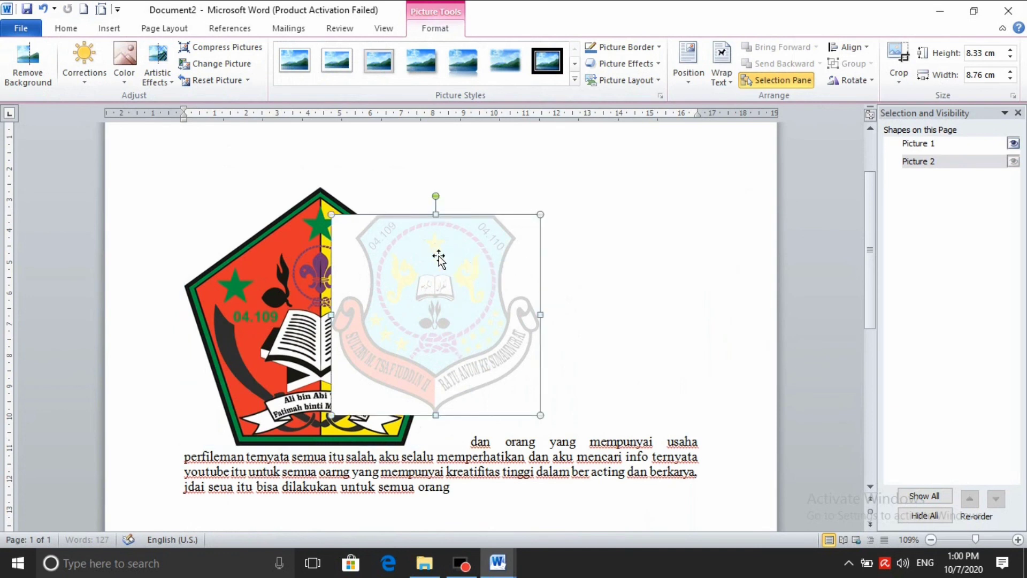
left_click(299, 217)
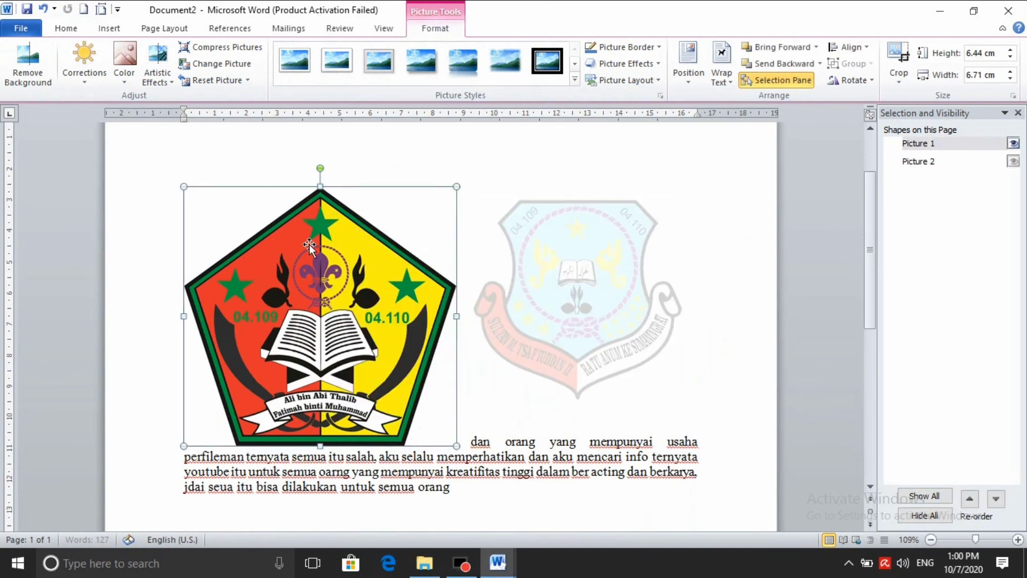
left_click(722, 77)
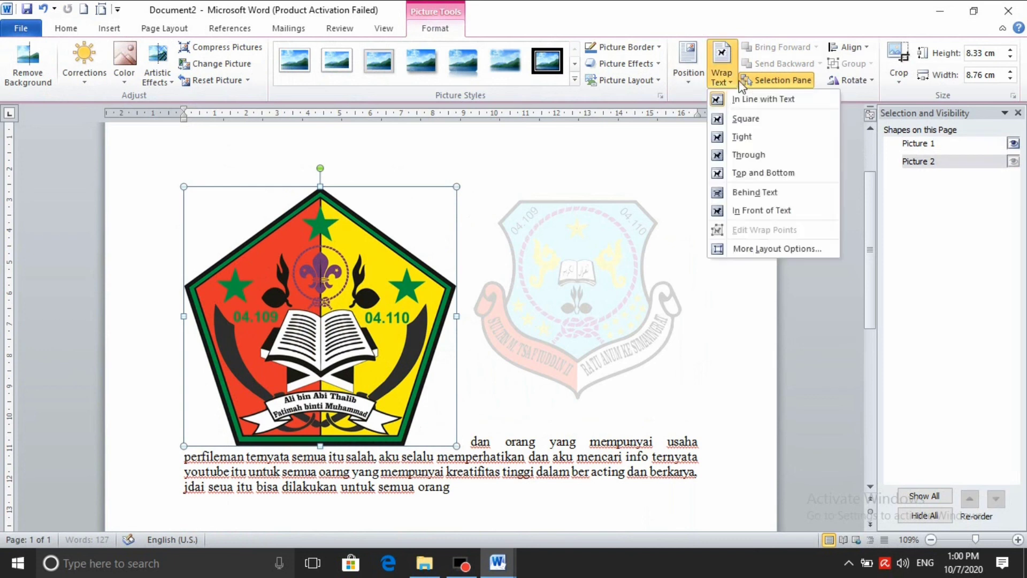
left_click(762, 212)
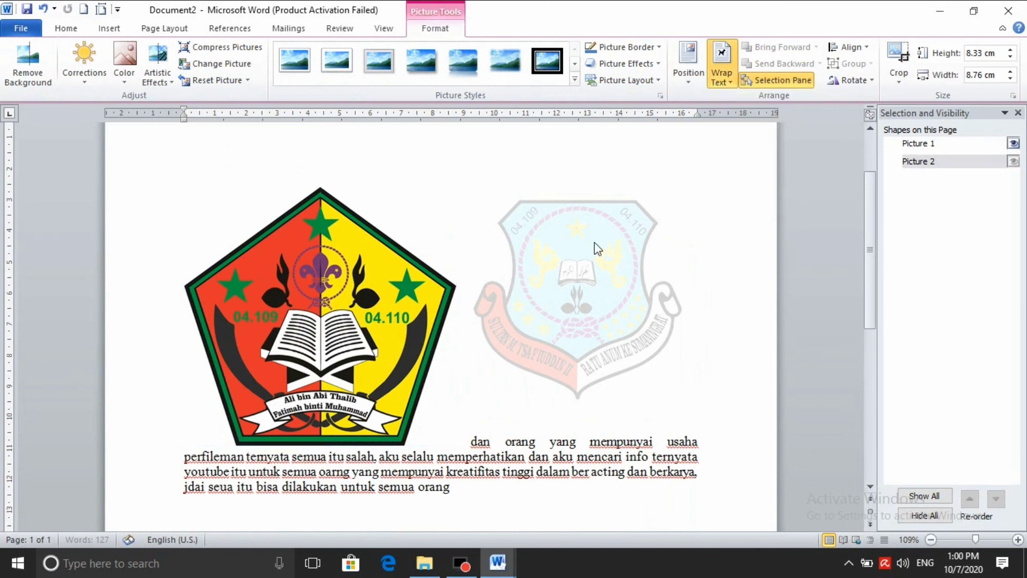
left_click(573, 236)
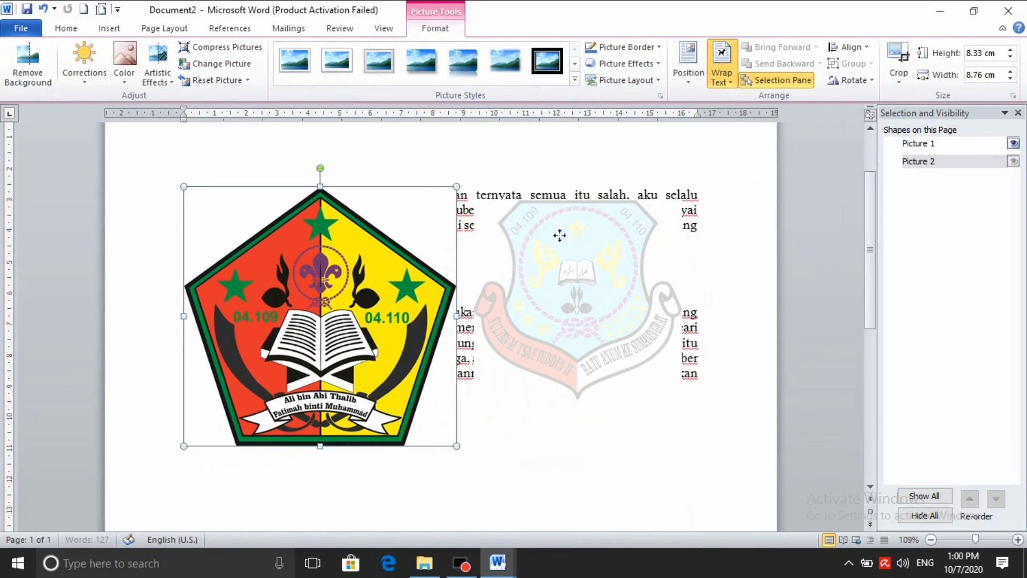
mouse_move(511, 282)
left_mouse_down()
mouse_move(429, 306)
mouse_move(422, 331)
mouse_move(525, 328)
mouse_move(514, 301)
left_mouse_up()
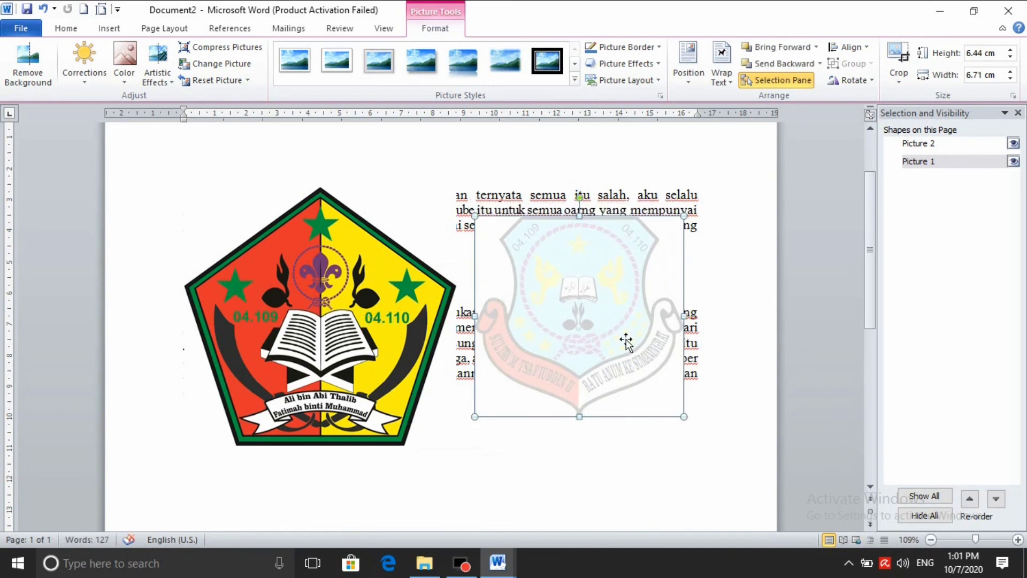
Group the pentagon logo with the faded shield crest into a single object
left_click(403, 319, "shift")
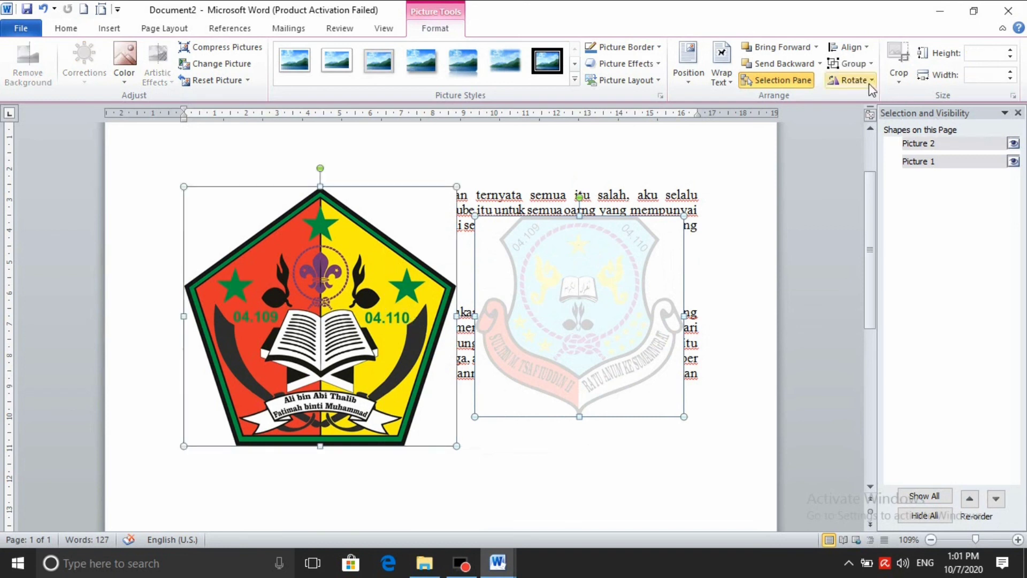
left_click(867, 66)
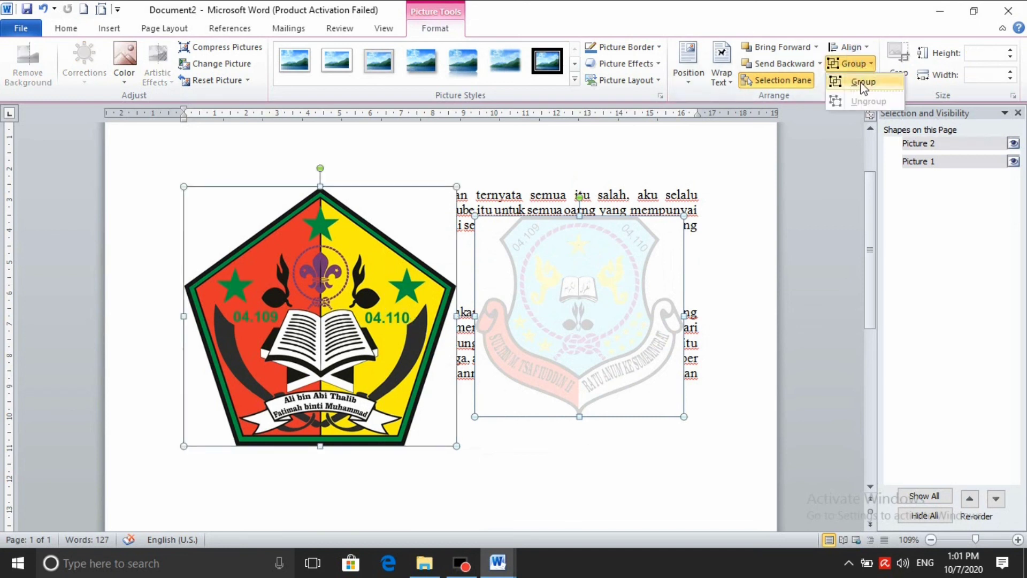
left_click(862, 84)
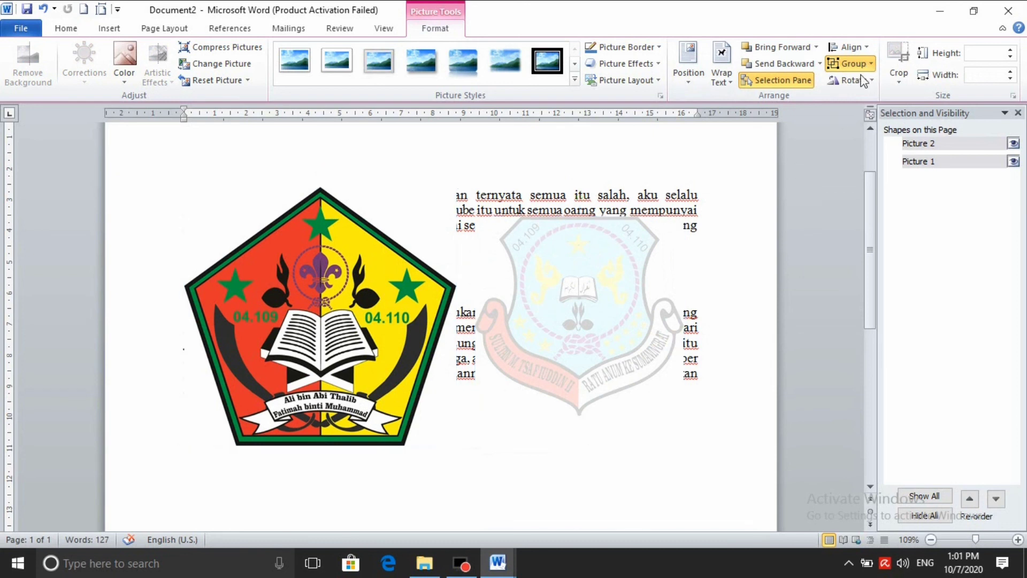
Check the new group by deselecting and reselecting, ending with the whole logo group selected
left_click(679, 420)
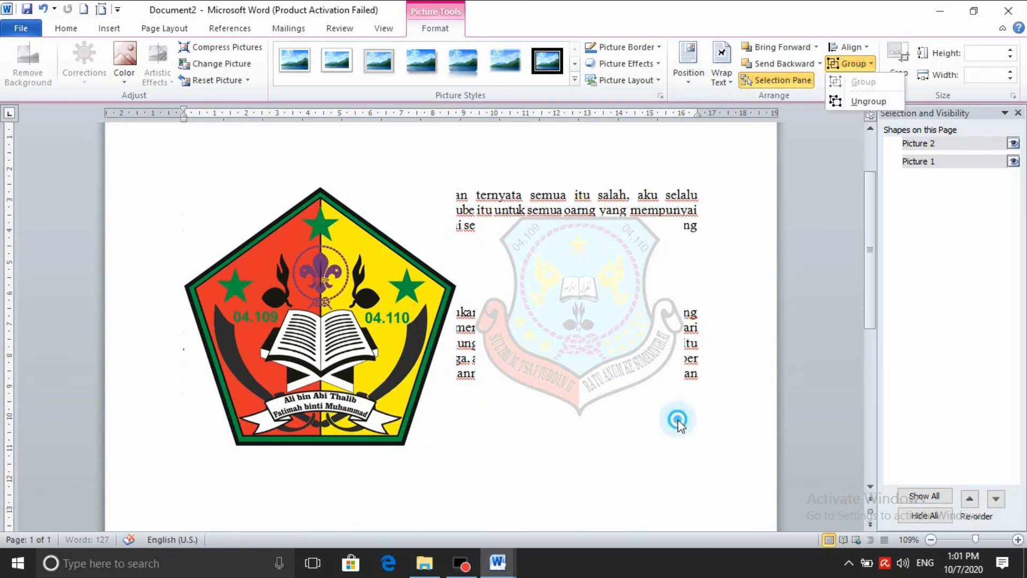
left_click(597, 341)
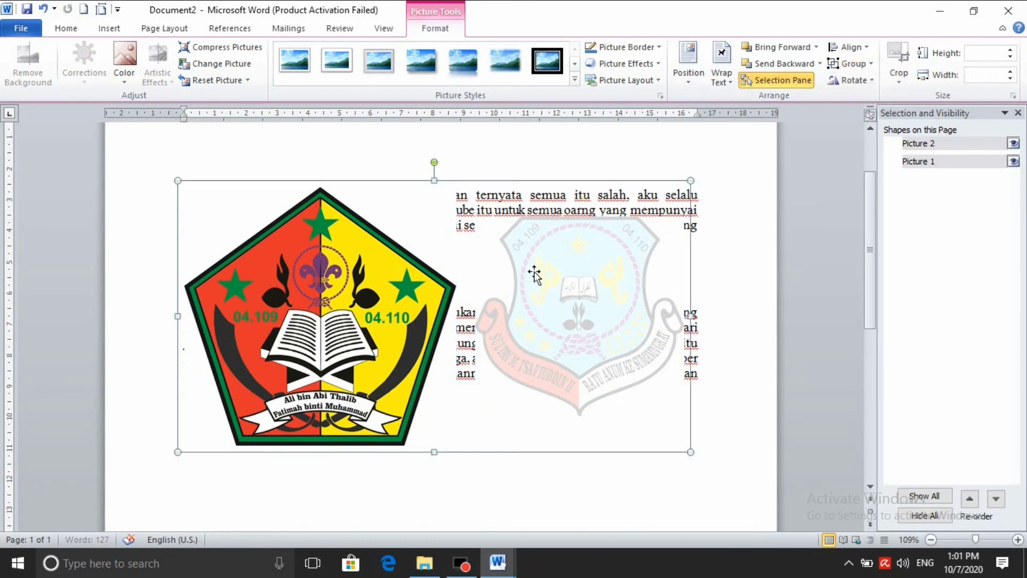
left_click(580, 313)
left_click(610, 471)
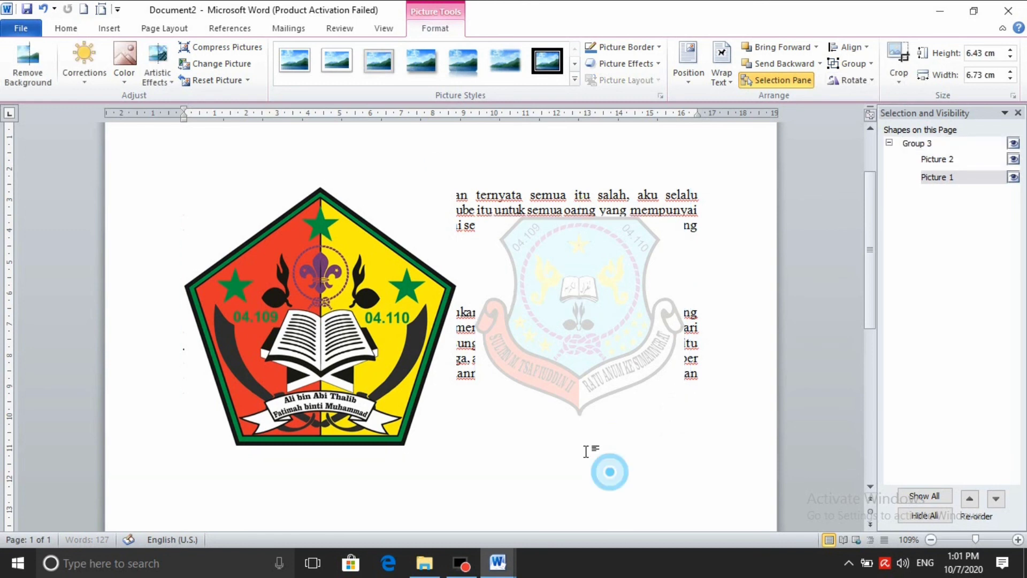
left_click(422, 187)
left_click_drag(421, 187, 413, 214)
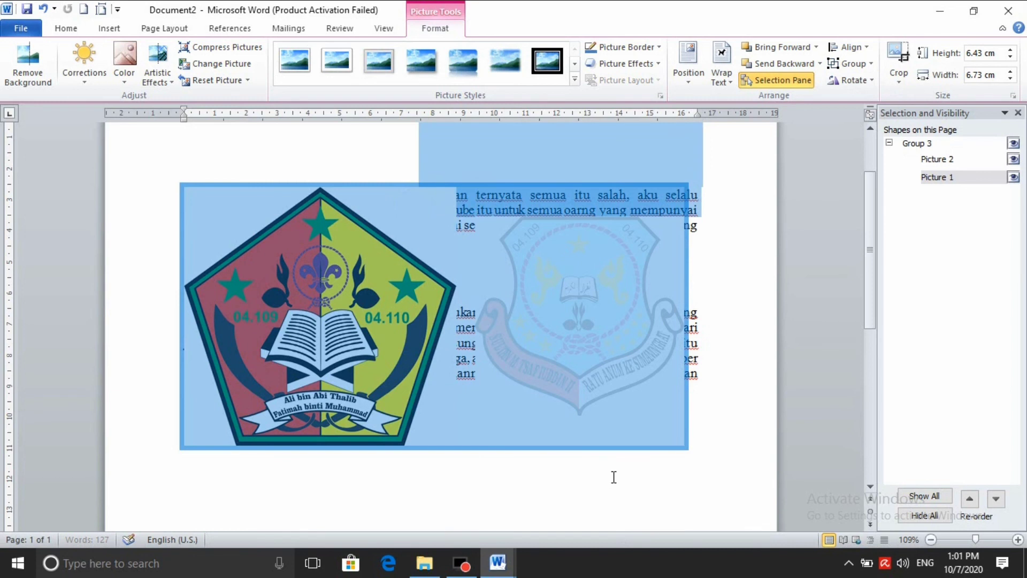
left_click(444, 162)
left_click(366, 208)
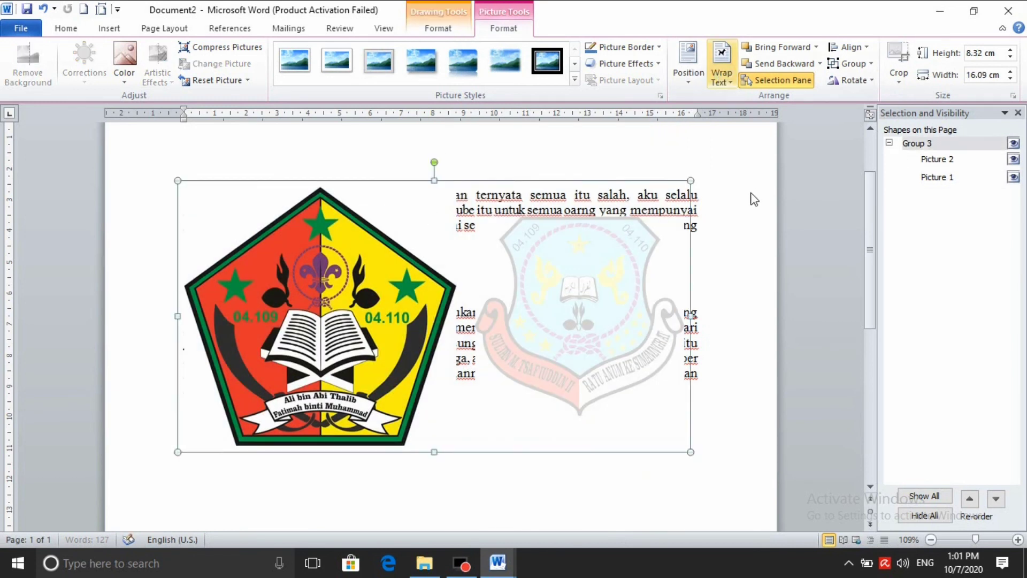
Set the logo group to Behind Text wrapping and move it lower on the page
left_click(721, 67)
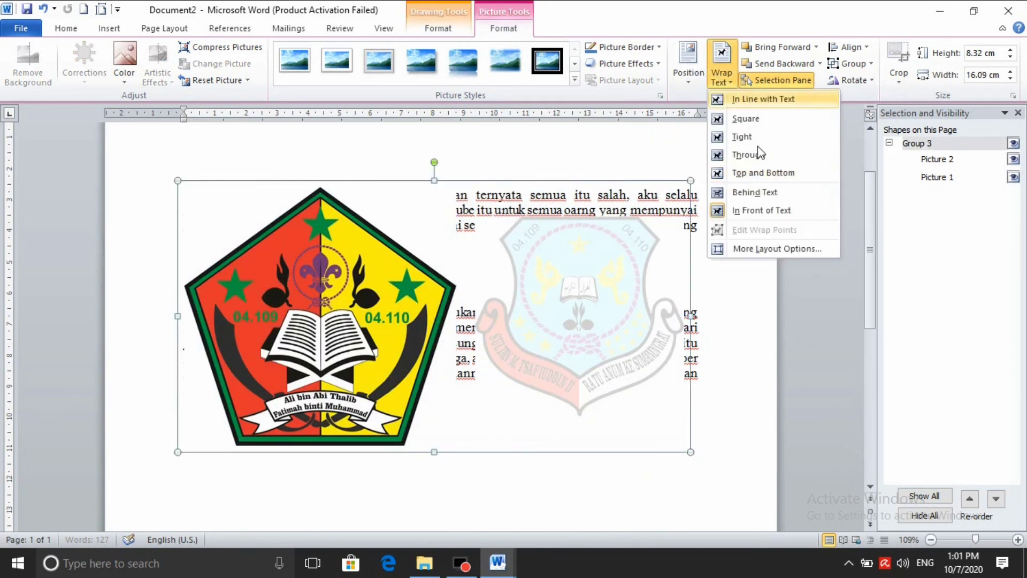
left_click(754, 193)
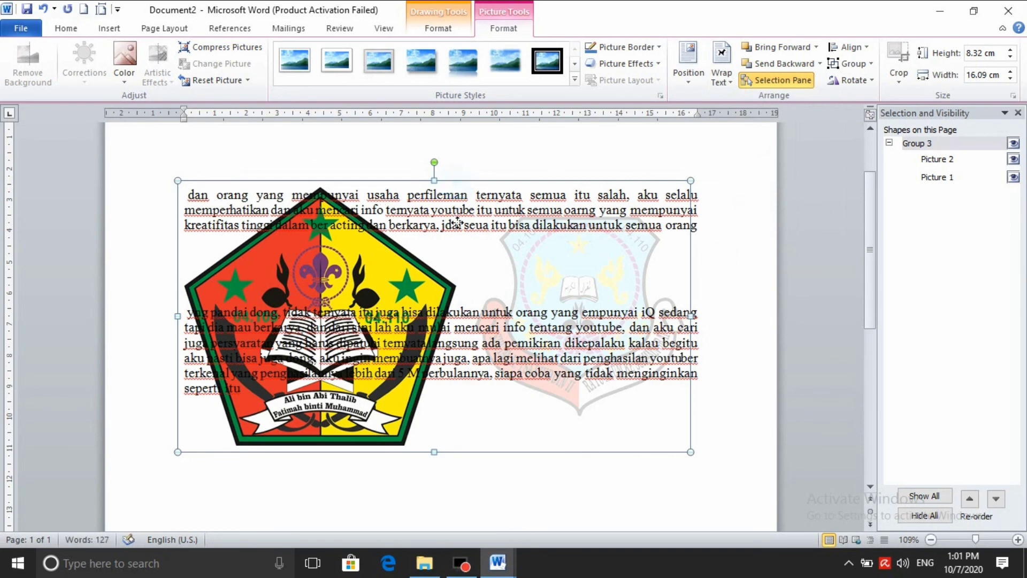
left_click_drag(455, 276, 458, 307)
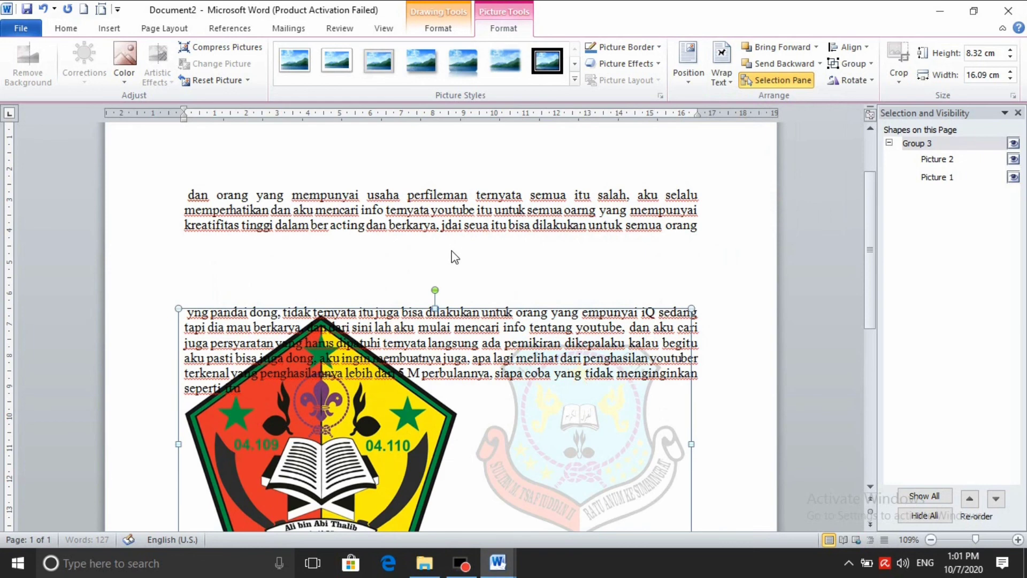
scroll(452, 267, "down", 6)
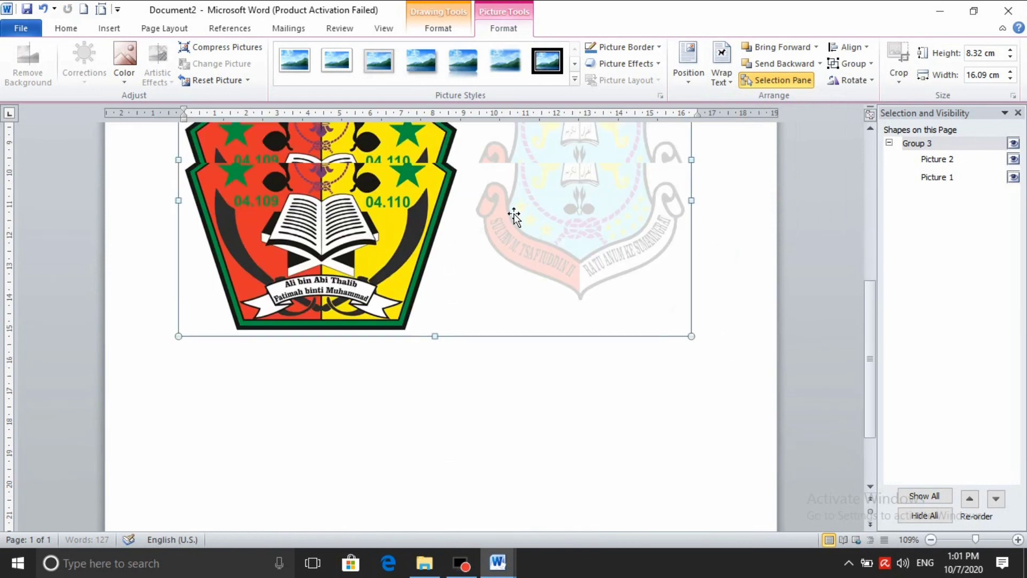
scroll(435, 367, "up", 3)
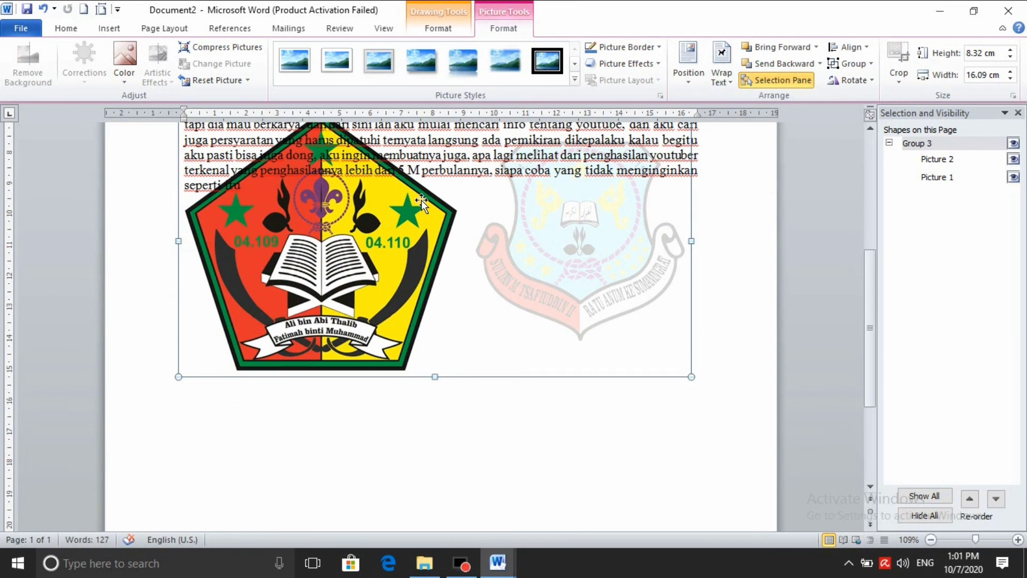
Ungroup the logos and delete the faded shield crest, keeping the pentagon logo
left_click(870, 62)
left_click(871, 96)
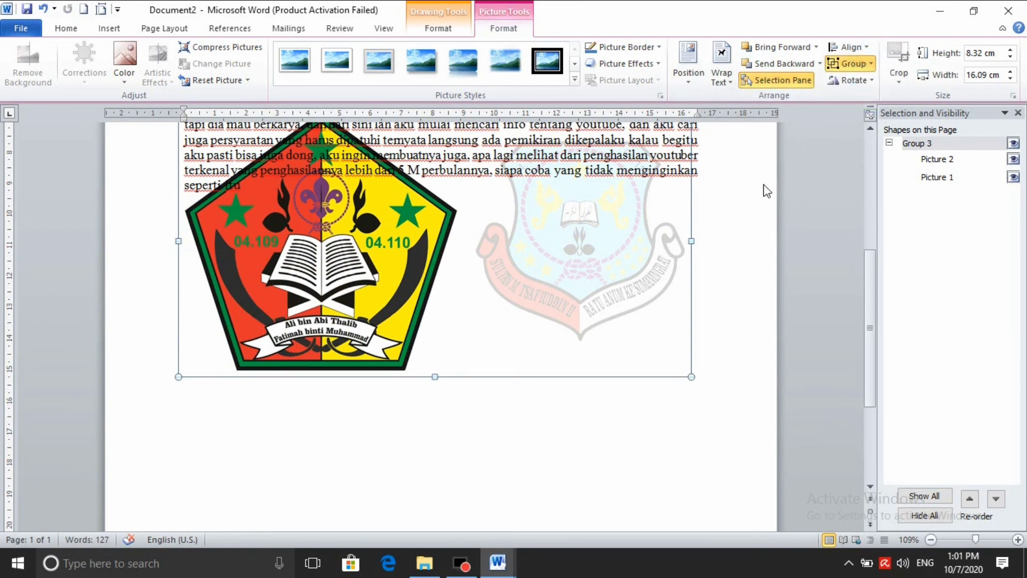
left_click(600, 406)
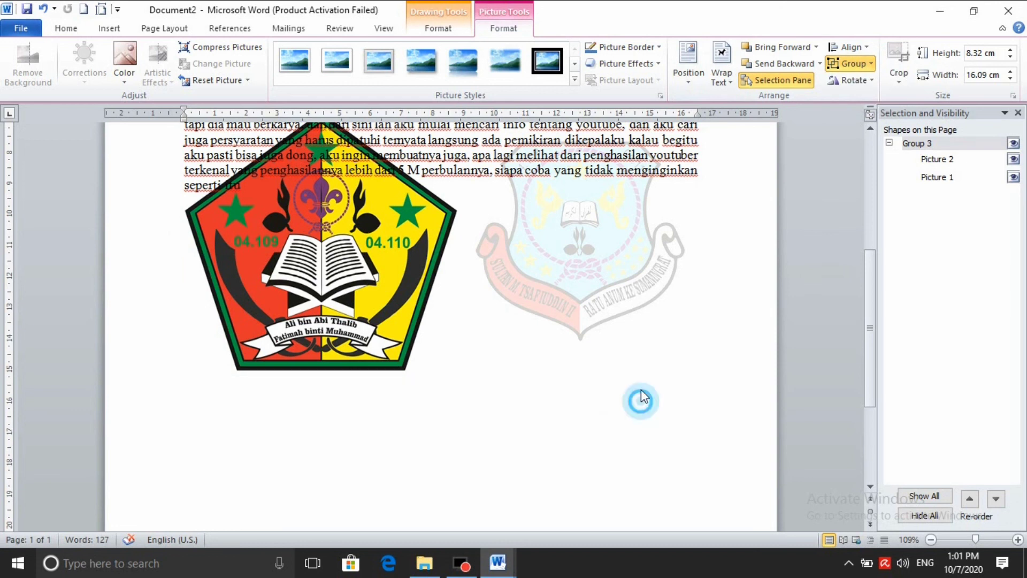
left_click(613, 249)
left_click(600, 237)
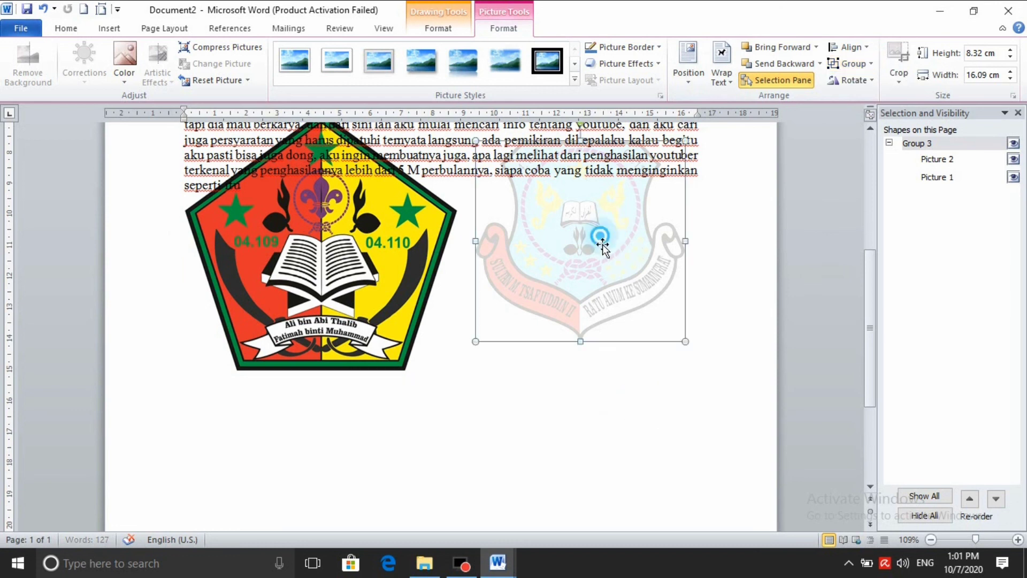
left_click_drag(603, 244, 596, 287)
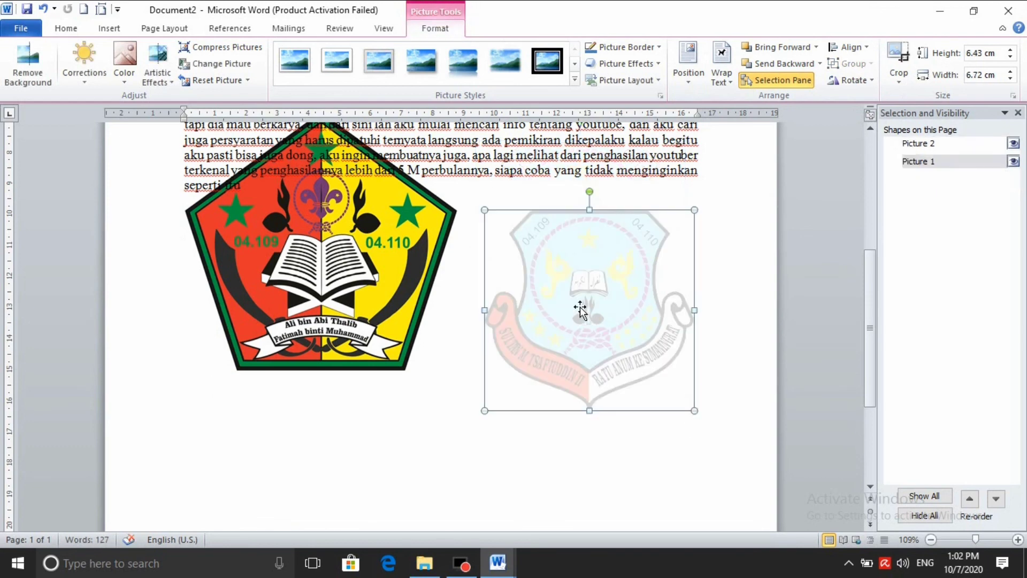
key("Delete")
Delete the pentagon logo and close the Selection and Visibility pane
left_click(402, 269)
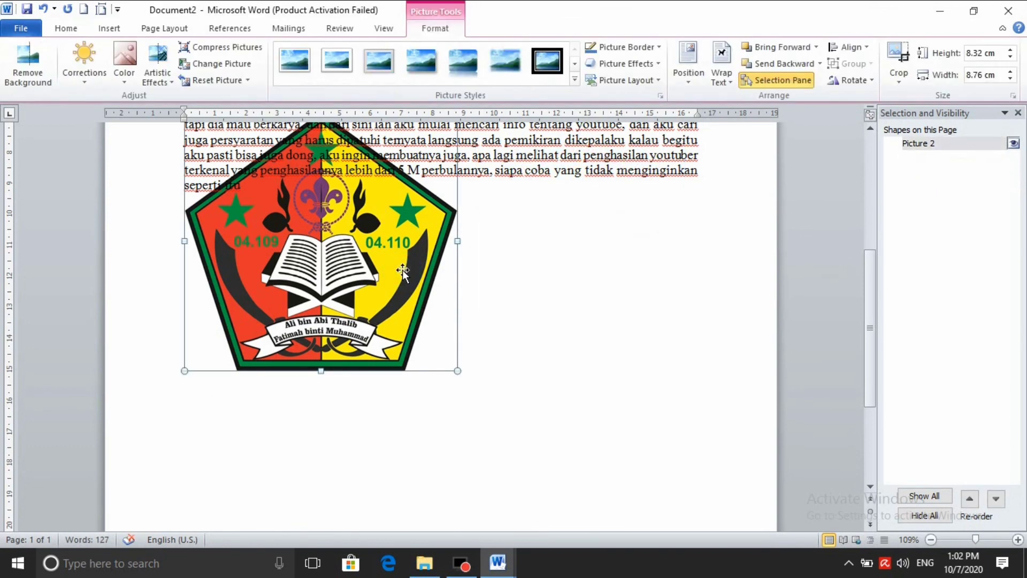
key("Delete")
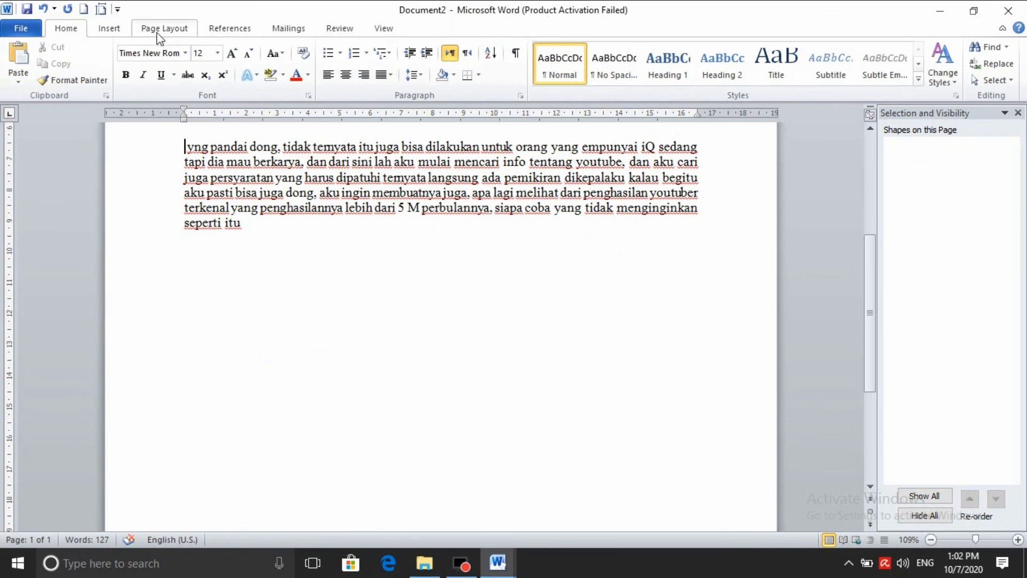
left_click(163, 28)
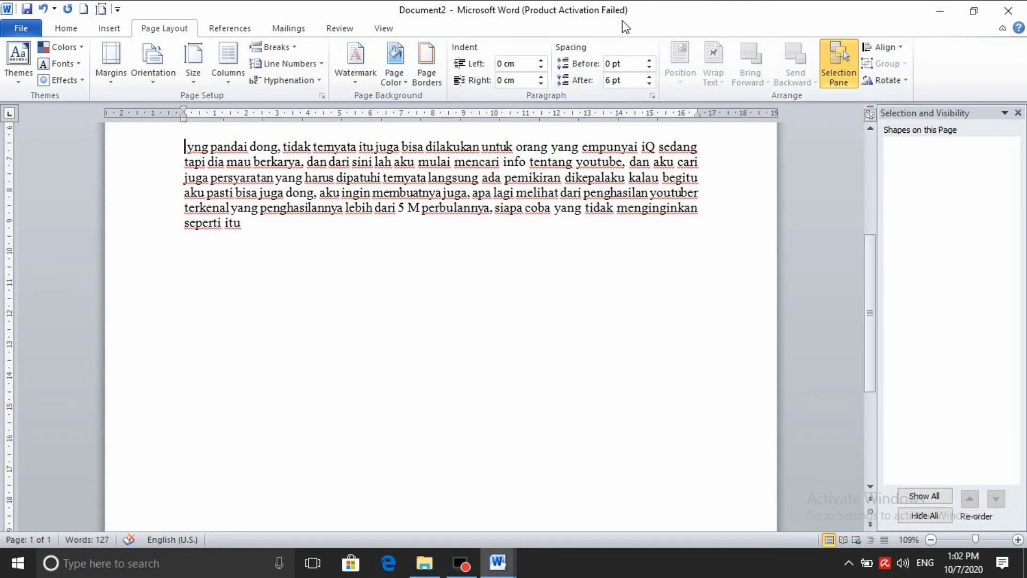
left_click(1018, 112)
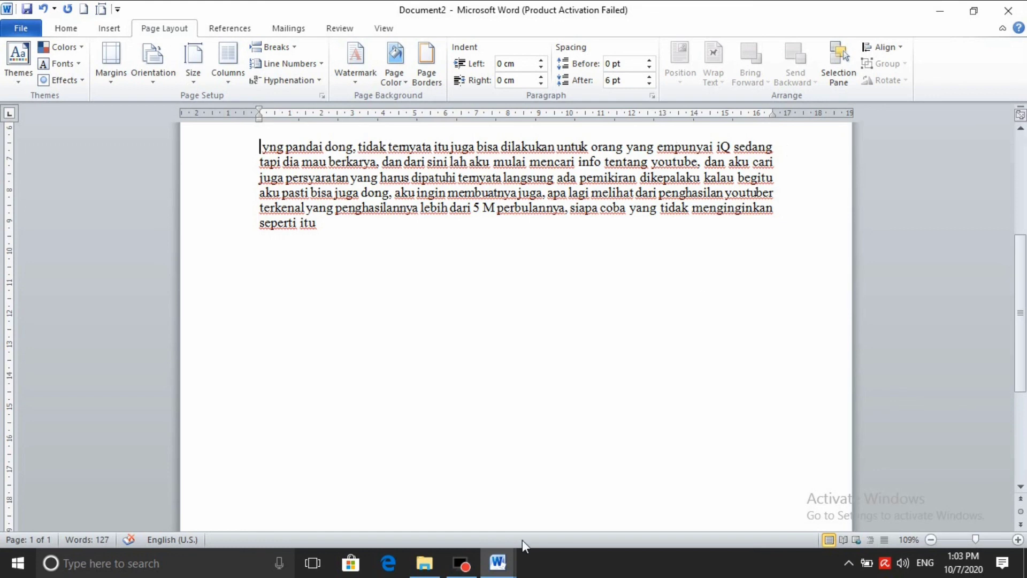
Close Document2 and Document1 without saving their changes
left_click(1008, 11)
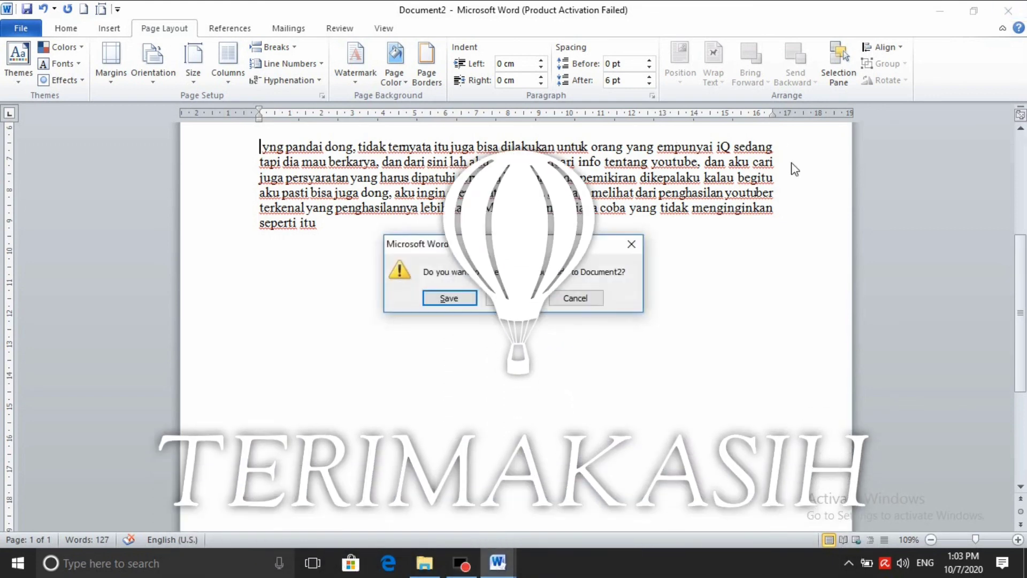
left_click(503, 299)
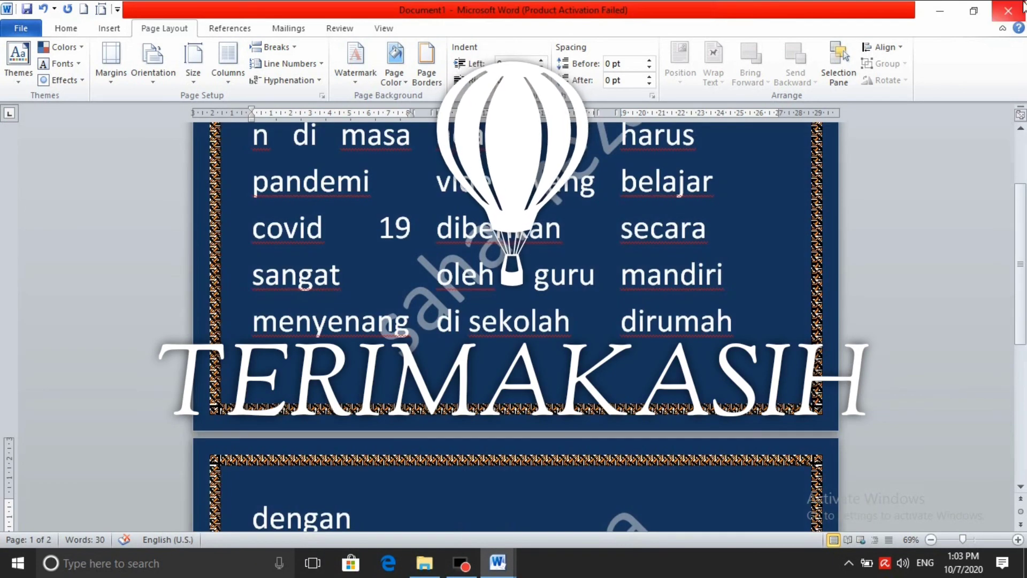
left_click(1019, 6)
left_click(535, 305)
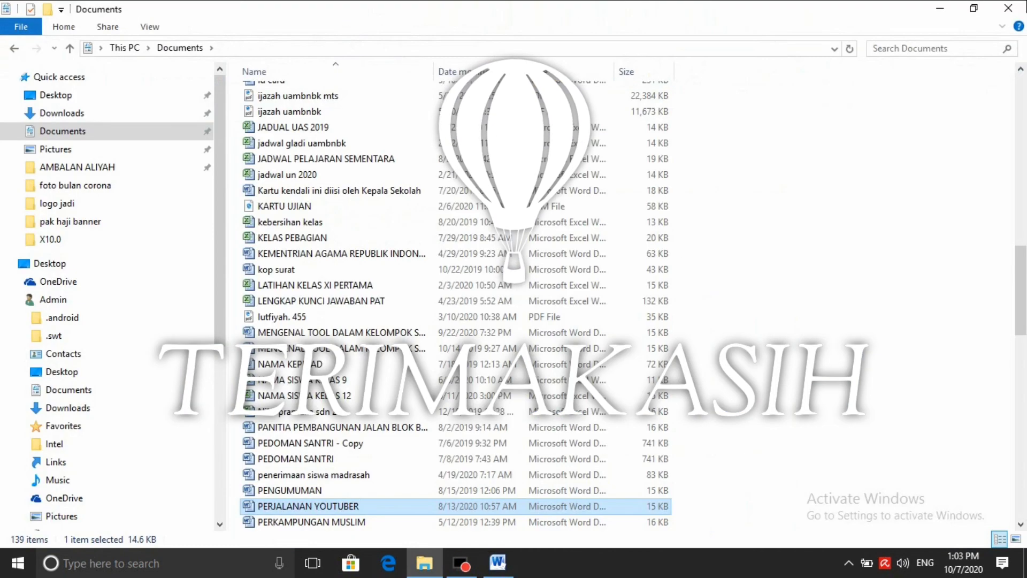
Close PERJALANAN YOUTUBER, the Documents folder, and KEMENTRIAN AGAMA REPUBLIK INDONESIA without saving
left_click(1017, 7)
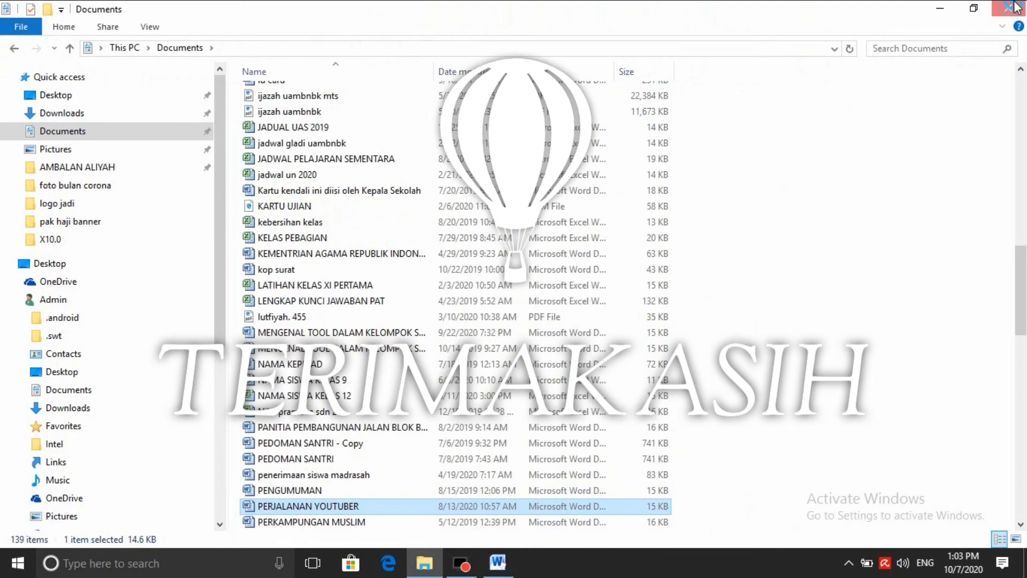
left_click(1018, 6)
left_click(1007, 10)
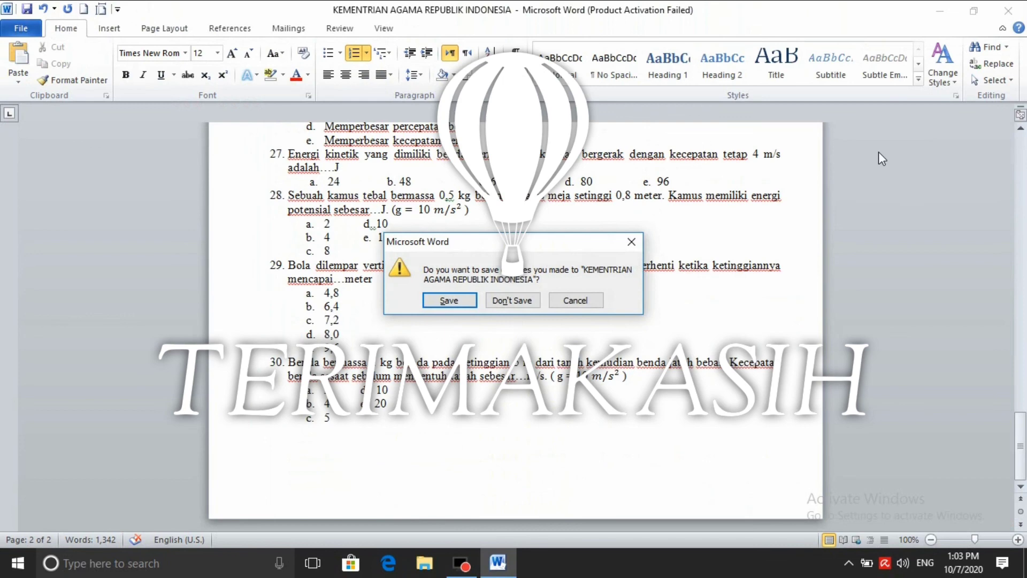
left_click(491, 301)
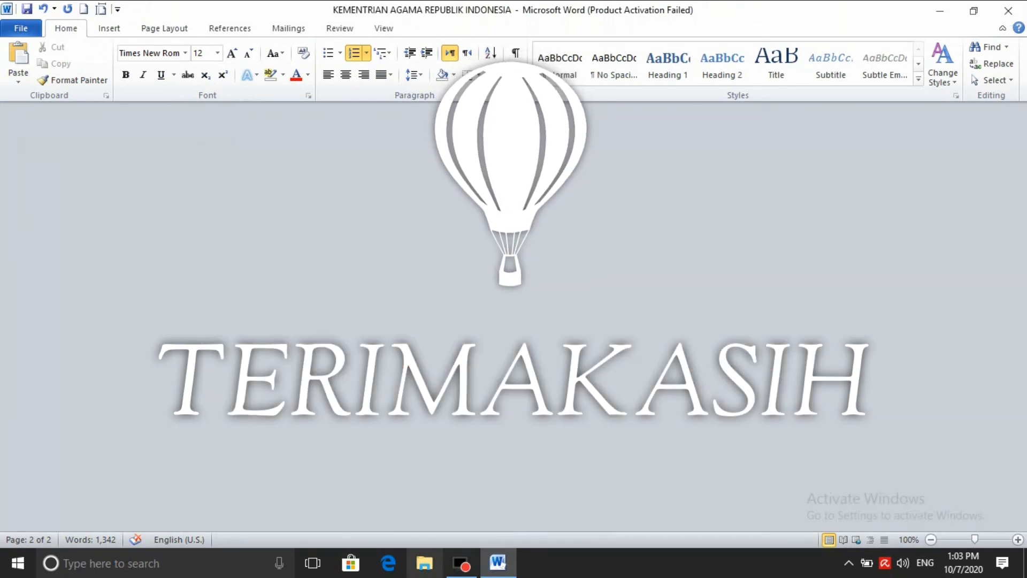